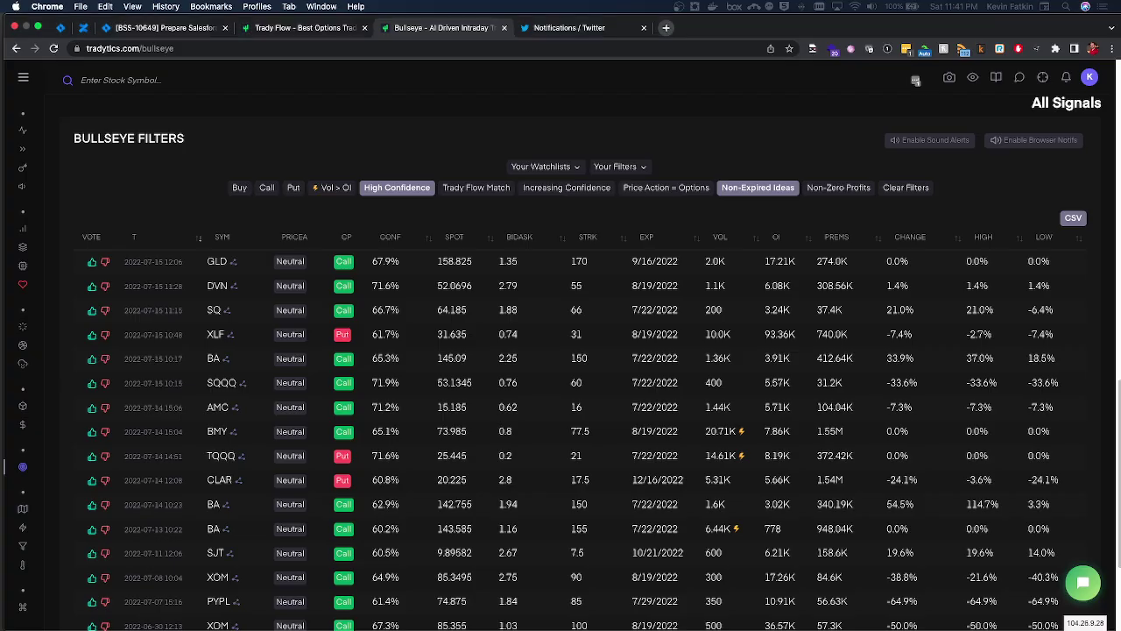
Step: Open the Scany swing-trading scanner and close the Trady Flow tab
{"action": "mouse_move", "coordinate": [42, 302]}
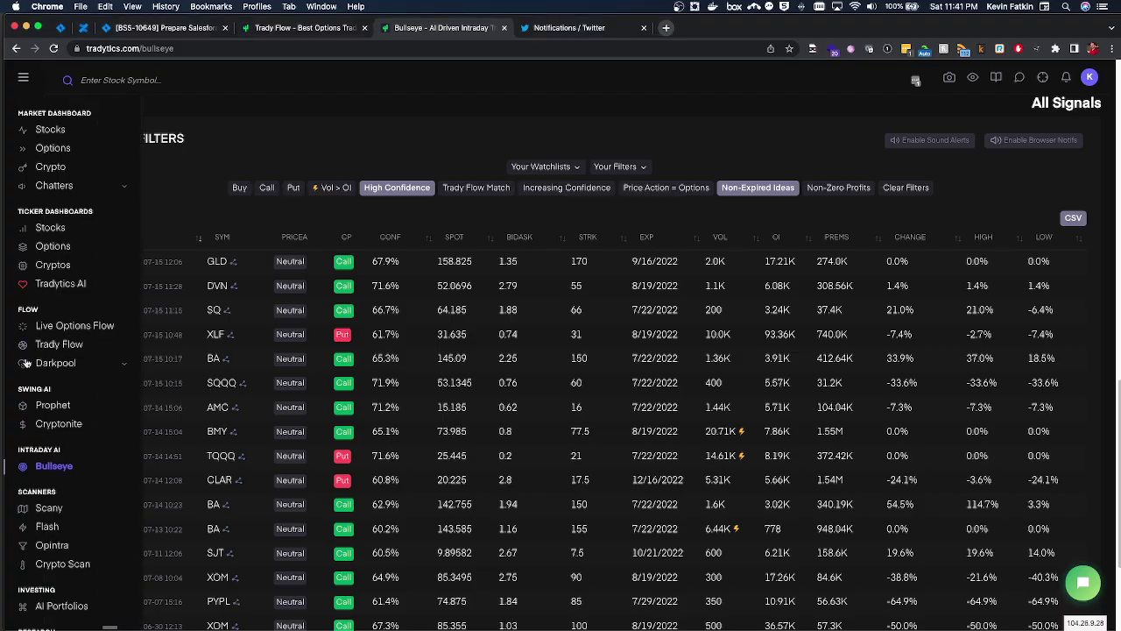
{"action": "left_click", "coordinate": [50, 509]}
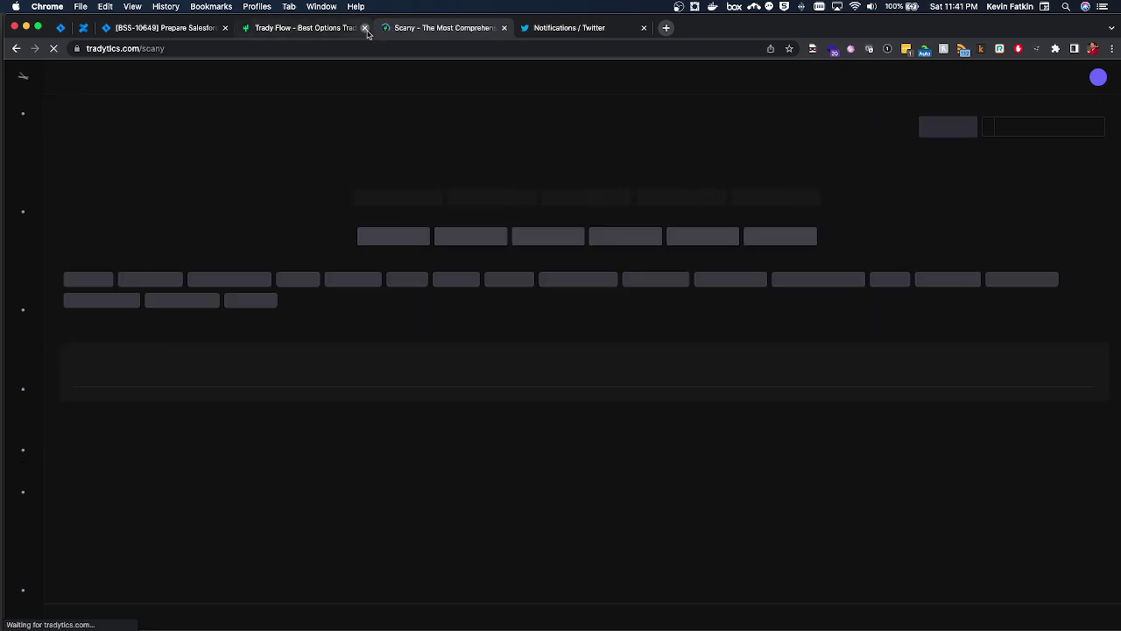
{"action": "left_click", "coordinate": [366, 28]}
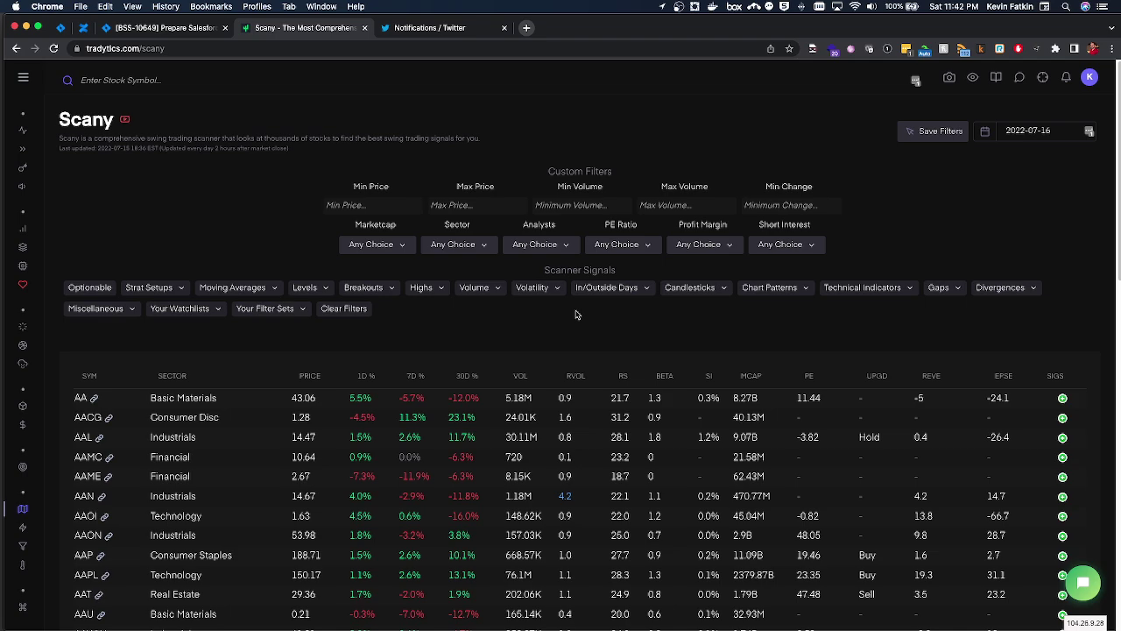
Step: Filter Scany to Marketcap '> 1 Billion' and the Technology sector
{"action": "left_click", "coordinate": [399, 248]}
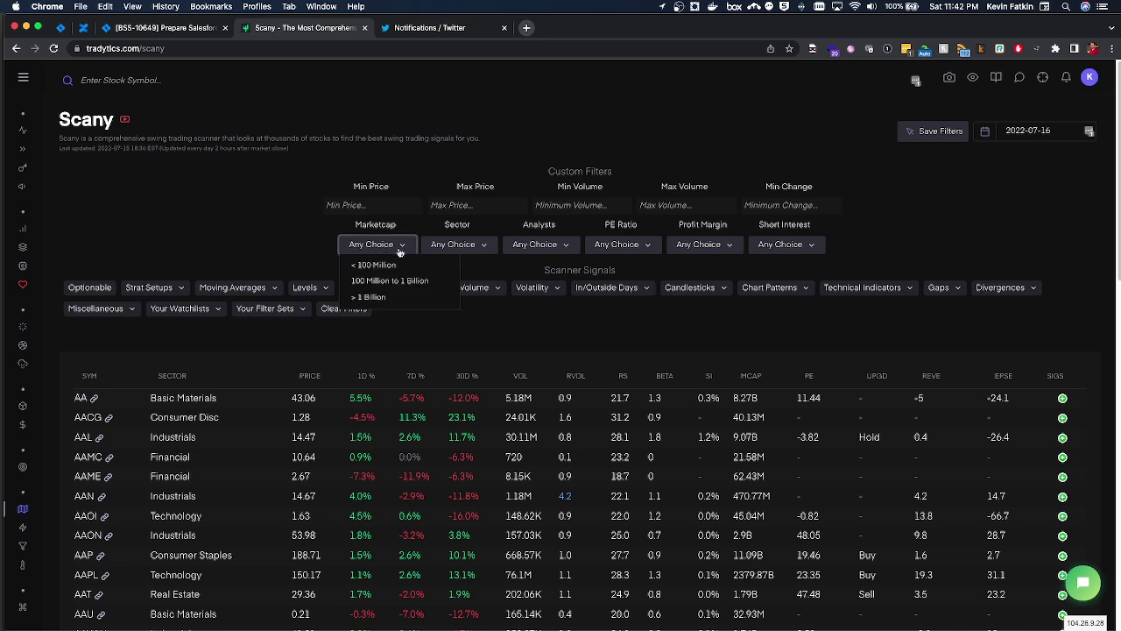
{"action": "left_click", "coordinate": [370, 297]}
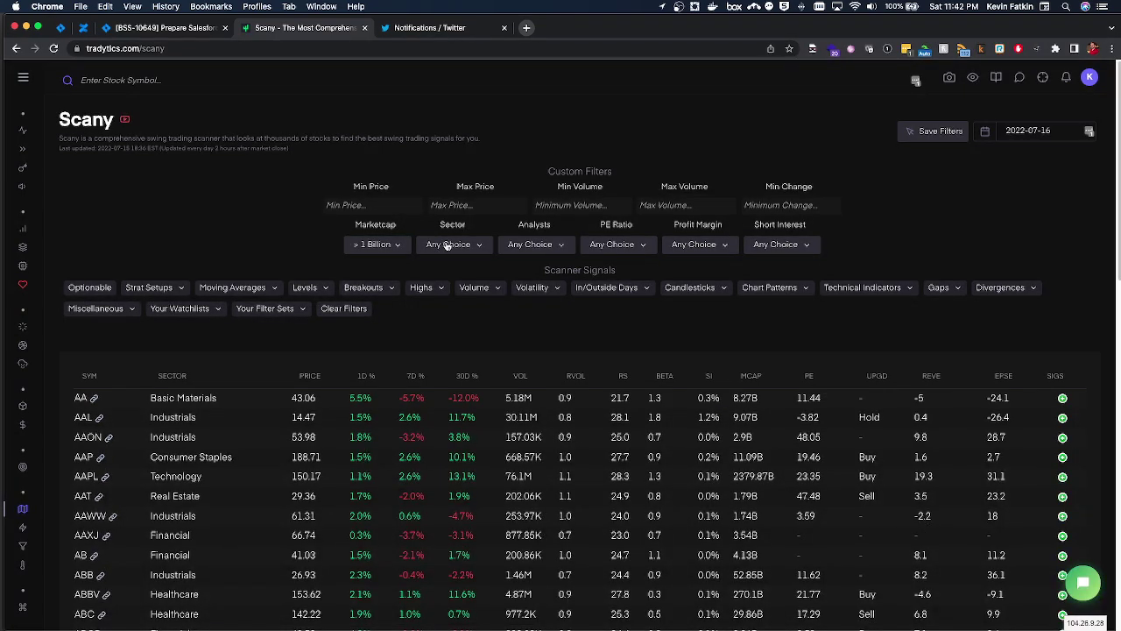
{"action": "left_click", "coordinate": [448, 247]}
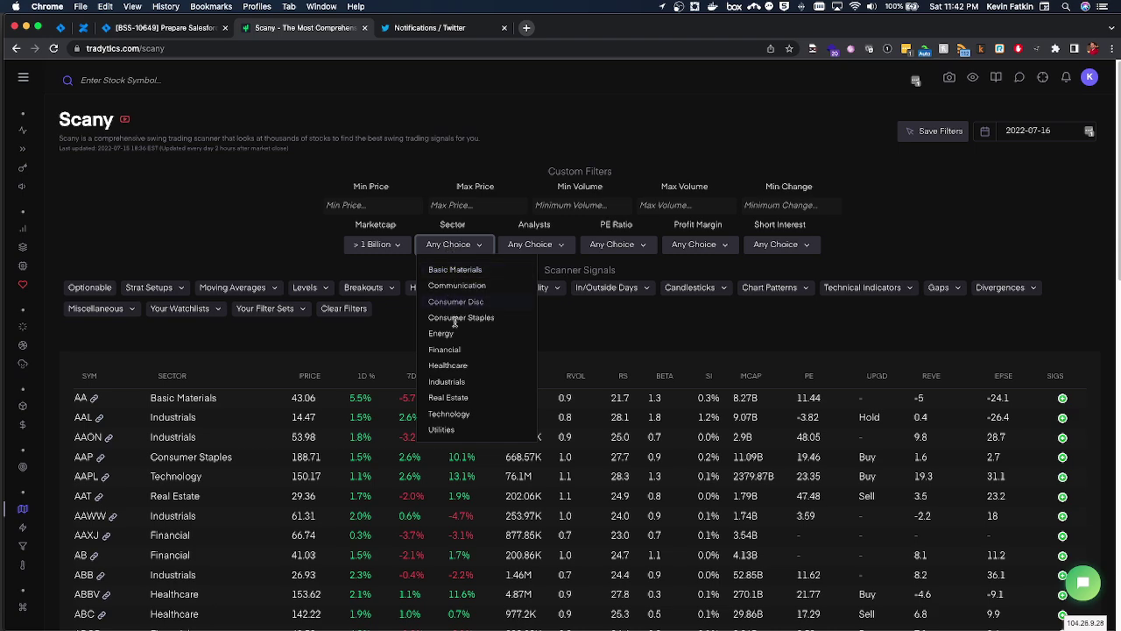
{"action": "left_click", "coordinate": [464, 414]}
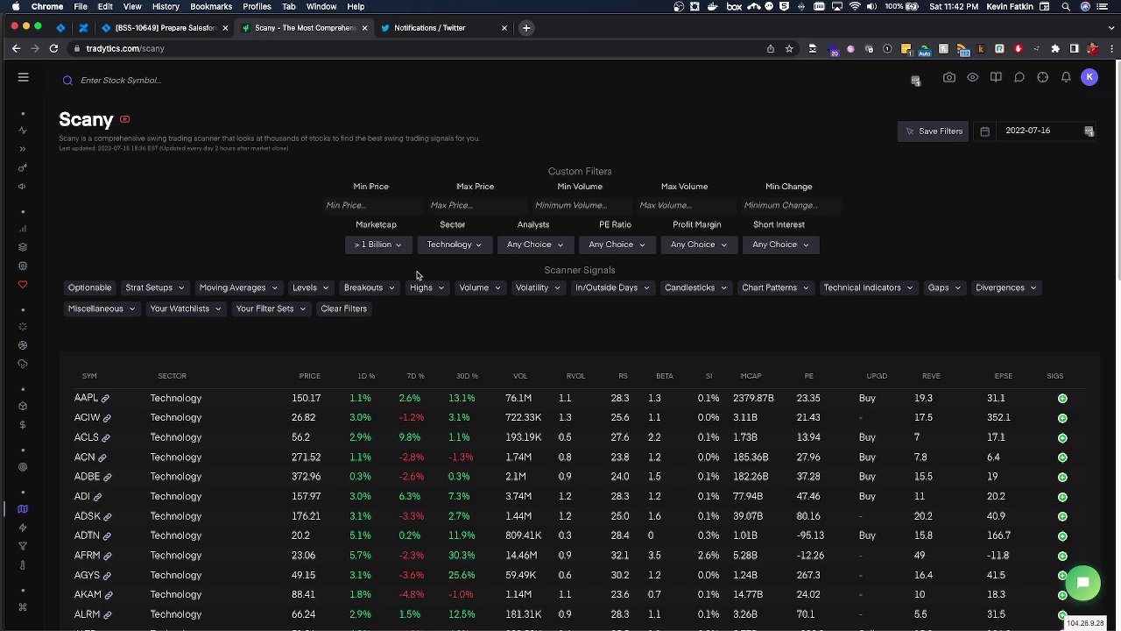
Step: Restrict Scany to optionable stocks with the Trendline Support level signal, leaving ten tickers
{"action": "left_click", "coordinate": [98, 293]}
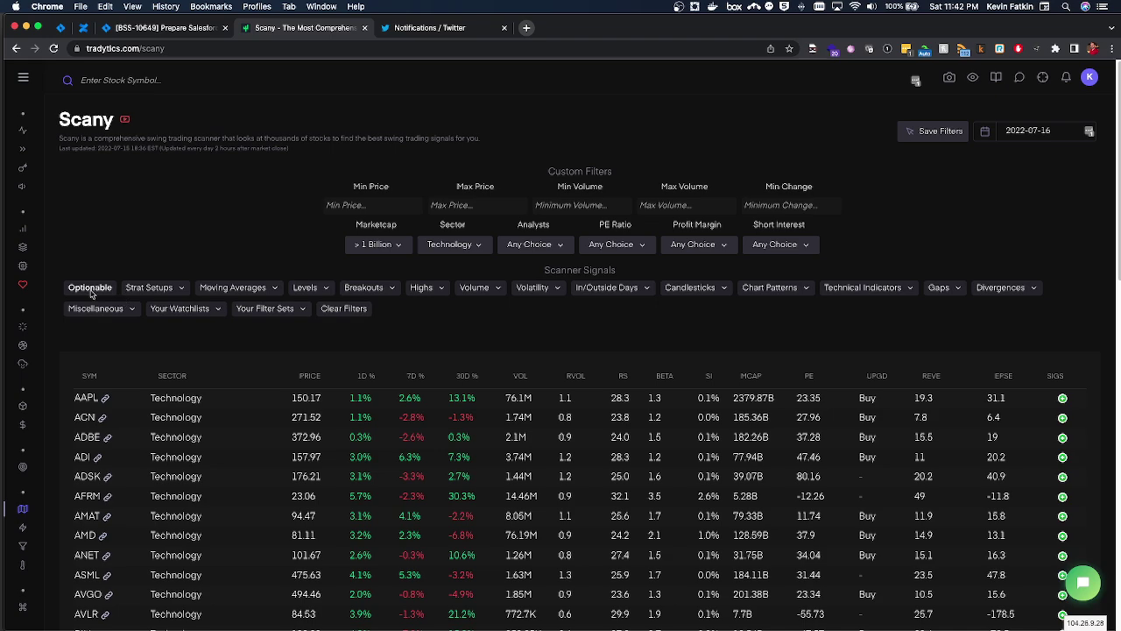
{"action": "left_click", "coordinate": [182, 289]}
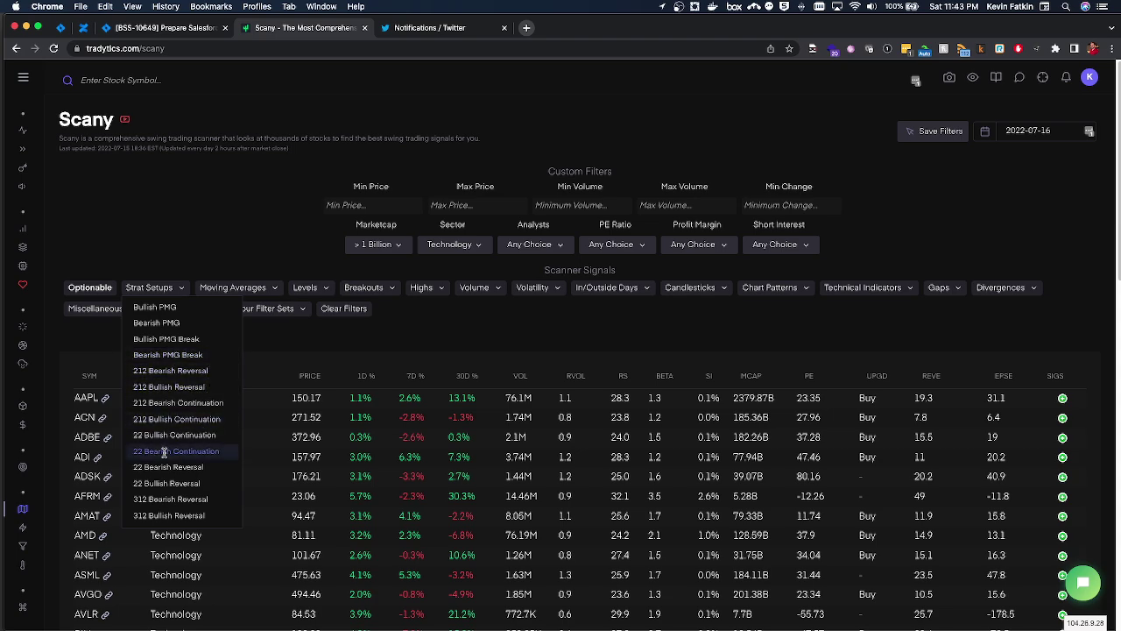
{"action": "left_click", "coordinate": [233, 289]}
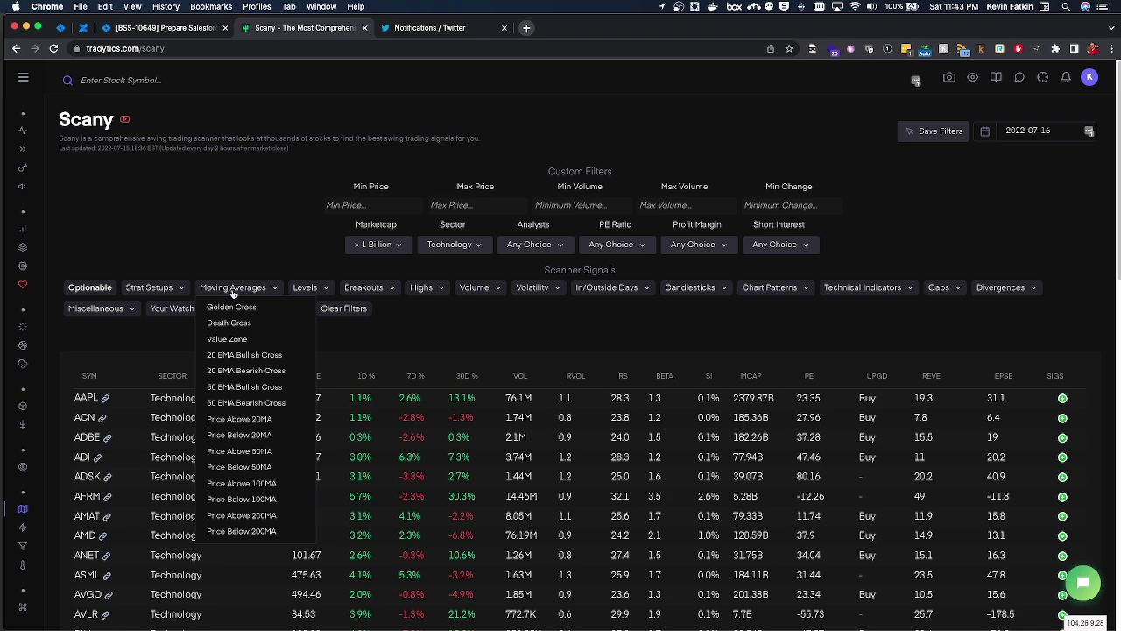
{"action": "left_click", "coordinate": [172, 290]}
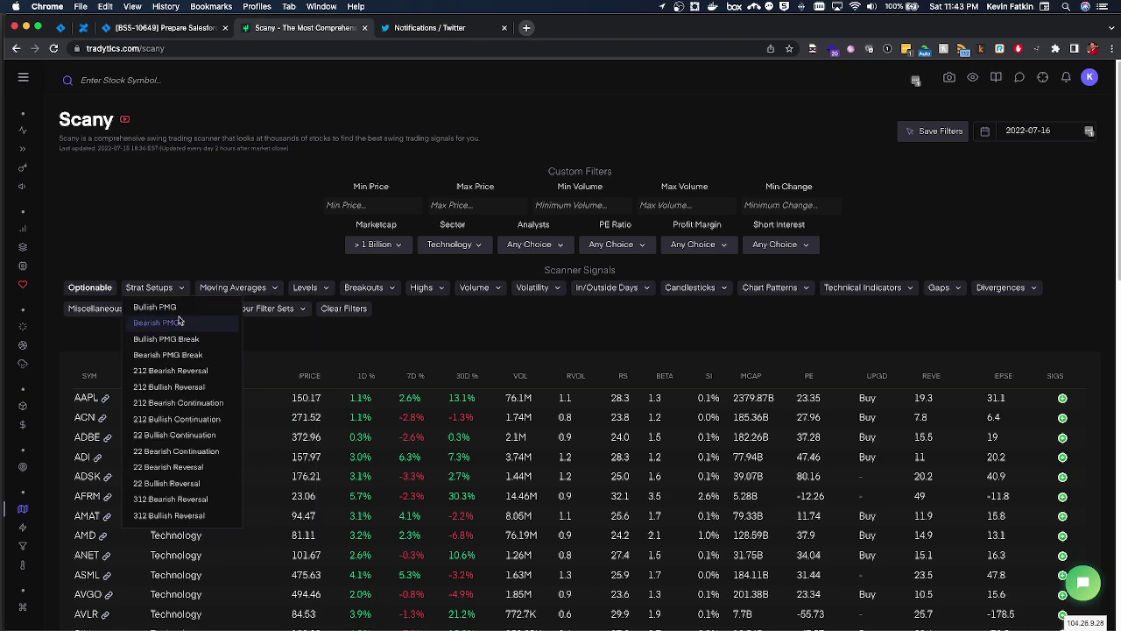
{"action": "left_click", "coordinate": [400, 322]}
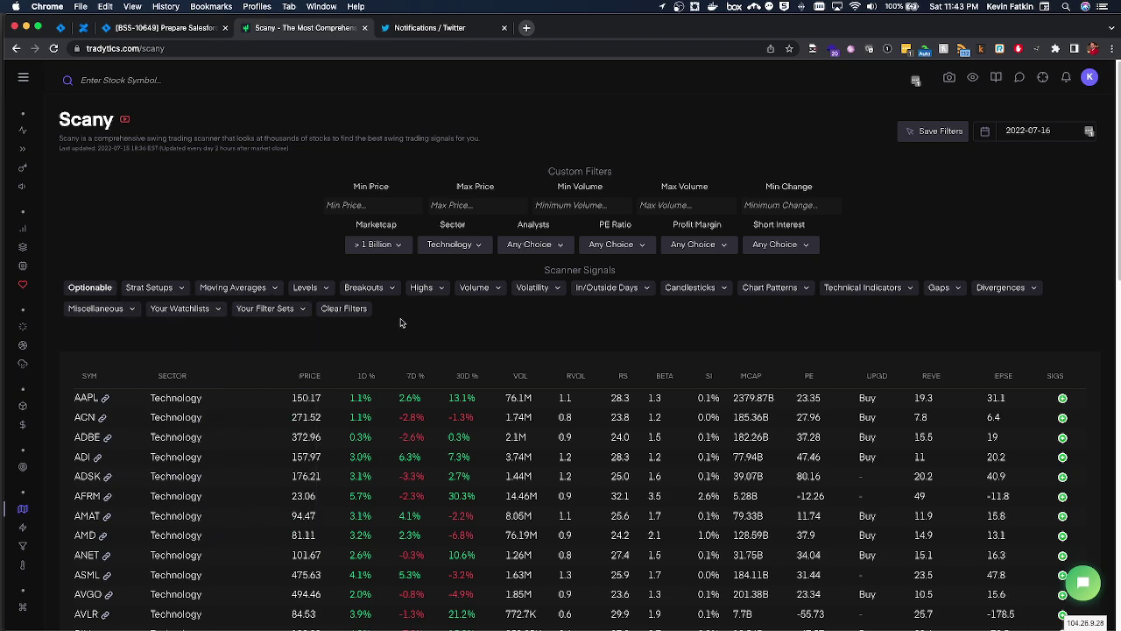
{"action": "left_click", "coordinate": [306, 288]}
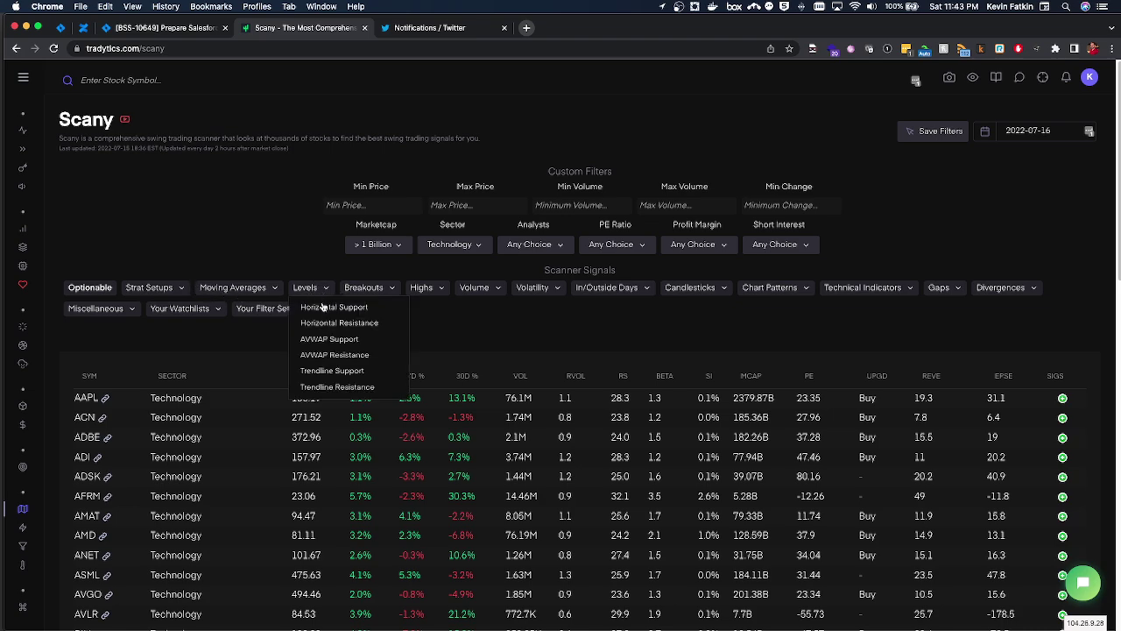
{"action": "left_click", "coordinate": [373, 374]}
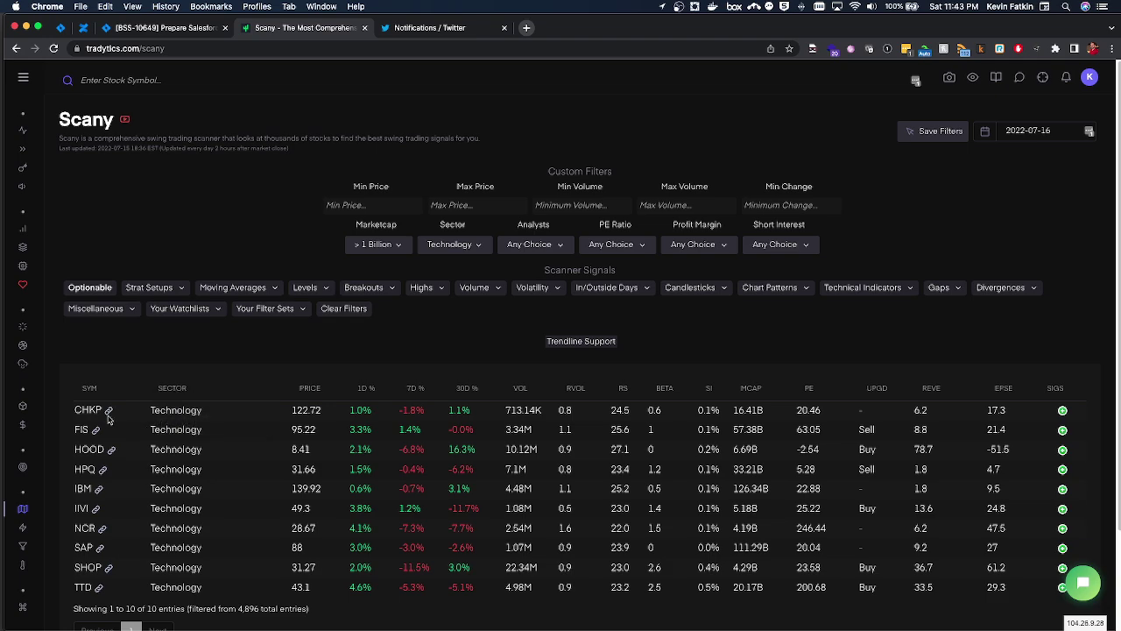
{"action": "mouse_move", "coordinate": [92, 408]}
Step: Review CHKP's Stock Dashboard in a new tab, then go back to the Scany tab
{"action": "left_click", "coordinate": [109, 412]}
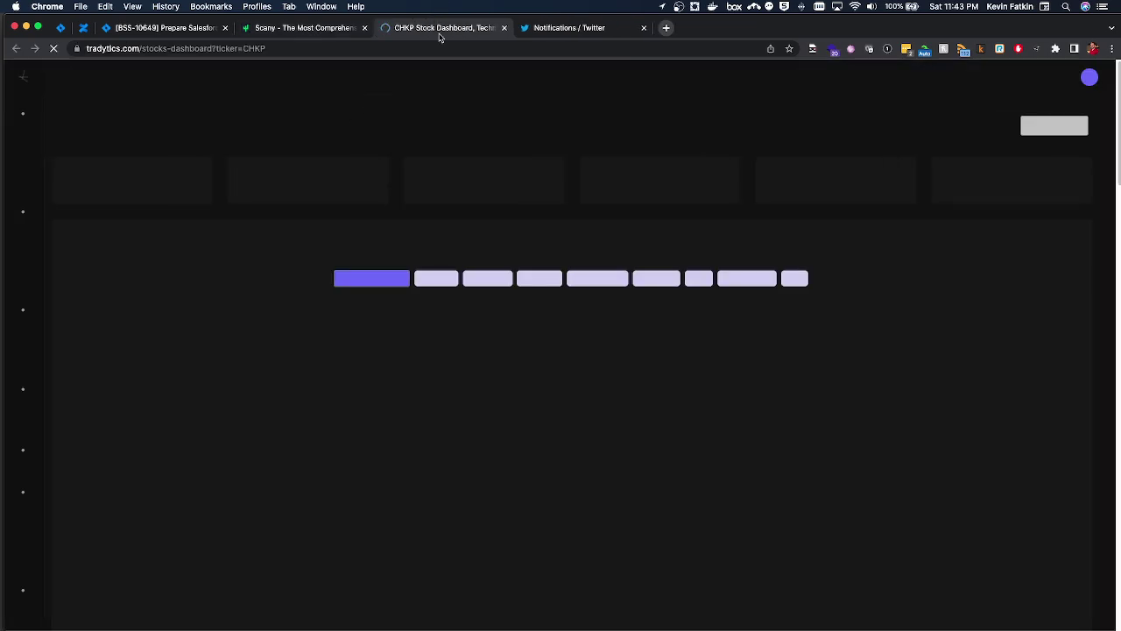
{"action": "scroll", "coordinate": [366, 144], "scroll_direction": "down", "scroll_amount": 2}
{"action": "scroll", "coordinate": [366, 151], "scroll_direction": "down", "scroll_amount": 5}
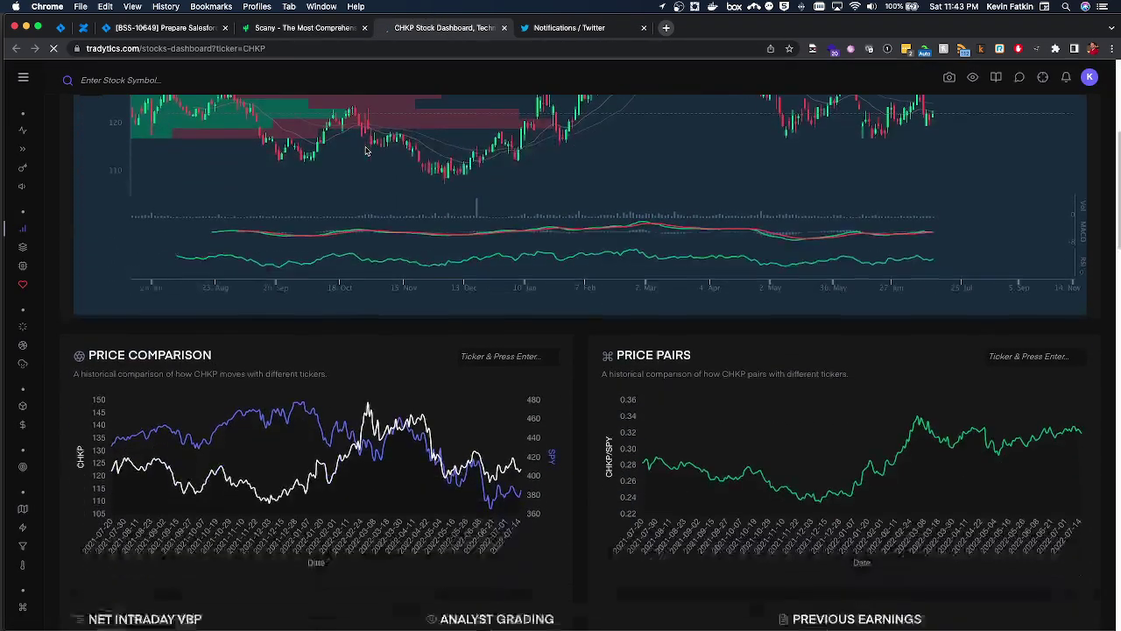
{"action": "scroll", "coordinate": [366, 151], "scroll_direction": "up", "scroll_amount": 6}
{"action": "mouse_move", "coordinate": [32, 140]}
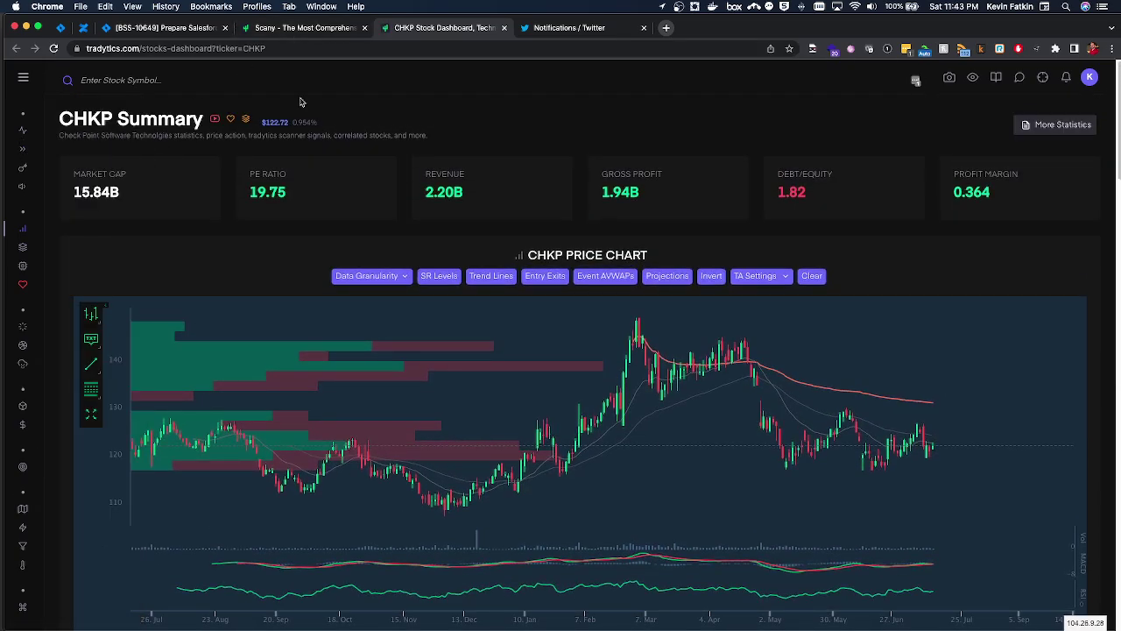
{"action": "scroll", "coordinate": [295, 111], "scroll_direction": "down", "scroll_amount": 10}
{"action": "scroll", "coordinate": [294, 118], "scroll_direction": "up", "scroll_amount": 10}
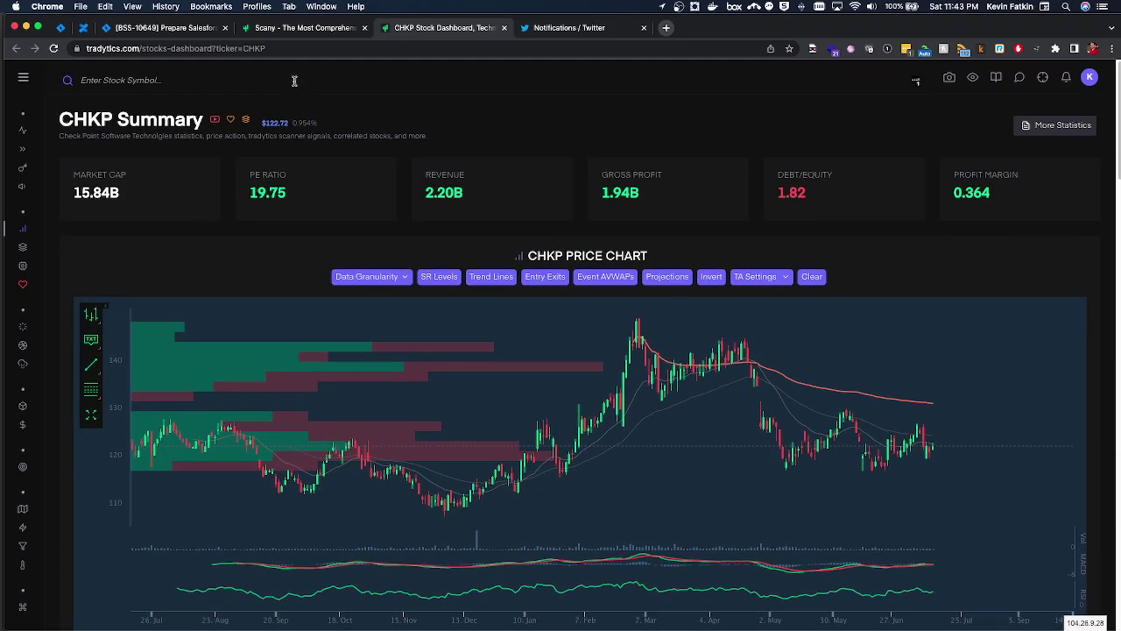
{"action": "left_click", "coordinate": [302, 28]}
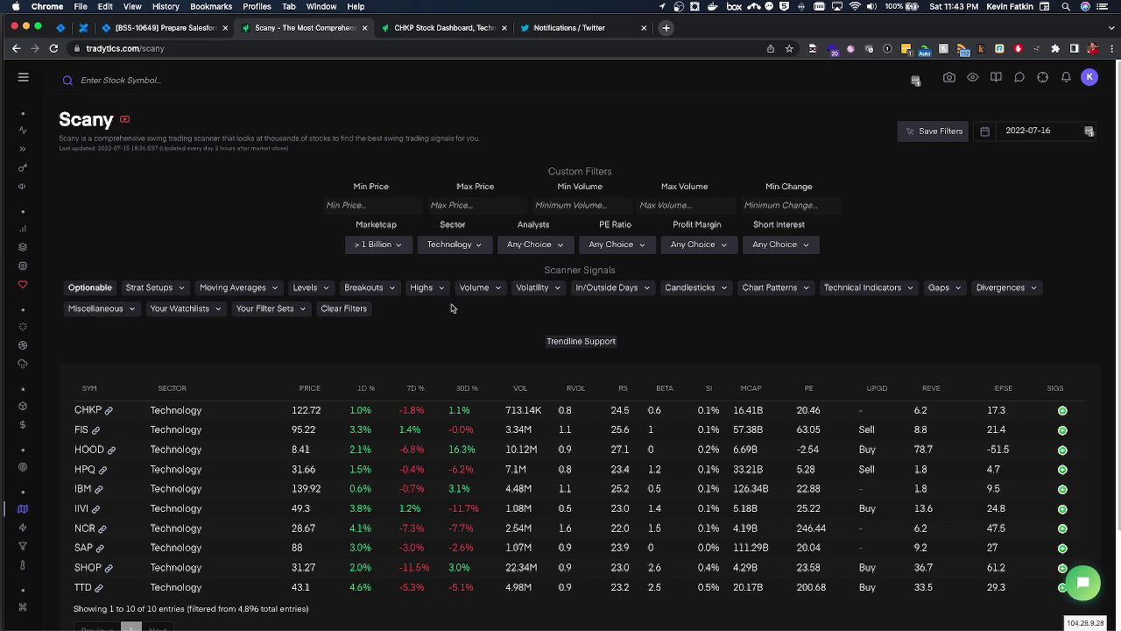
Step: Remove the Trendline Support level filter from the Scany scanner
{"action": "left_click", "coordinate": [145, 290]}
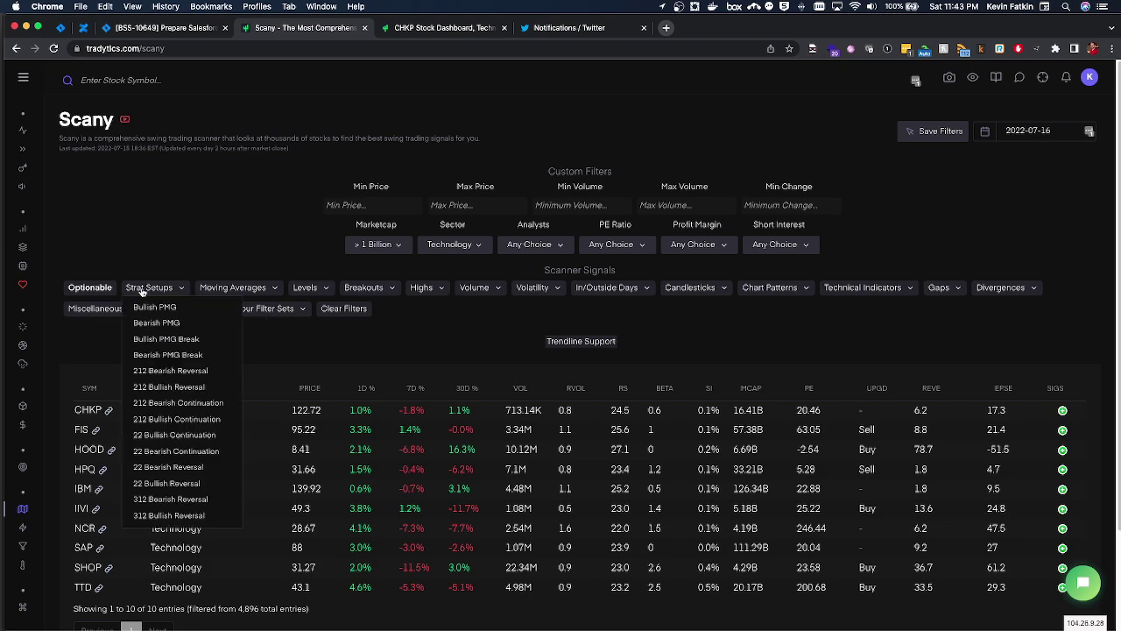
{"action": "left_click", "coordinate": [437, 315]}
{"action": "left_click", "coordinate": [317, 291]}
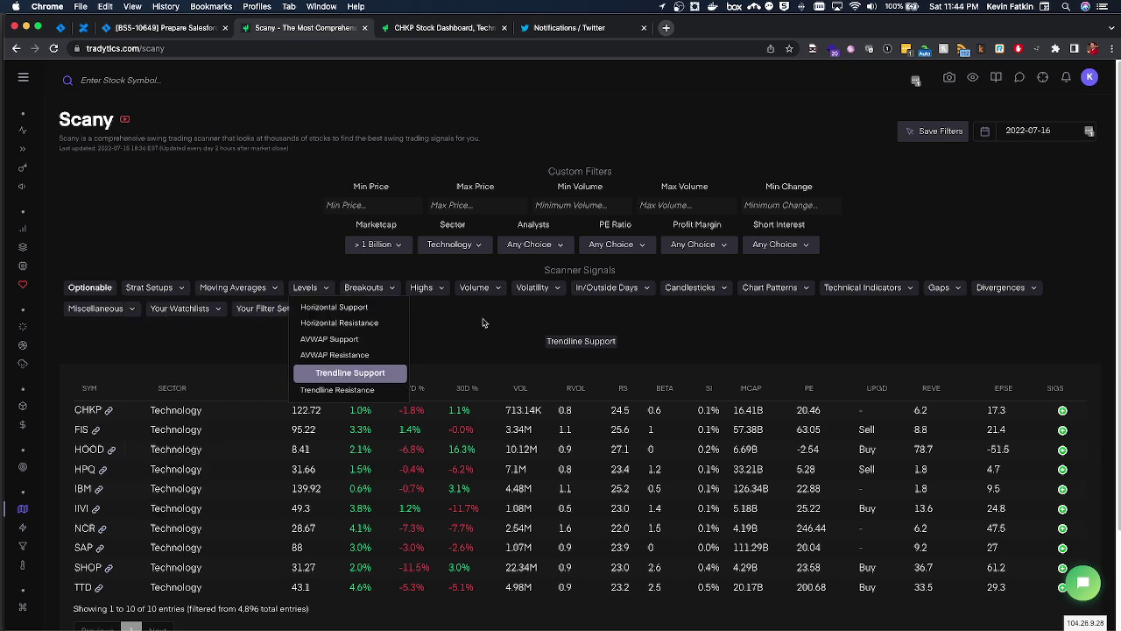
{"action": "left_click", "coordinate": [375, 372]}
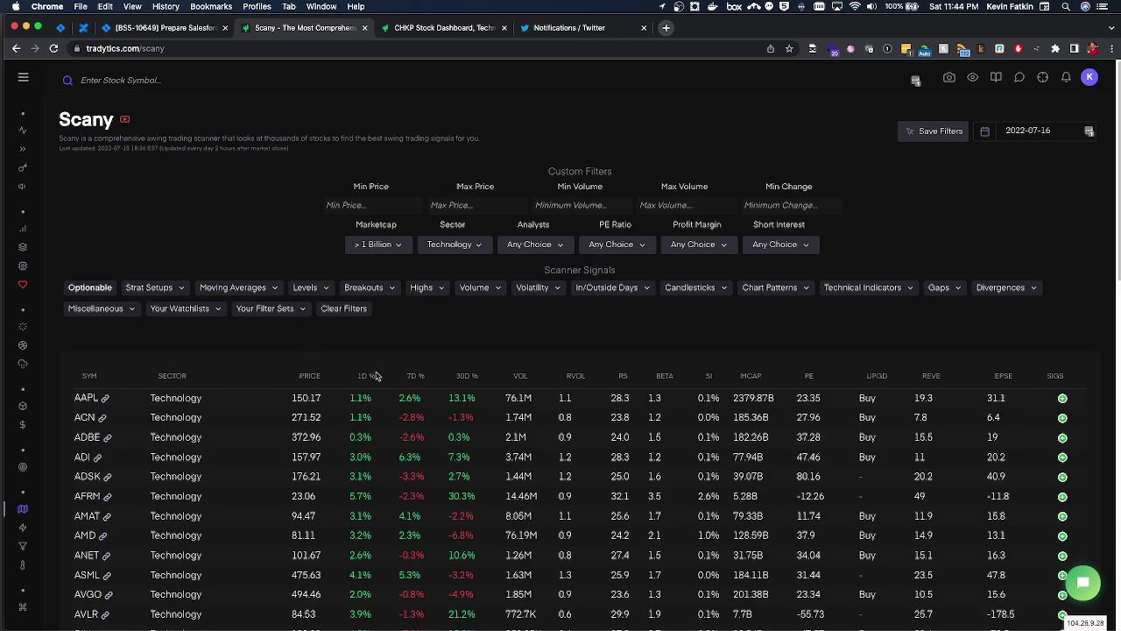
{"action": "left_click", "coordinate": [480, 292]}
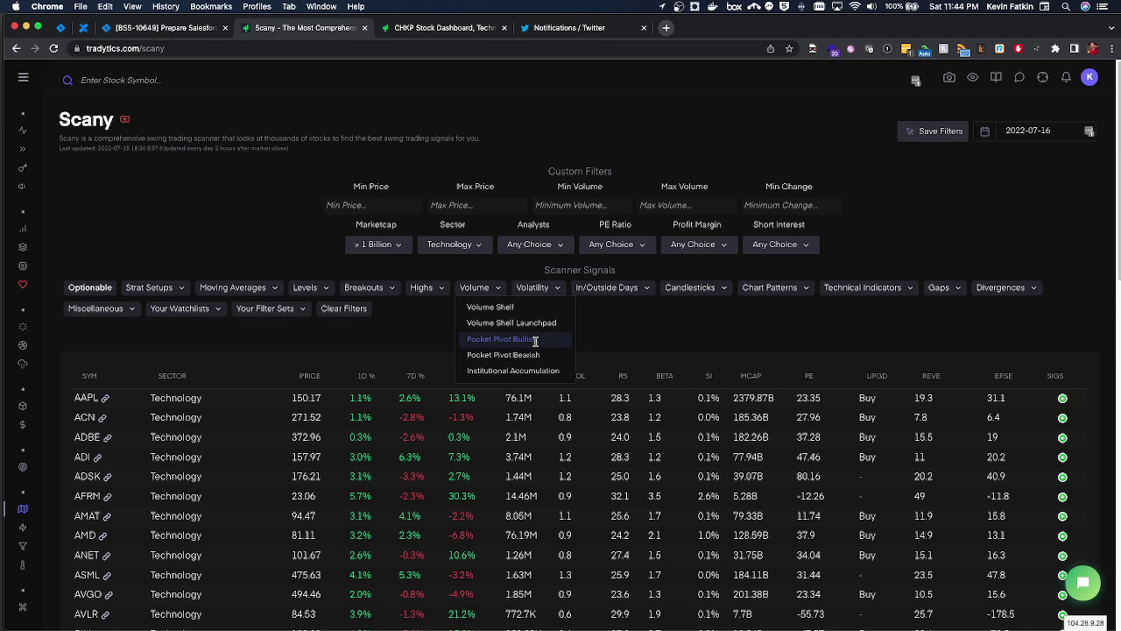
Step: Swap the Volume filter from Volume Shelf to Volume Shelf Launchpad, leaving CRWD and FTNT
{"action": "left_click", "coordinate": [508, 306]}
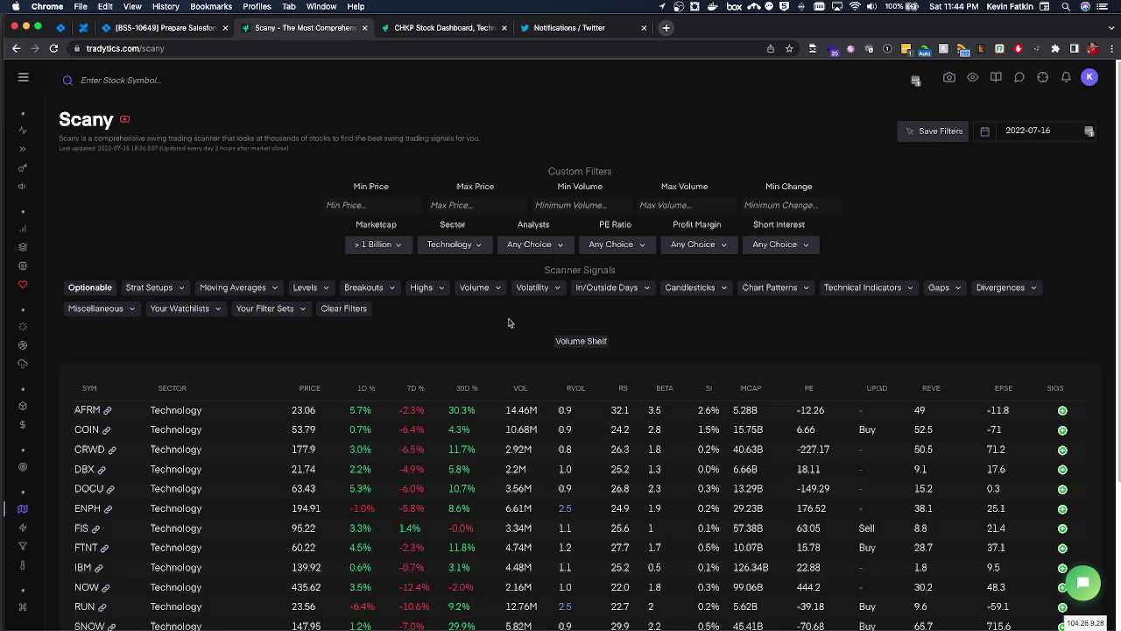
{"action": "left_click", "coordinate": [488, 296]}
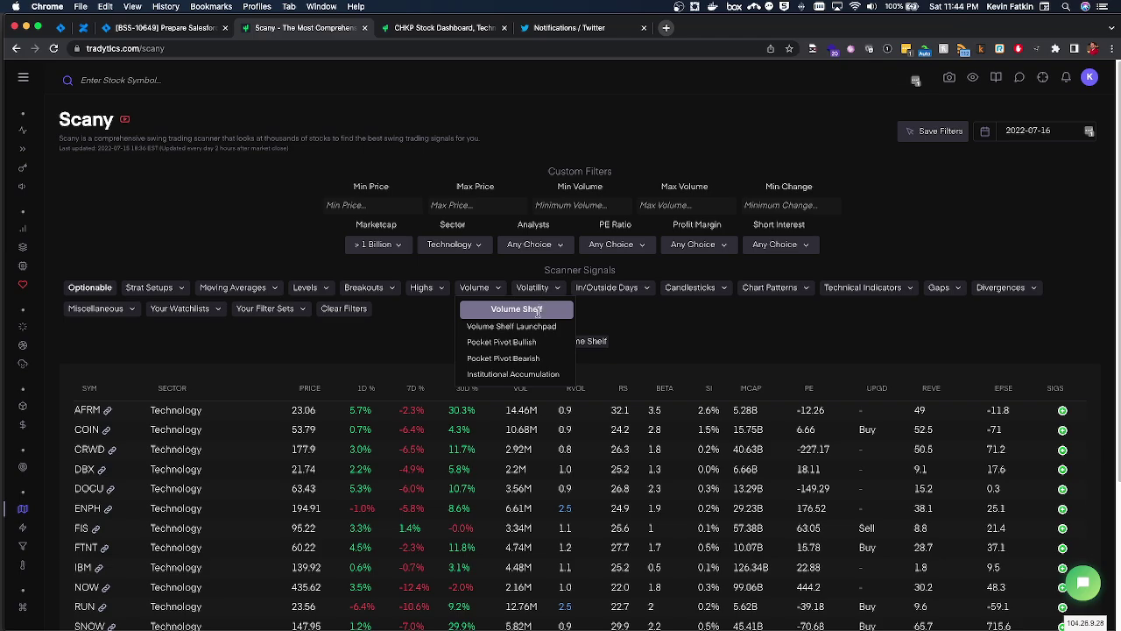
{"action": "left_click", "coordinate": [538, 311]}
{"action": "left_click", "coordinate": [482, 289]}
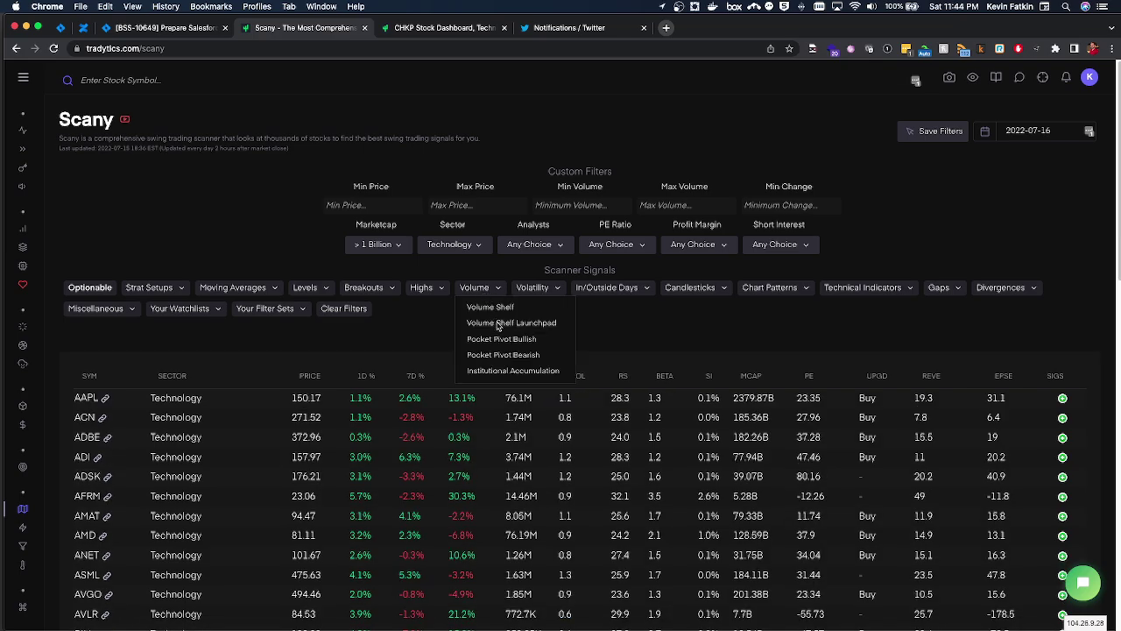
{"action": "left_click", "coordinate": [496, 322]}
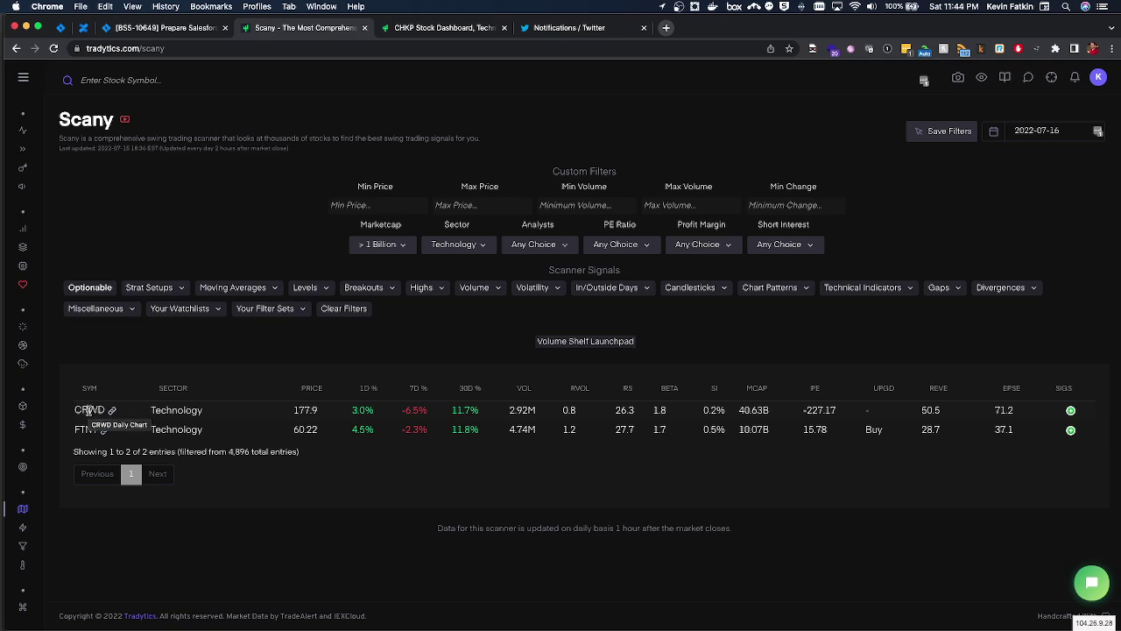
{"action": "mouse_move", "coordinate": [88, 411]}
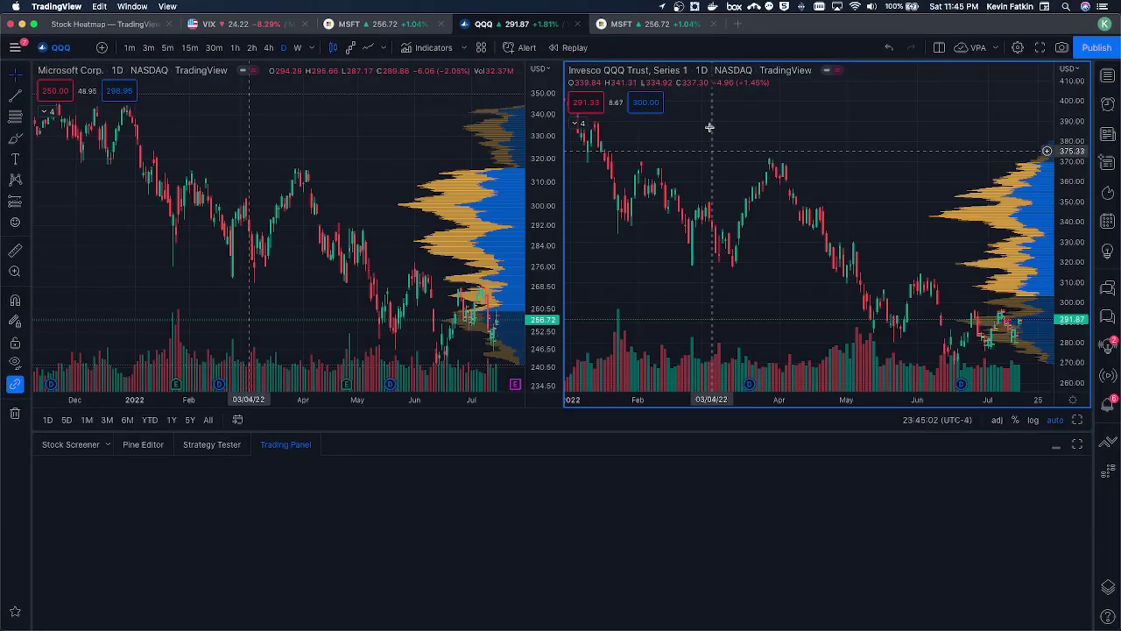
Step: Collapse the trading panel, switch to the MSFT/QQQ chart tab, and load CRWD
{"action": "double_click", "coordinate": [691, 438]}
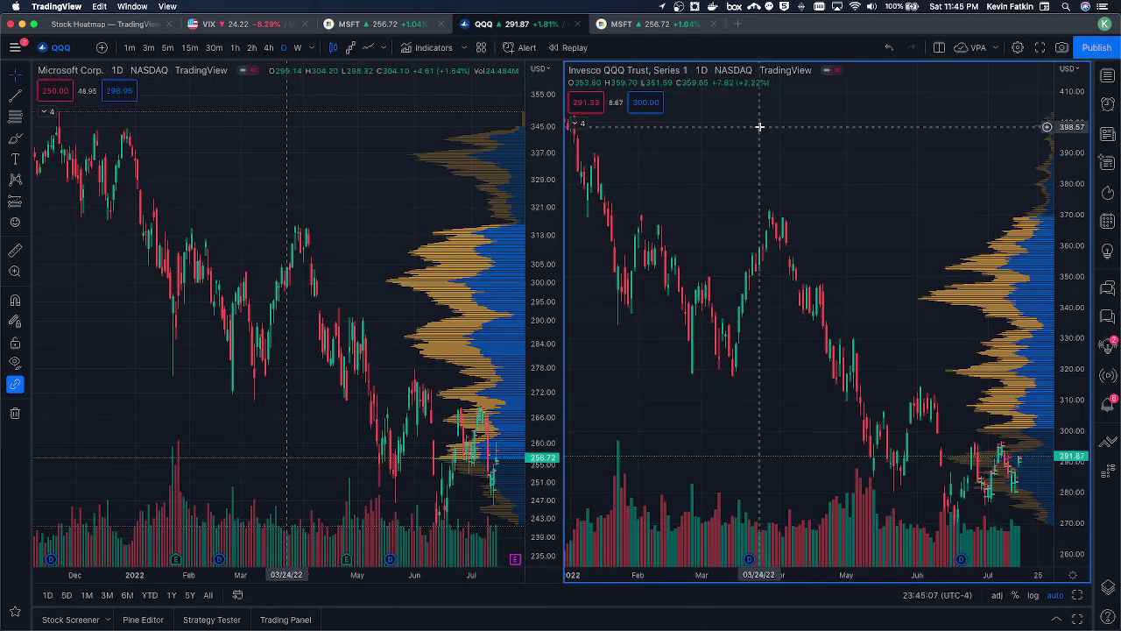
{"action": "left_click", "coordinate": [639, 28]}
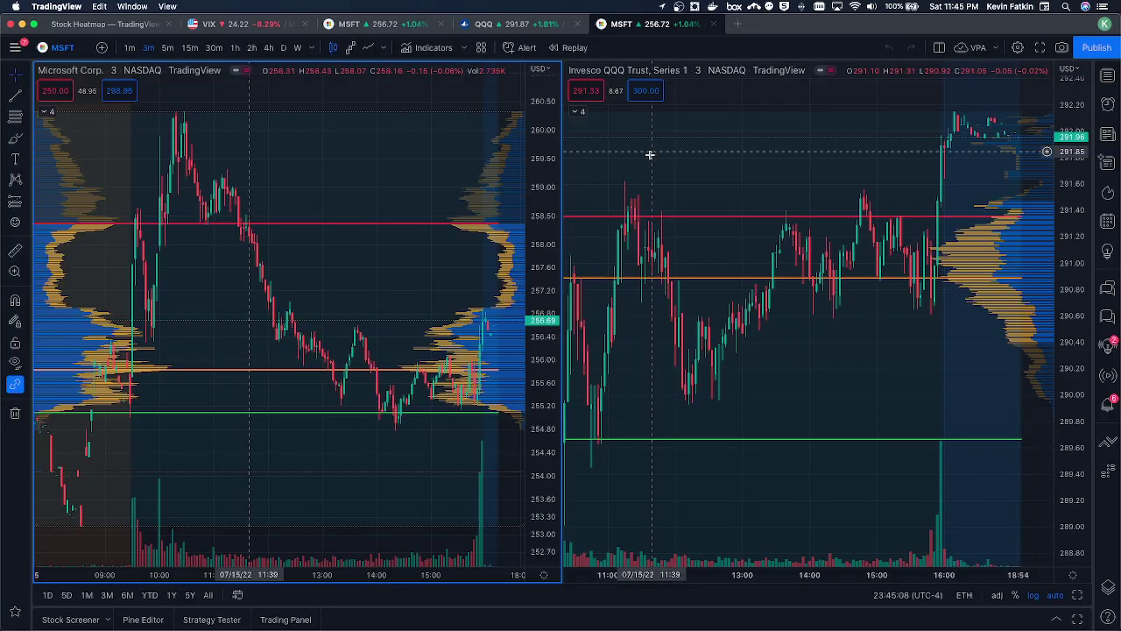
{"action": "key", "text": "alt+Return"}
{"action": "type", "text": "Q"}
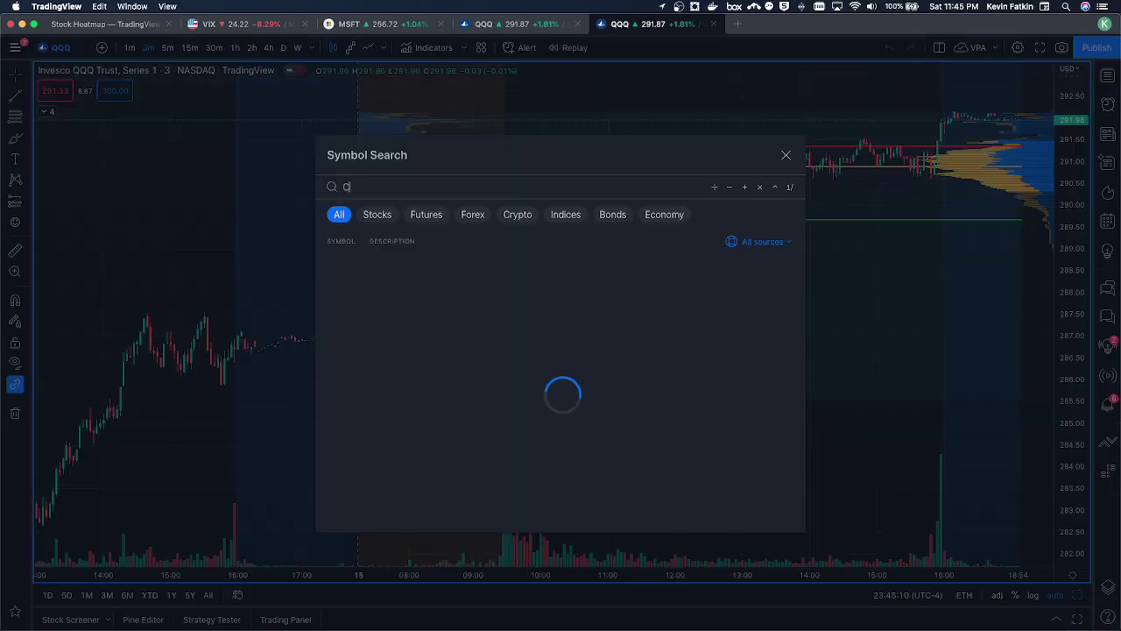
{"action": "type", "text": "RWD"}
{"action": "key", "text": "Return"}
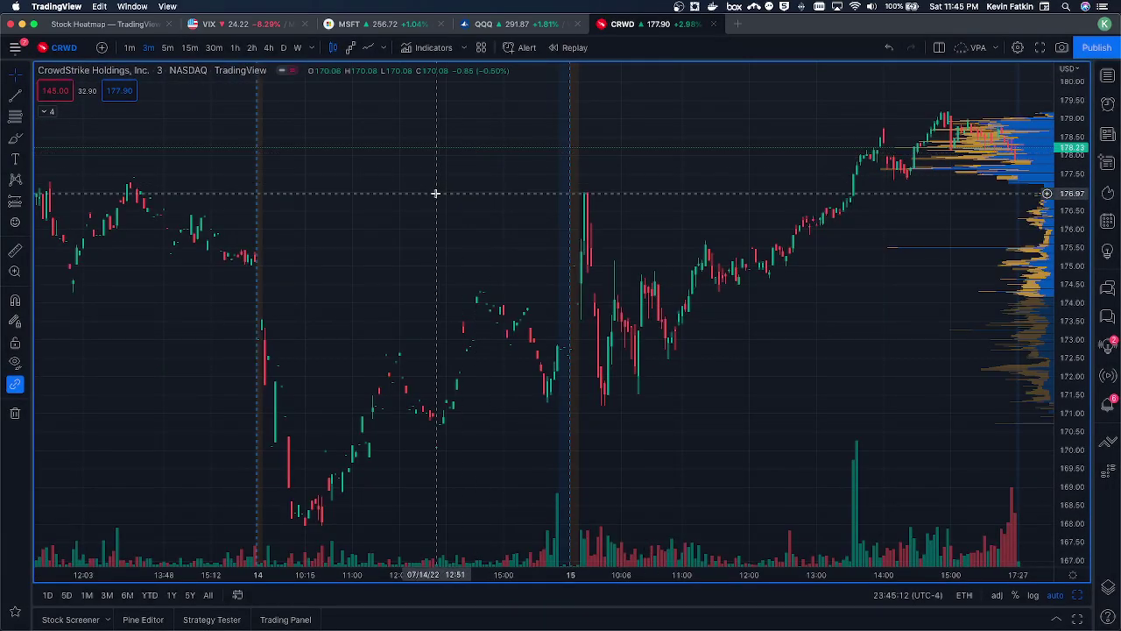
Step: Put CRWD on daily candles and zoom in on roughly March–July 2022 bars
{"action": "left_click", "coordinate": [283, 48]}
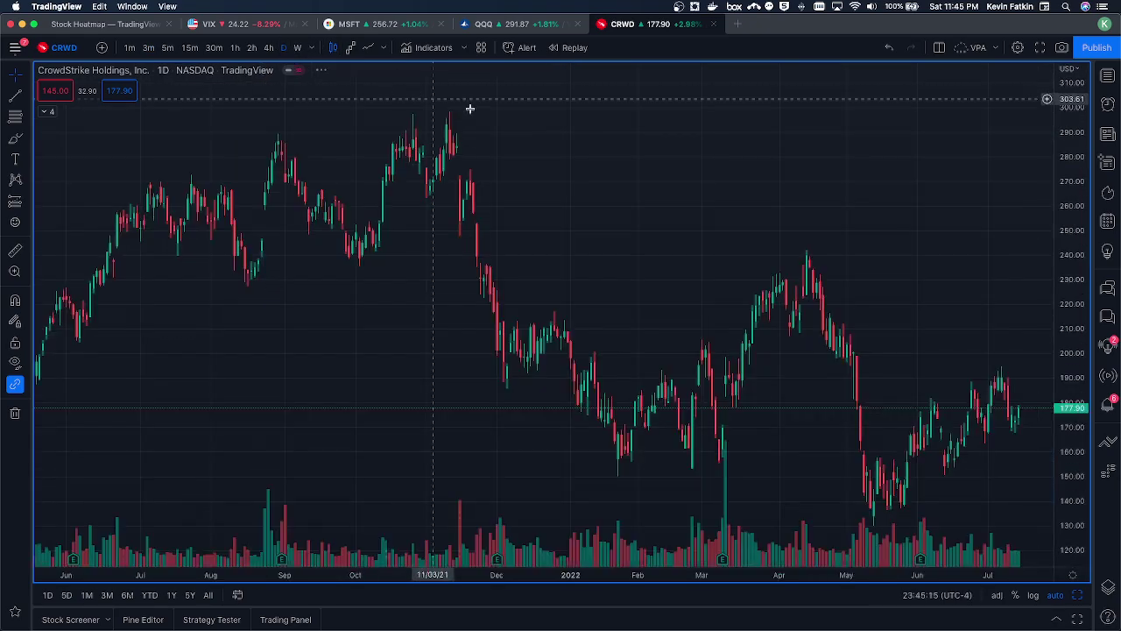
{"action": "left_click_drag", "start_coordinate": [958, 303], "coordinate": [713, 331]}
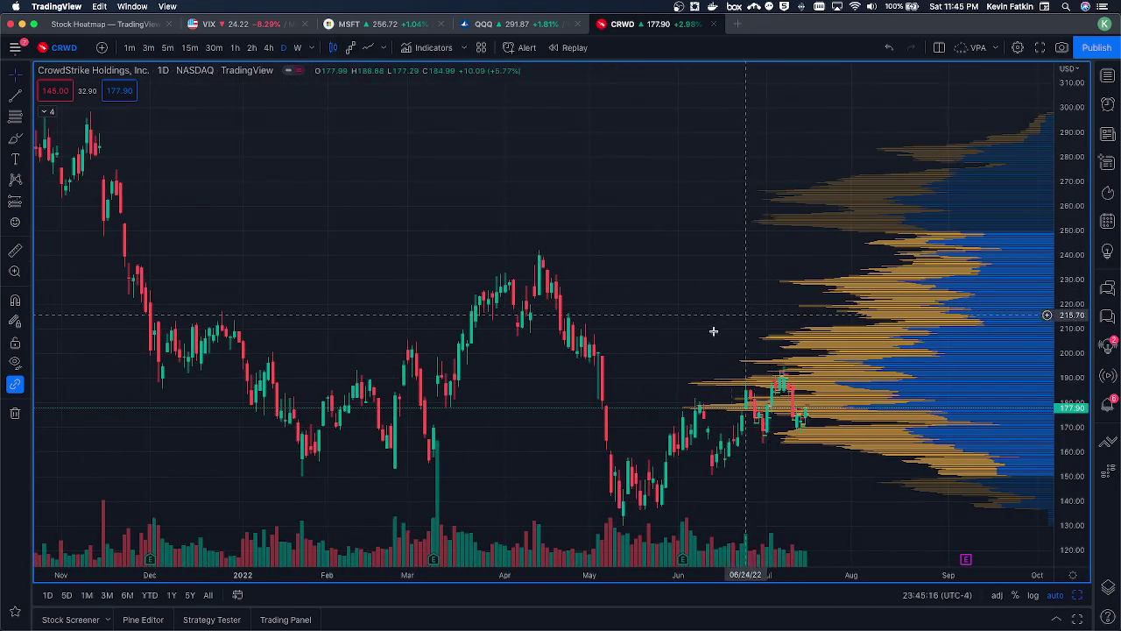
{"action": "scroll", "coordinate": [788, 350], "scroll_direction": "up", "scroll_amount": 3}
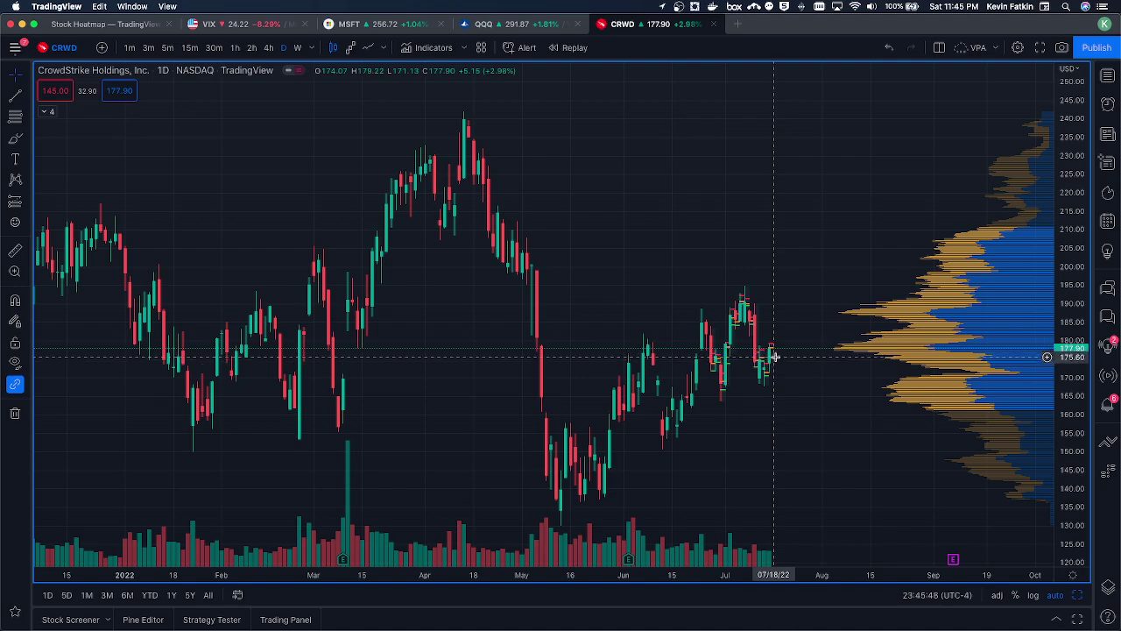
{"action": "scroll", "coordinate": [774, 356], "scroll_direction": "up", "scroll_amount": 5}
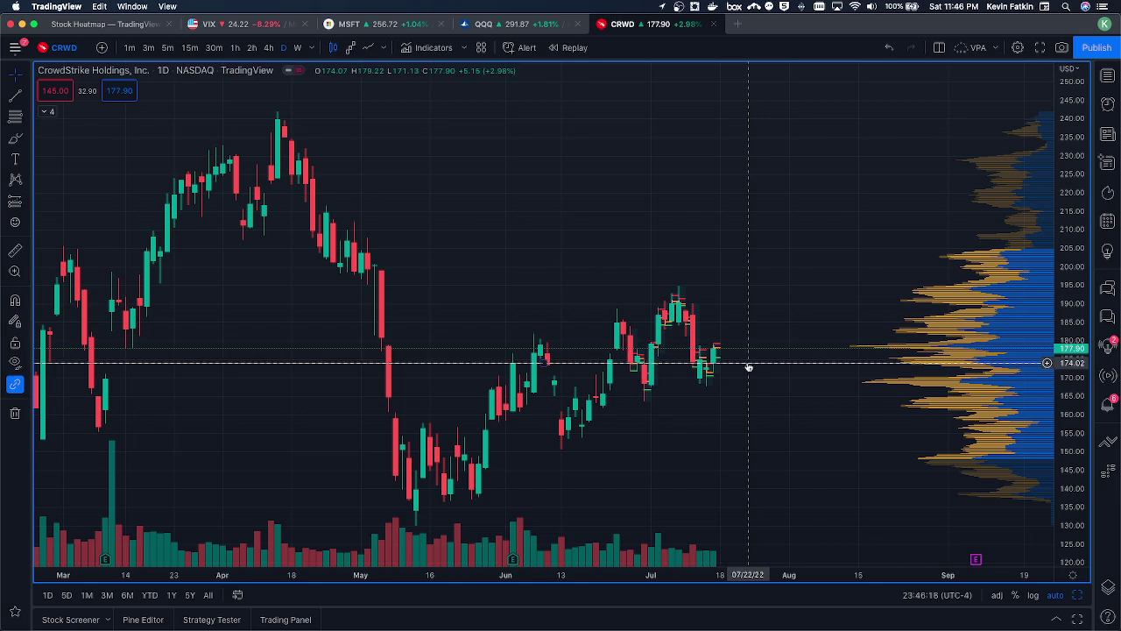
Step: Draw horizontal price levels at 174.02, 170.23, 175.76 and 178.13 on the CRWD chart
{"action": "left_click", "coordinate": [746, 361]}
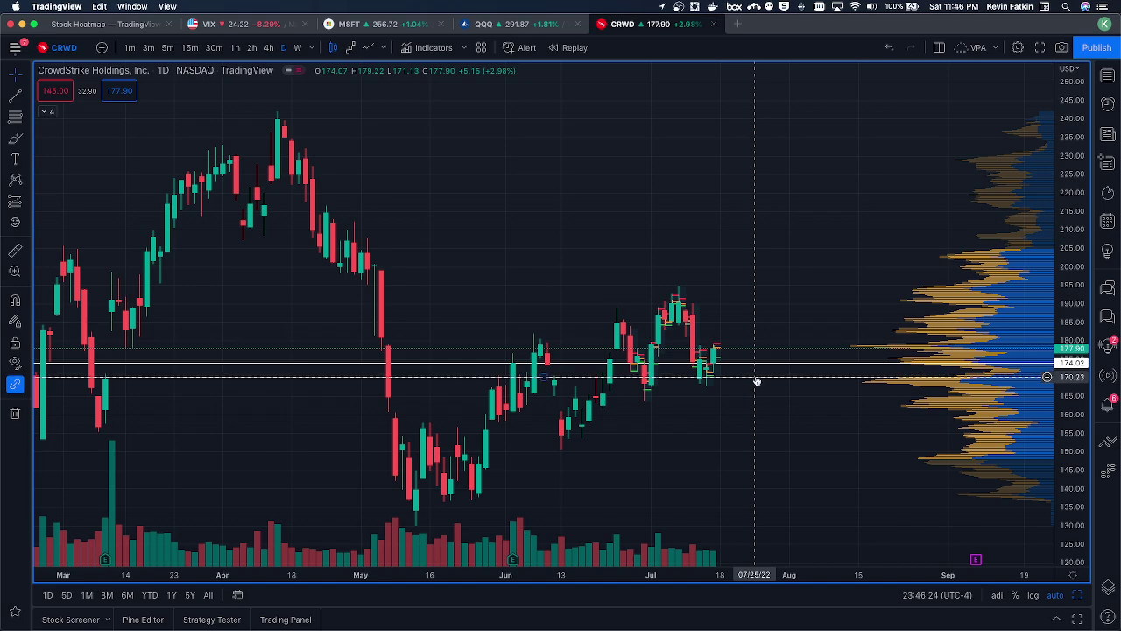
{"action": "left_click", "coordinate": [905, 376]}
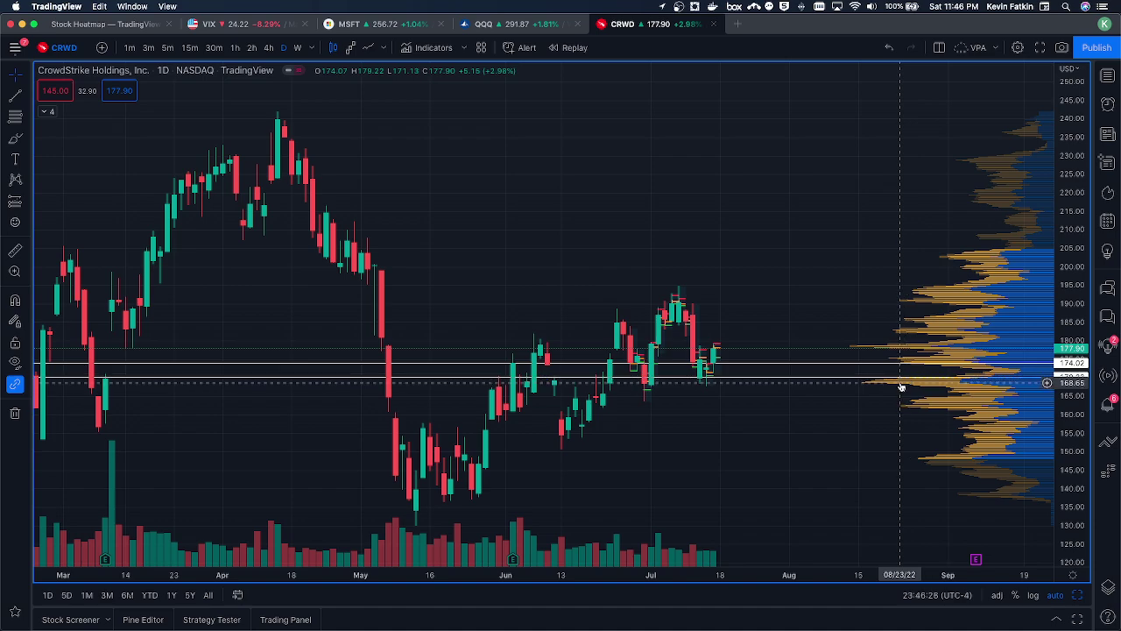
{"action": "left_click", "coordinate": [862, 356]}
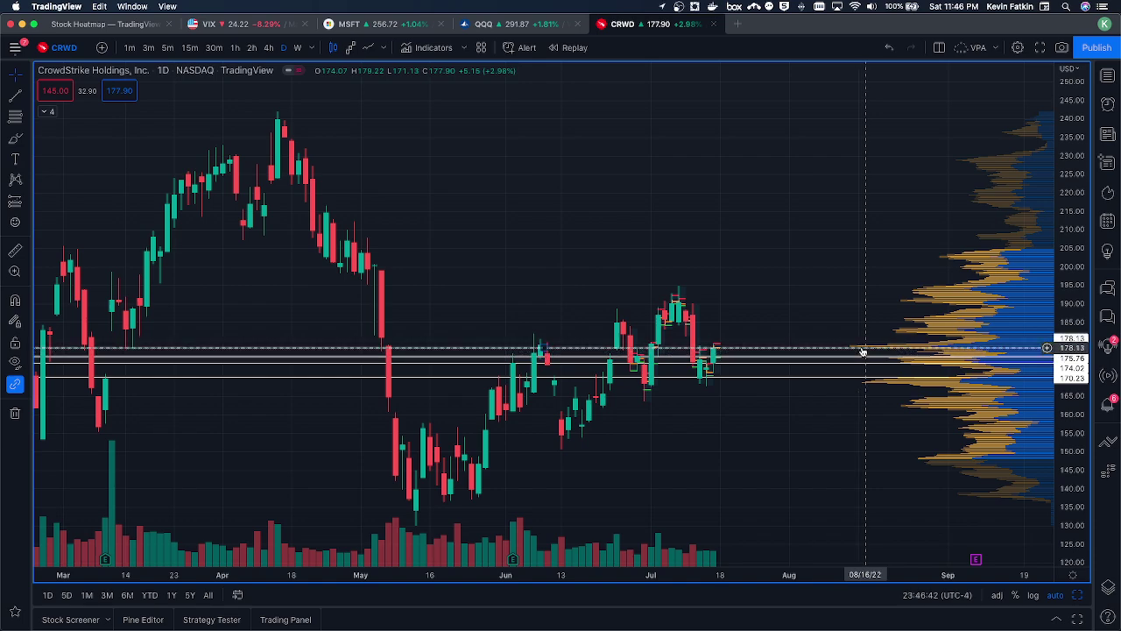
{"action": "left_click", "coordinate": [867, 348]}
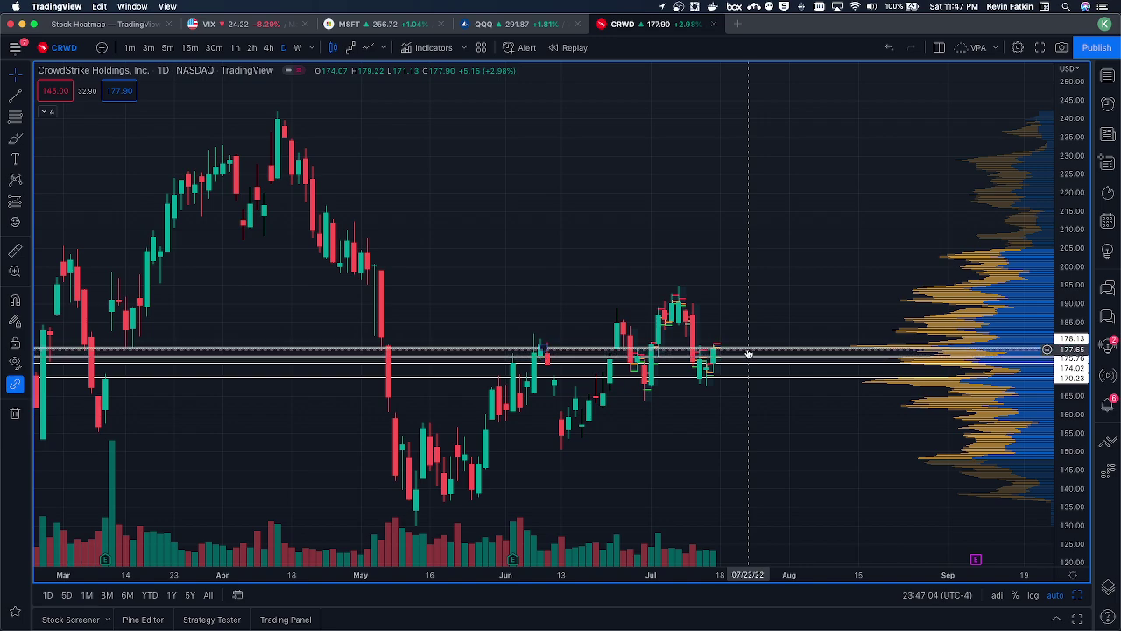
Step: Switch CRWD to the 3-minute interval and bring the July 14–15 candles into view
{"action": "left_click", "coordinate": [149, 54]}
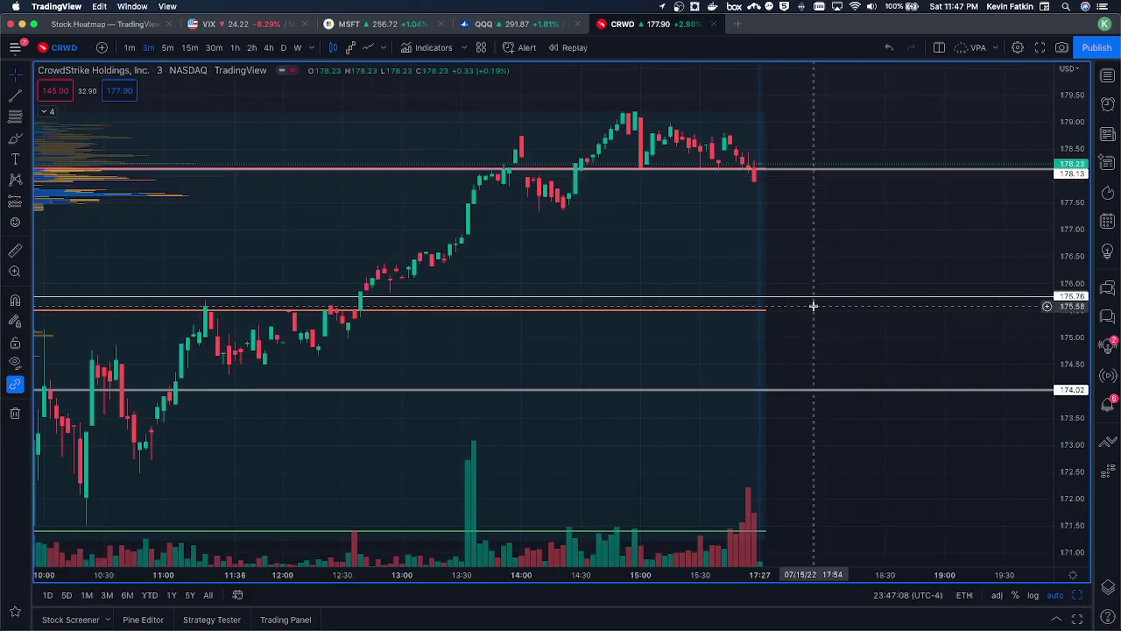
{"action": "scroll", "coordinate": [786, 310], "scroll_direction": "left", "scroll_amount": 5}
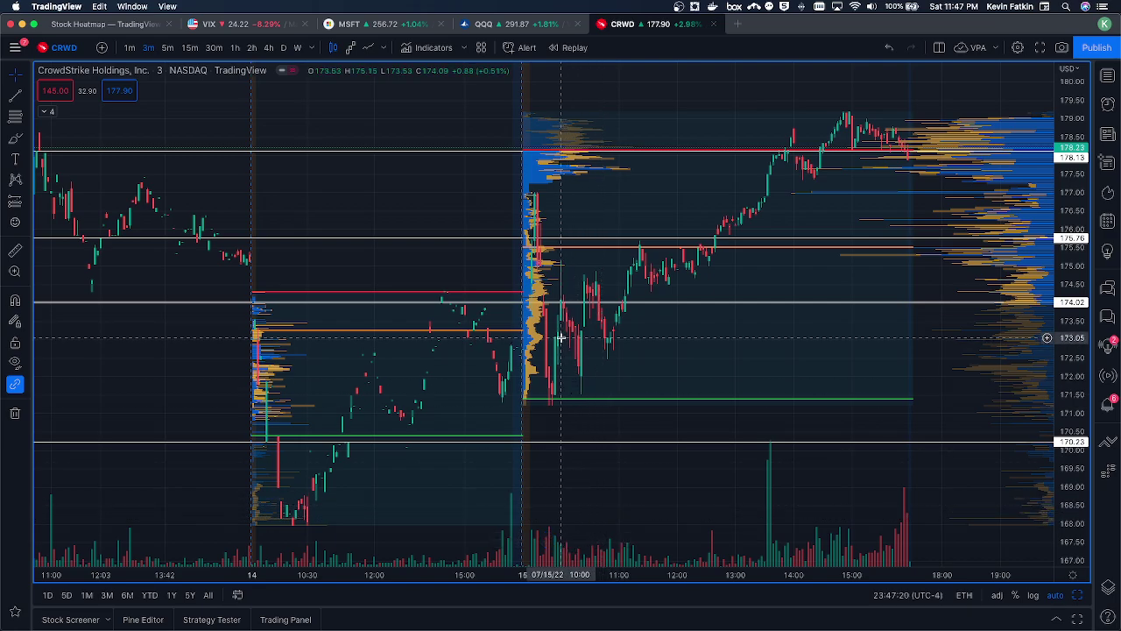
{"action": "scroll", "coordinate": [473, 386], "scroll_direction": "up", "scroll_amount": 3}
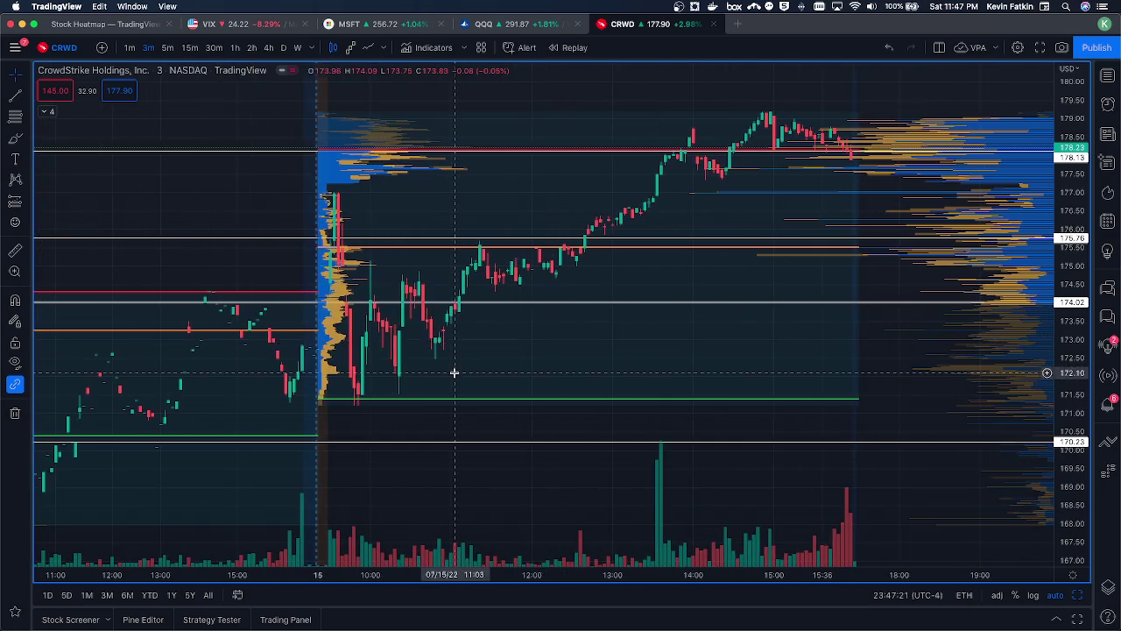
Step: Hide the PVP and VRVP volume profiles from the indicator legend
{"action": "left_click", "coordinate": [47, 111]}
{"action": "left_click", "coordinate": [211, 126]}
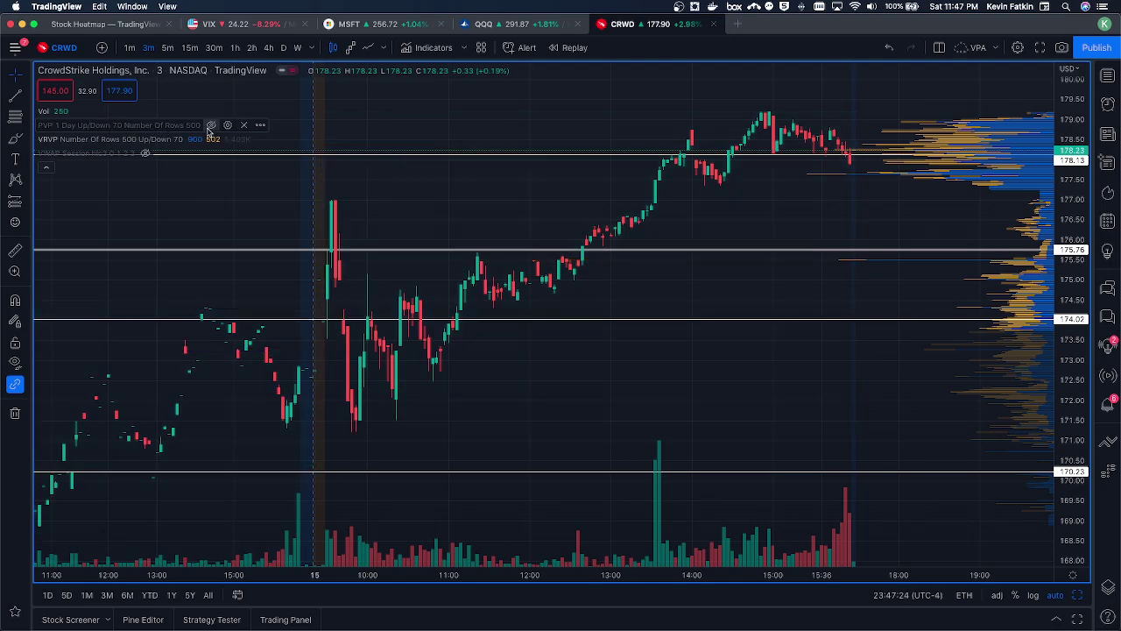
{"action": "left_click", "coordinate": [194, 139]}
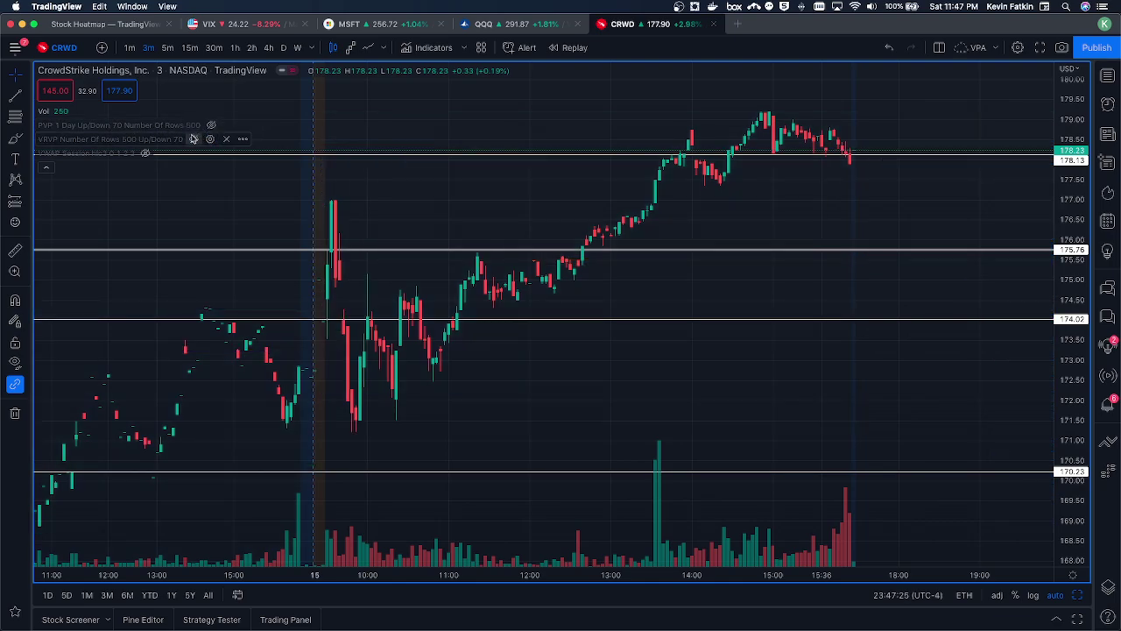
{"action": "left_click", "coordinate": [46, 166]}
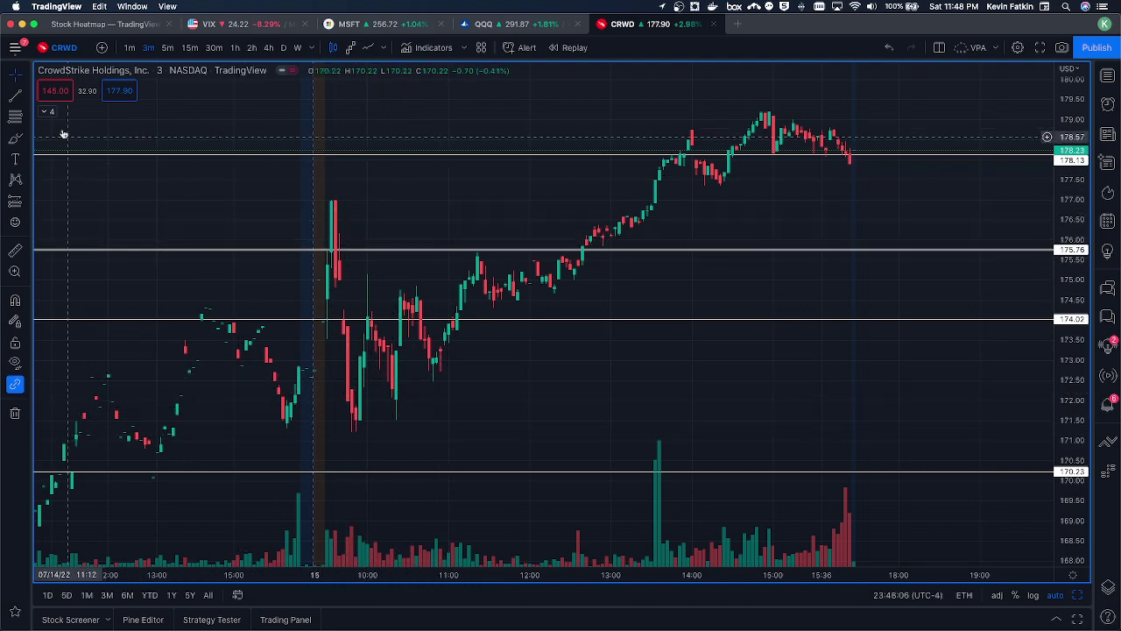
Step: Draw a trend line on the CRWD 3-minute chart from the 09:54 low near 171.31 up to about 175.73
{"action": "left_click", "coordinate": [358, 427]}
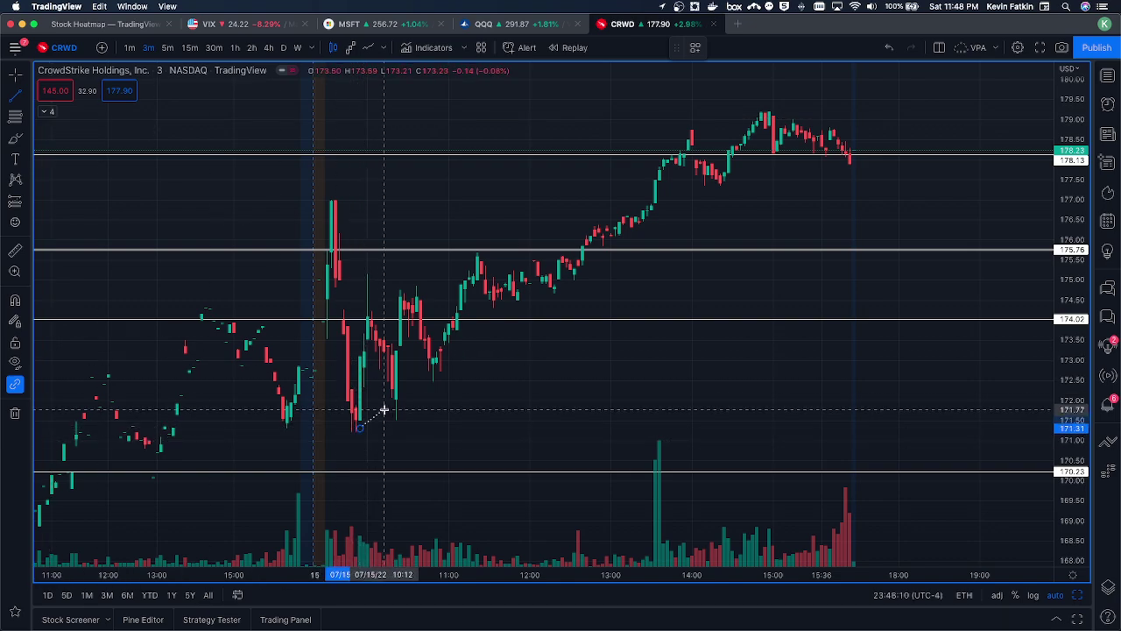
{"action": "left_click", "coordinate": [508, 322]}
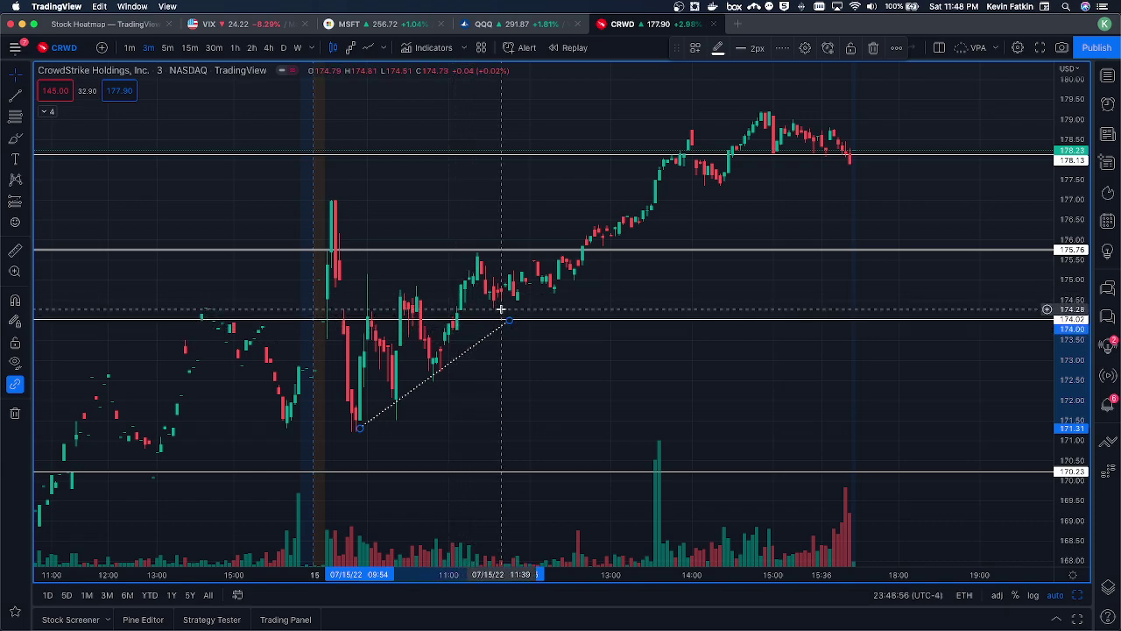
{"action": "mouse_move", "coordinate": [508, 321]}
{"action": "left_mouse_down"}
{"action": "mouse_move", "coordinate": [580, 303]}
{"action": "mouse_move", "coordinate": [618, 251]}
{"action": "left_mouse_up"}
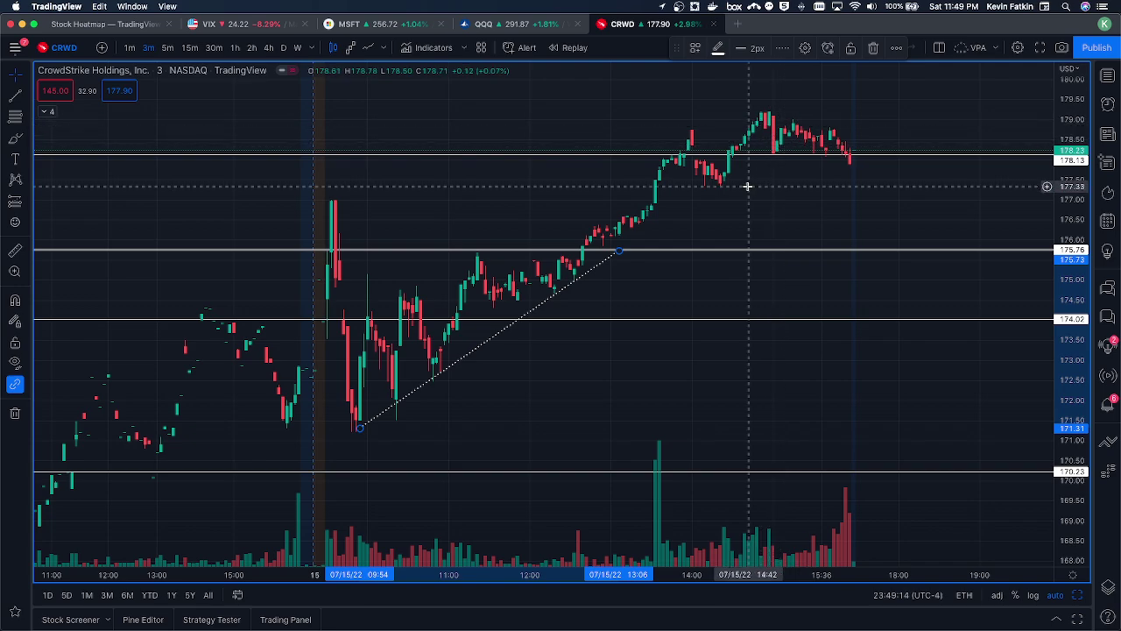
{"action": "scroll", "coordinate": [748, 228], "scroll_direction": "down", "scroll_amount": 2}
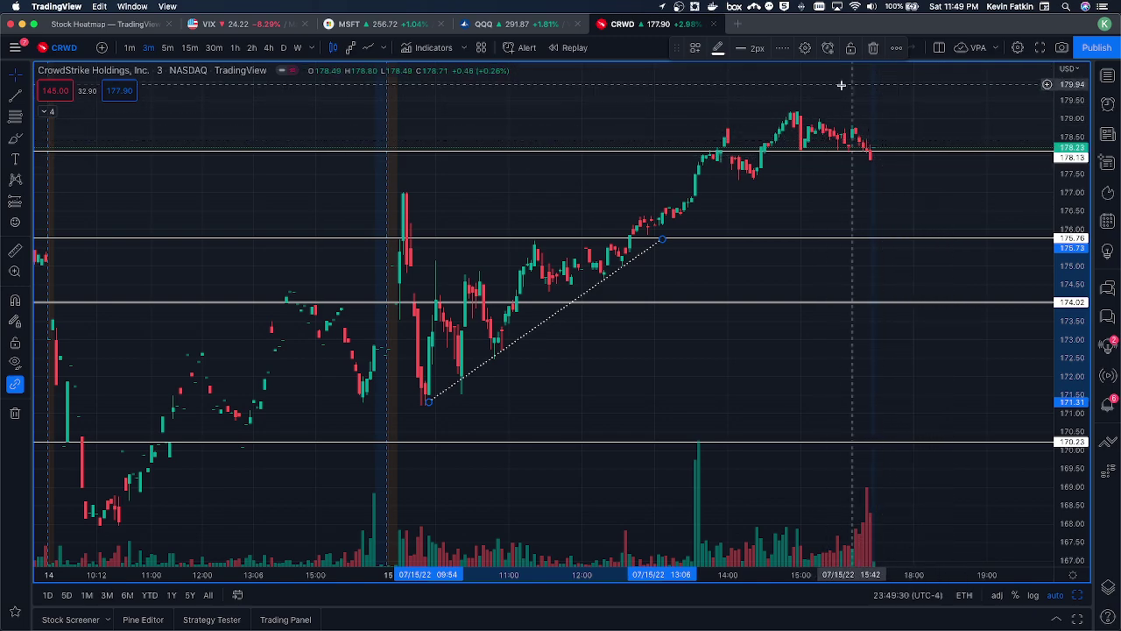
Step: Show CRWD on daily candles with the VRVP volume profile visible, then return to the Tradytics Scany page
{"action": "left_click", "coordinate": [280, 49]}
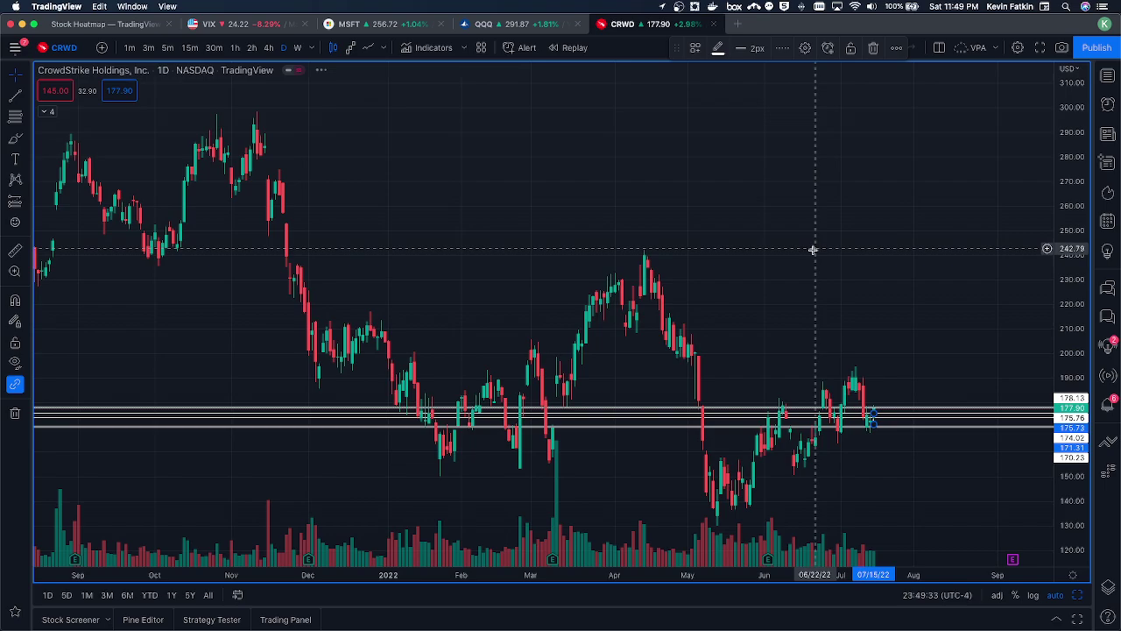
{"action": "left_click", "coordinate": [48, 113]}
{"action": "left_click", "coordinate": [194, 141]}
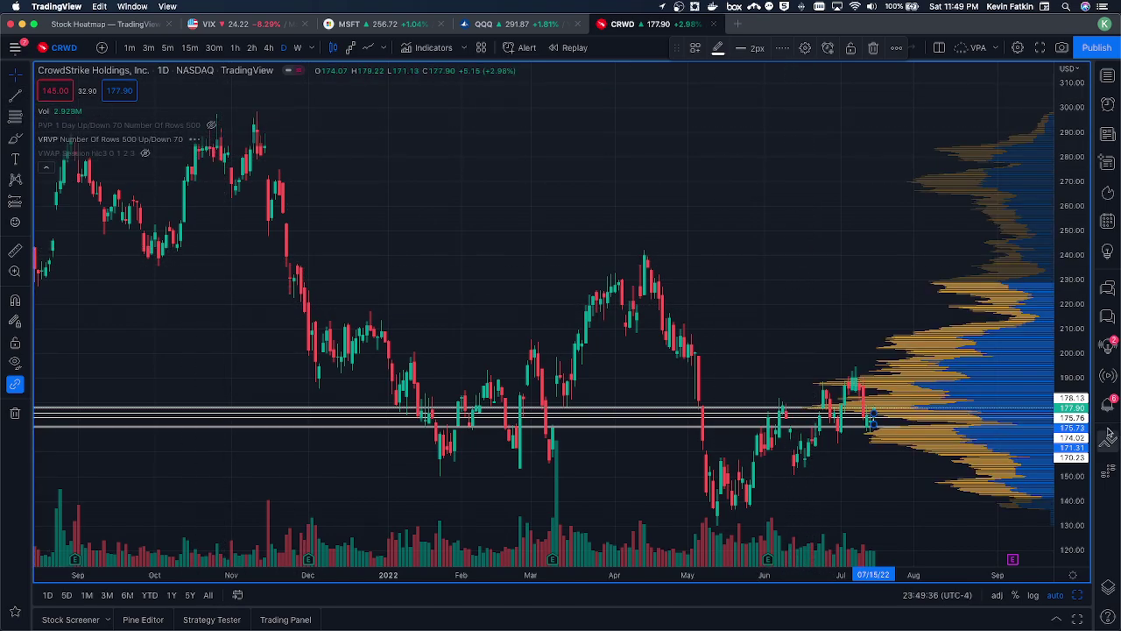
{"action": "scroll", "coordinate": [824, 401], "scroll_direction": "up", "scroll_amount": 5}
{"action": "scroll", "coordinate": [823, 401], "scroll_direction": "up", "scroll_amount": 3}
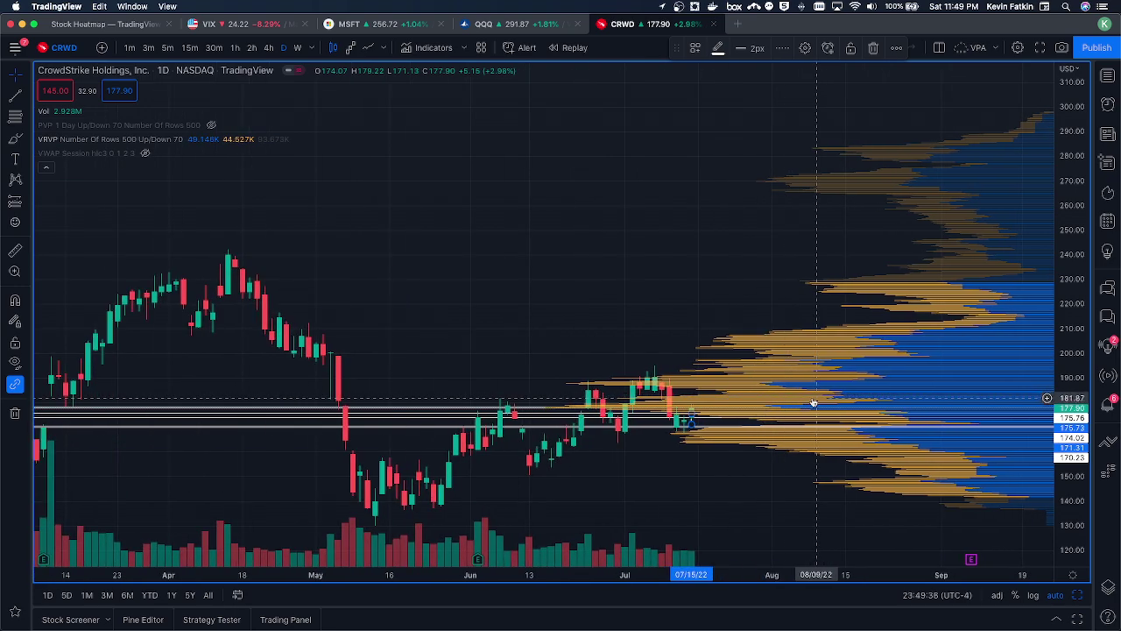
{"action": "scroll", "coordinate": [702, 386], "scroll_direction": "up", "scroll_amount": 1}
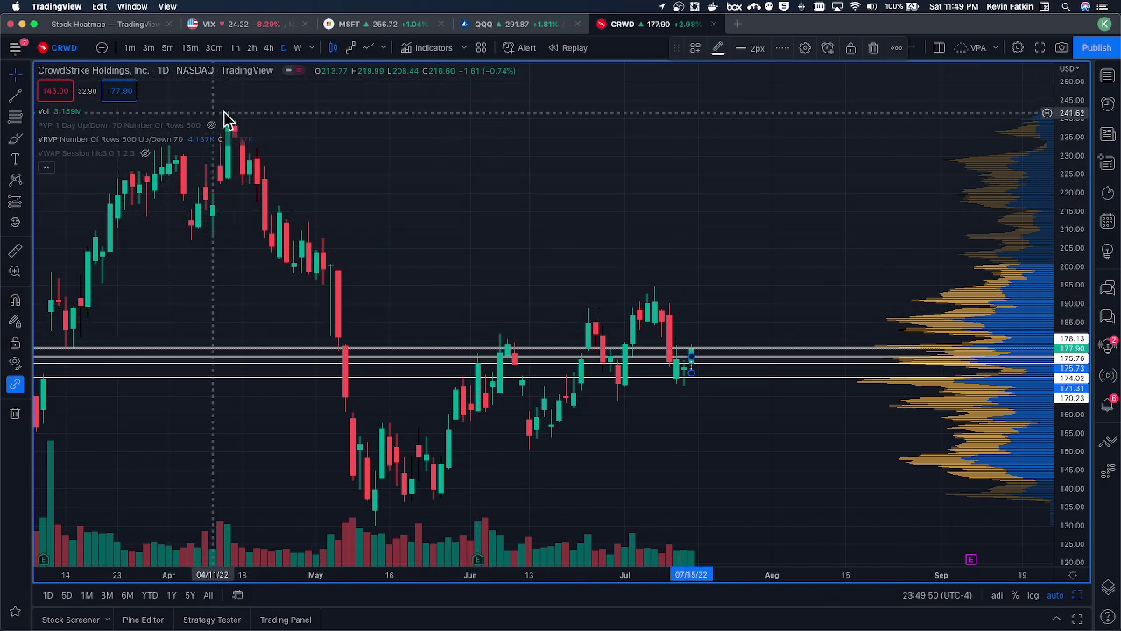
{"action": "key", "text": "super+Tab"}
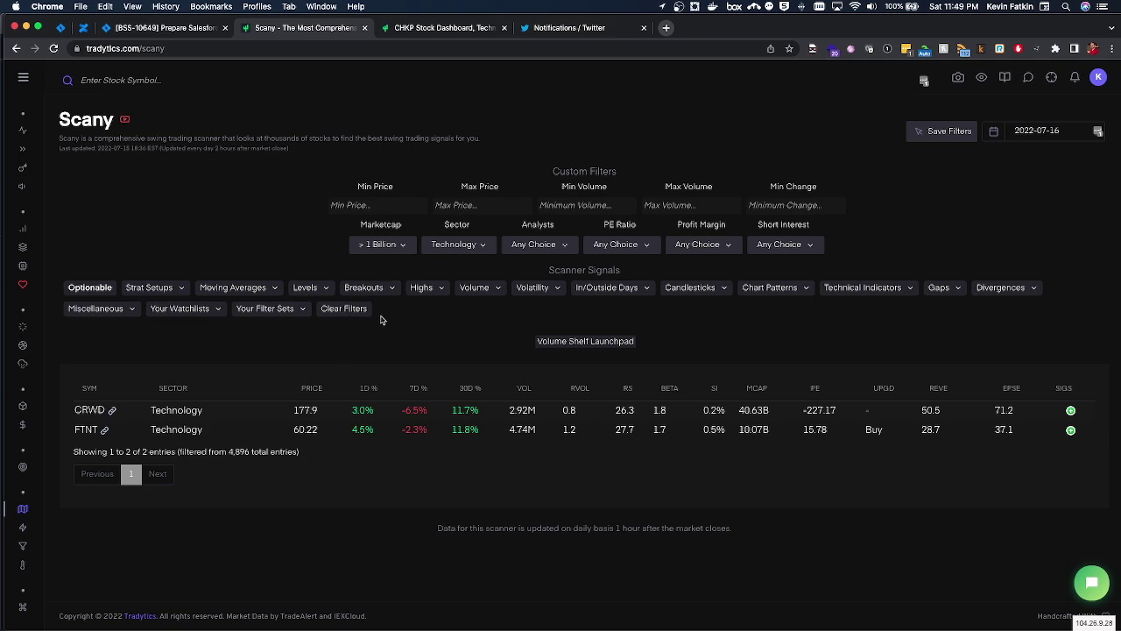
Step: Deselect Volume Shelf Launchpad, then look through the Volatility, In/Outside Days and Candlesticks signal options
{"action": "left_click", "coordinate": [482, 289]}
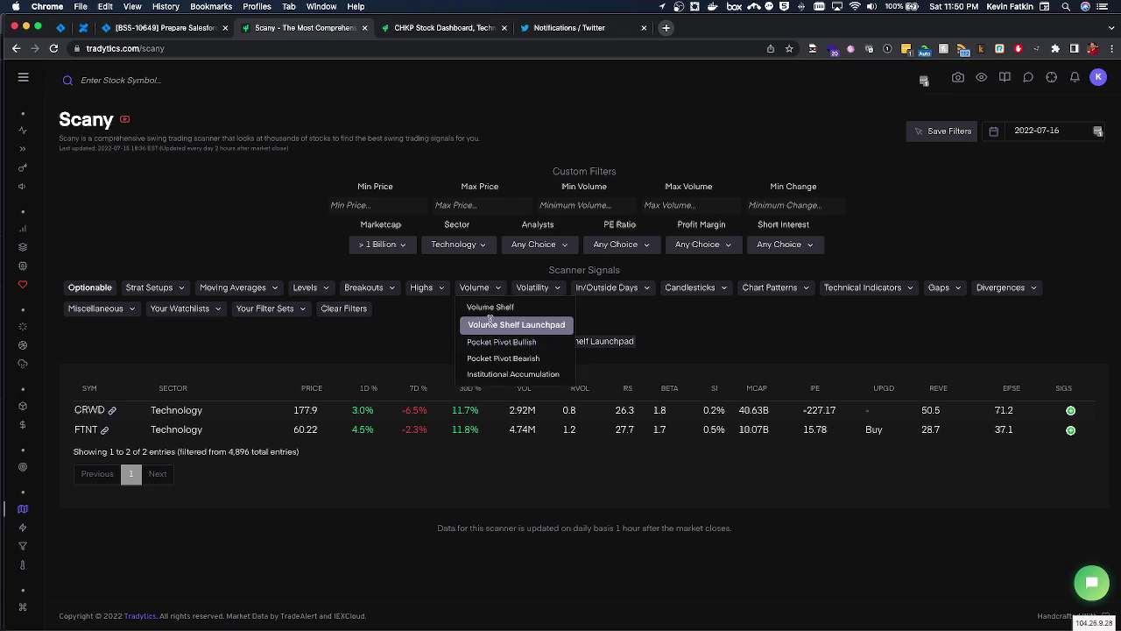
{"action": "left_click", "coordinate": [489, 324]}
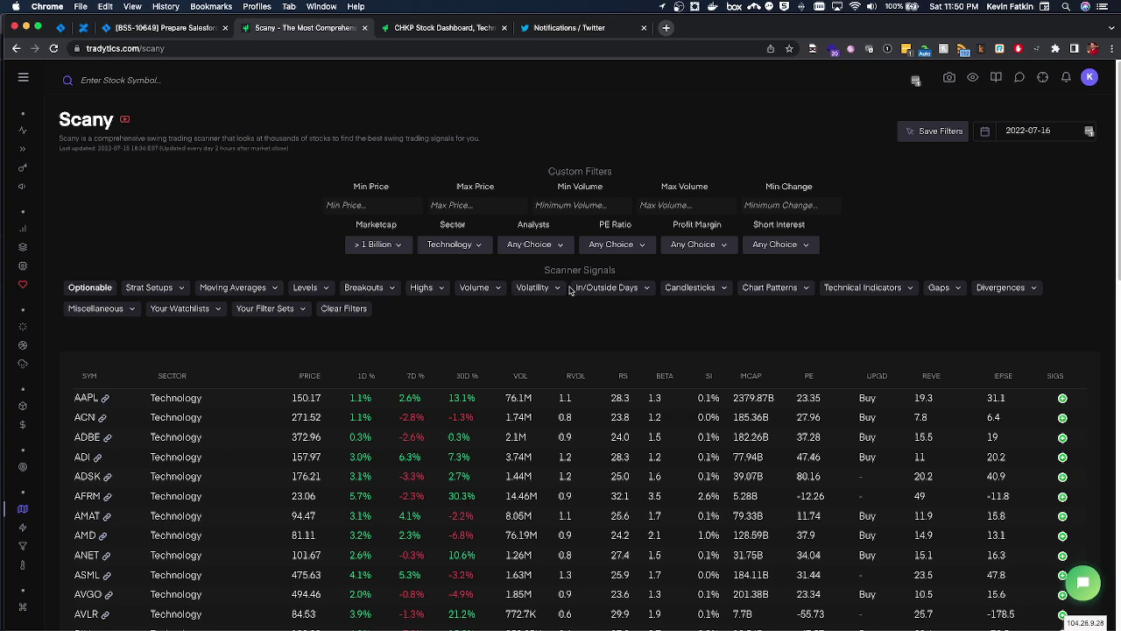
{"action": "left_click", "coordinate": [541, 291]}
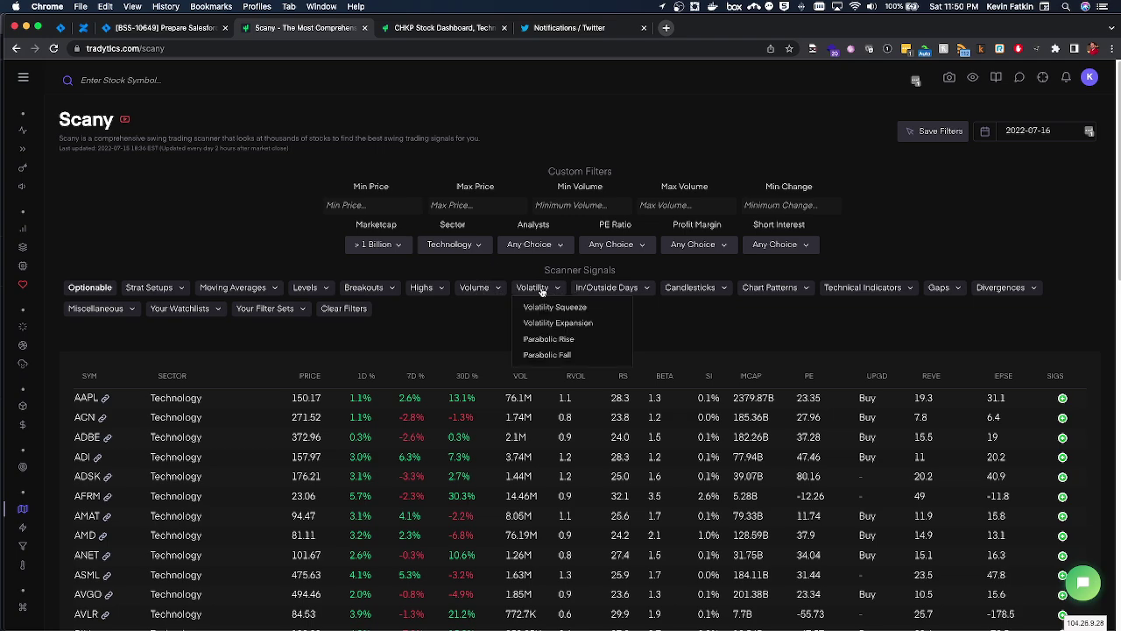
{"action": "left_click", "coordinate": [615, 292]}
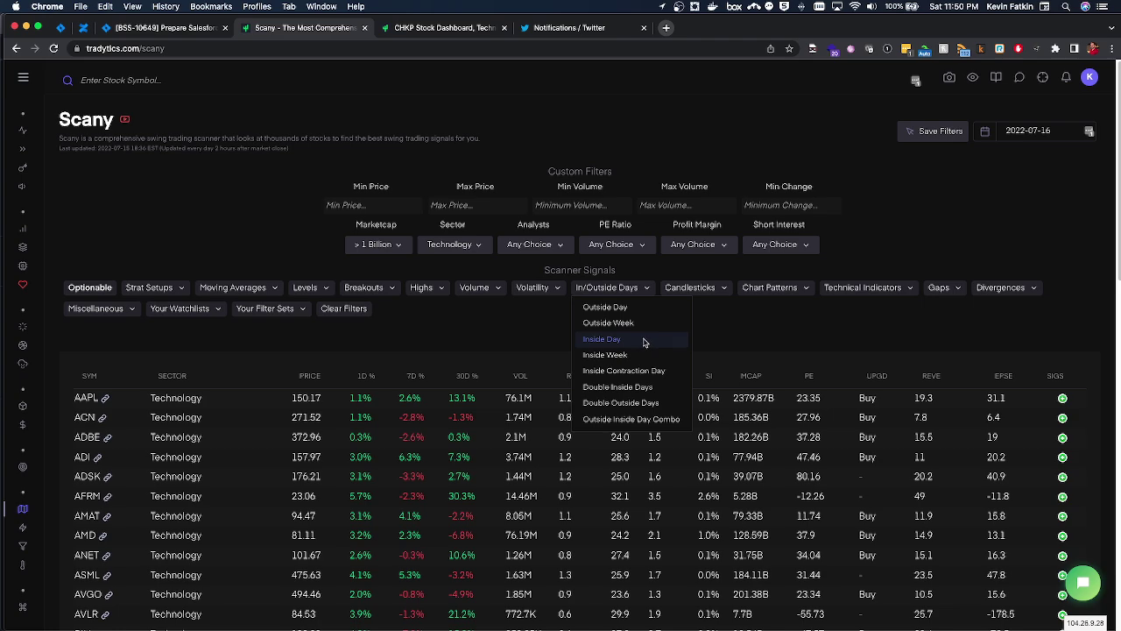
{"action": "left_click", "coordinate": [760, 328]}
{"action": "left_click", "coordinate": [718, 290]}
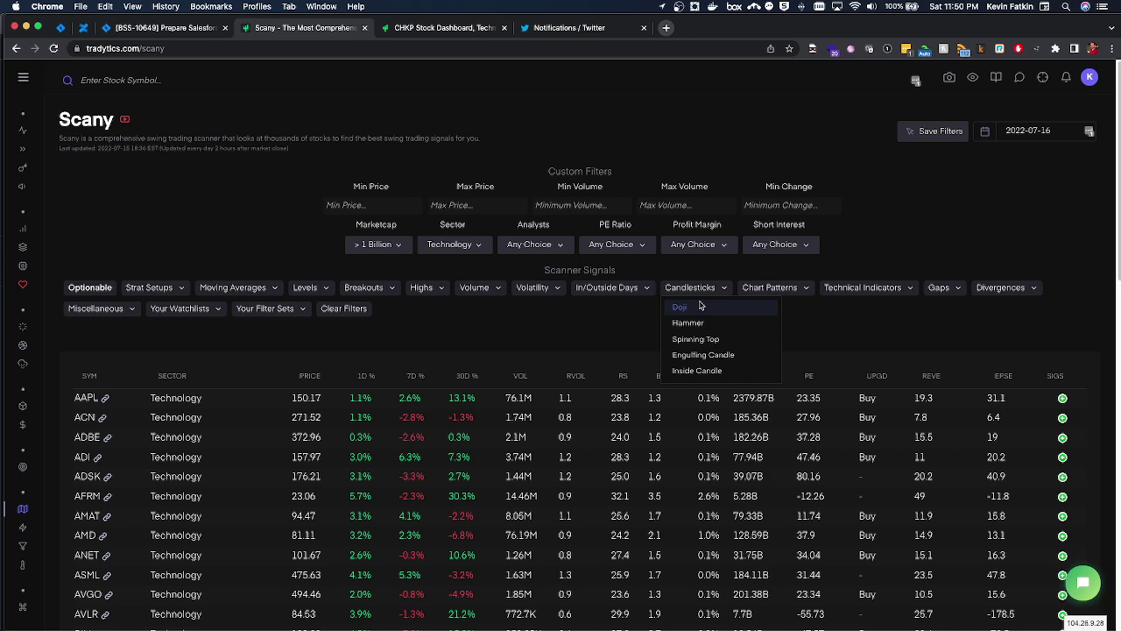
Step: Add the Doji filter and try 100 Million to 1 Billion market cap with Consumer Staples sector
{"action": "left_click", "coordinate": [703, 311]}
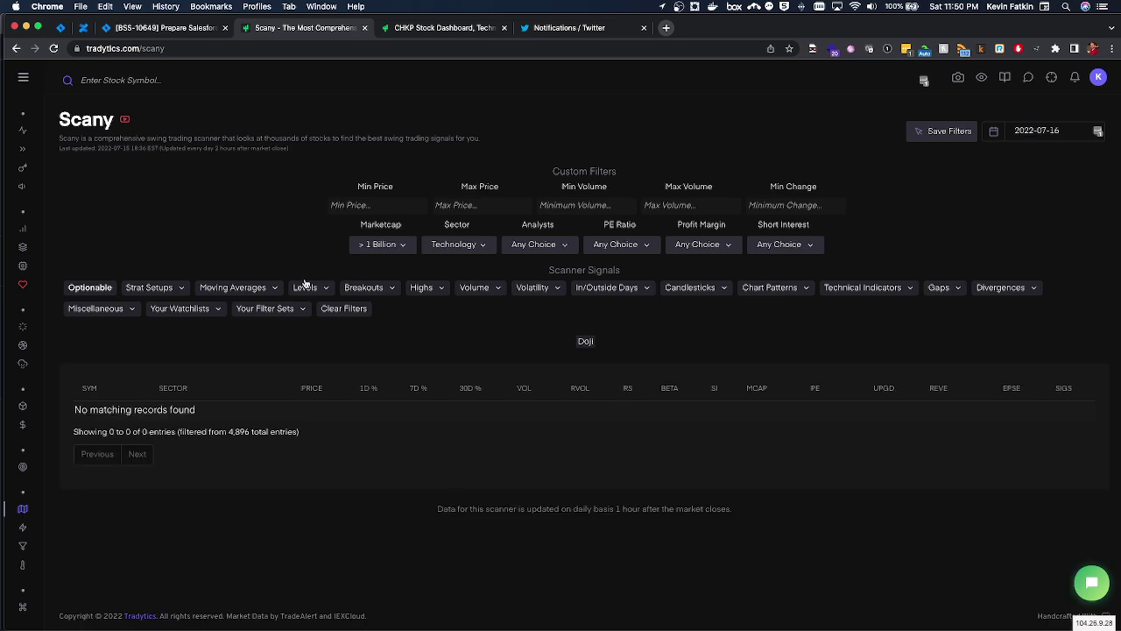
{"action": "left_click", "coordinate": [405, 244]}
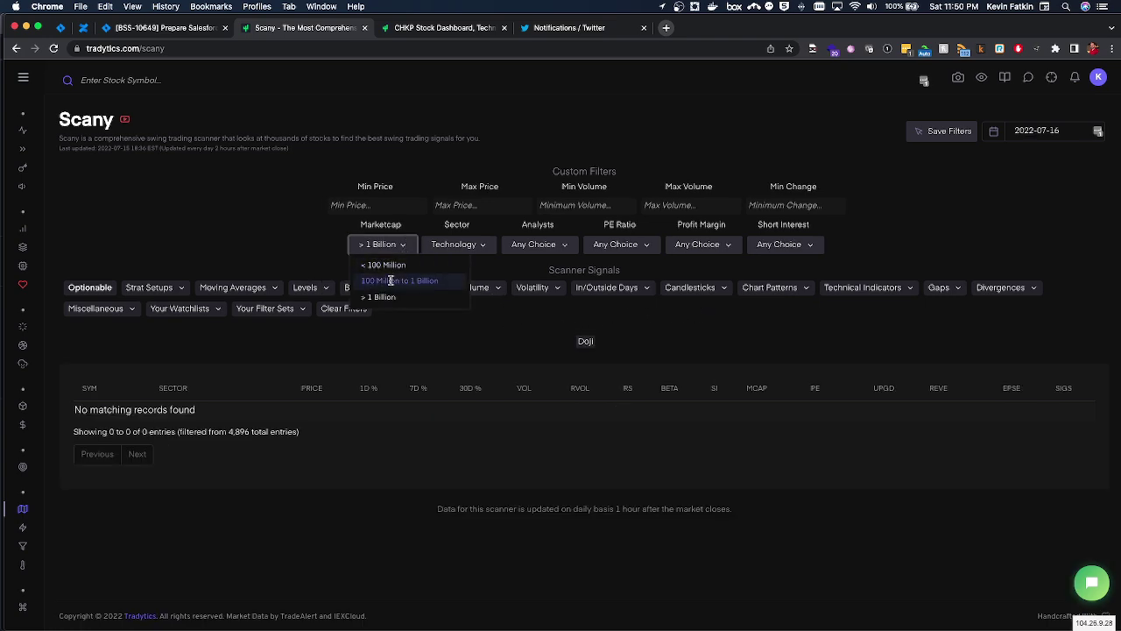
{"action": "left_click", "coordinate": [391, 280]}
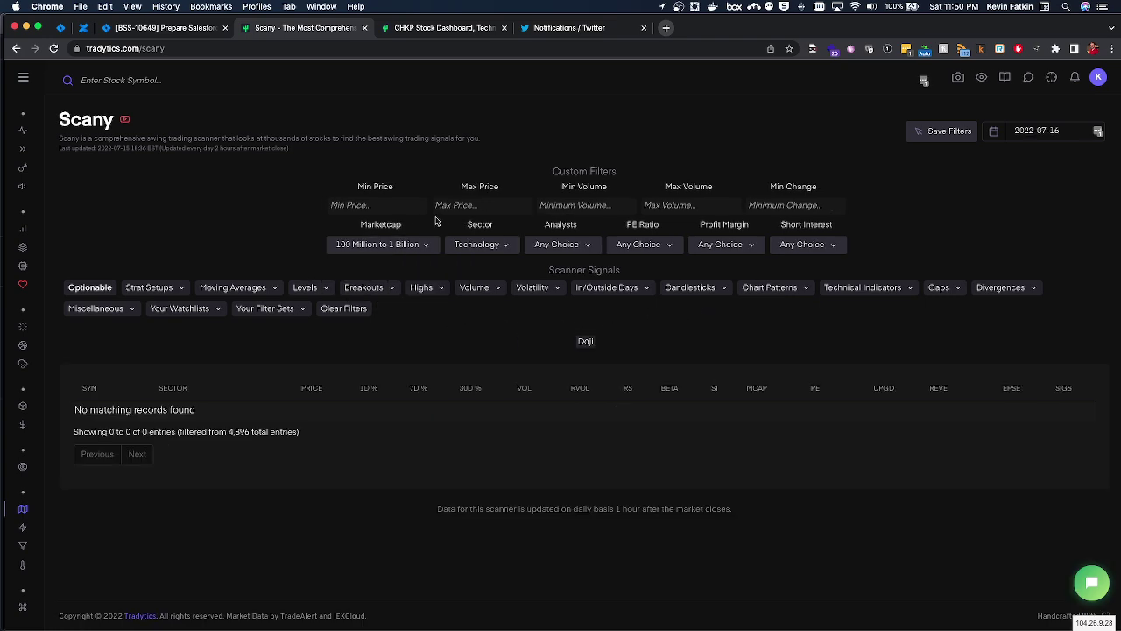
{"action": "left_click", "coordinate": [488, 245]}
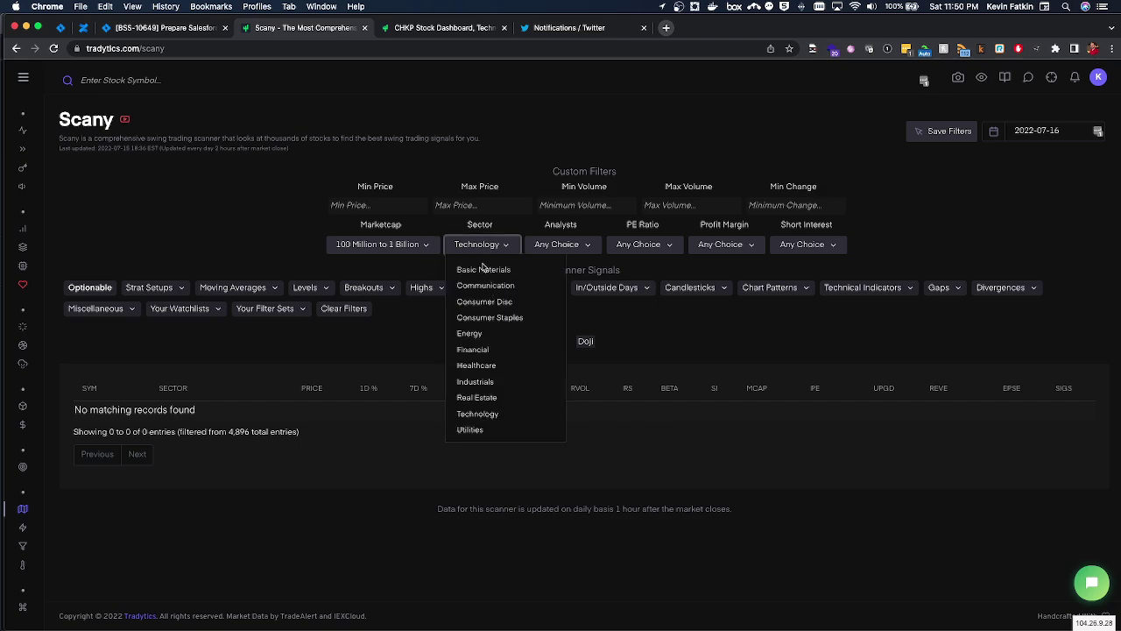
{"action": "left_click", "coordinate": [483, 317]}
Step: Restore the Technology sector and > 1 Billion market cap, then remove the Doji filter
{"action": "left_click", "coordinate": [484, 254]}
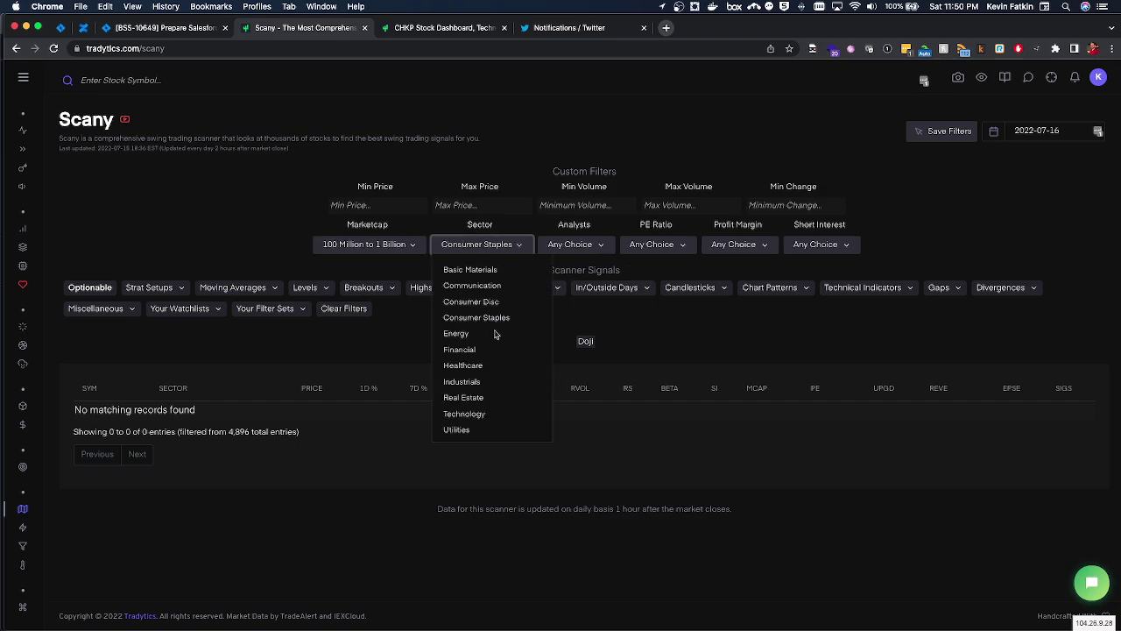
{"action": "left_click", "coordinate": [486, 413]}
{"action": "left_click", "coordinate": [403, 244]}
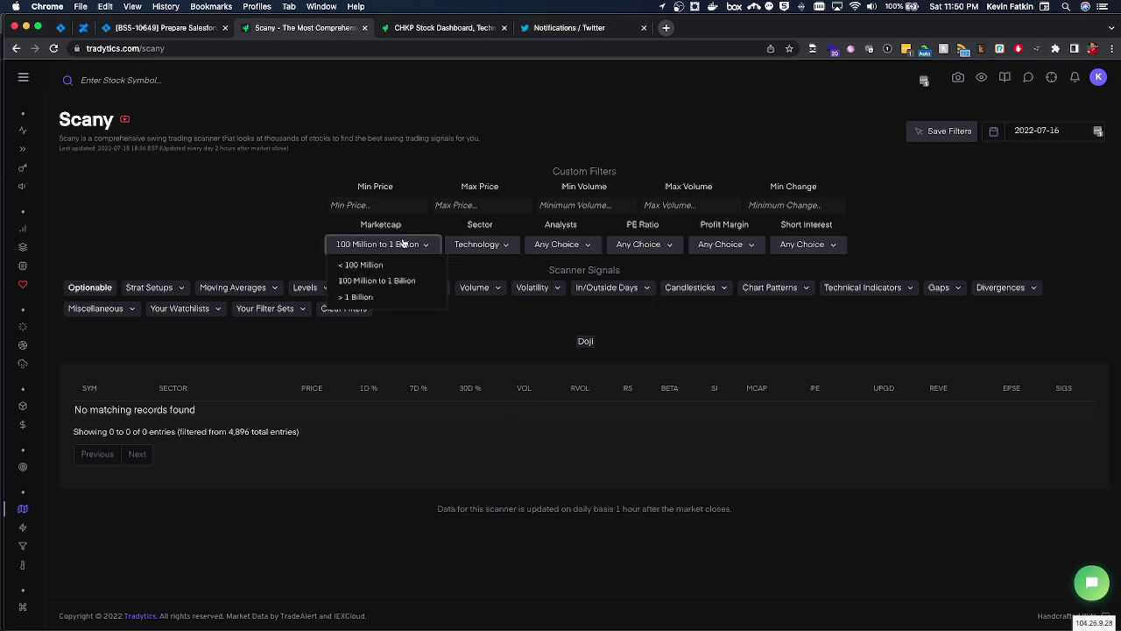
{"action": "left_click", "coordinate": [375, 297]}
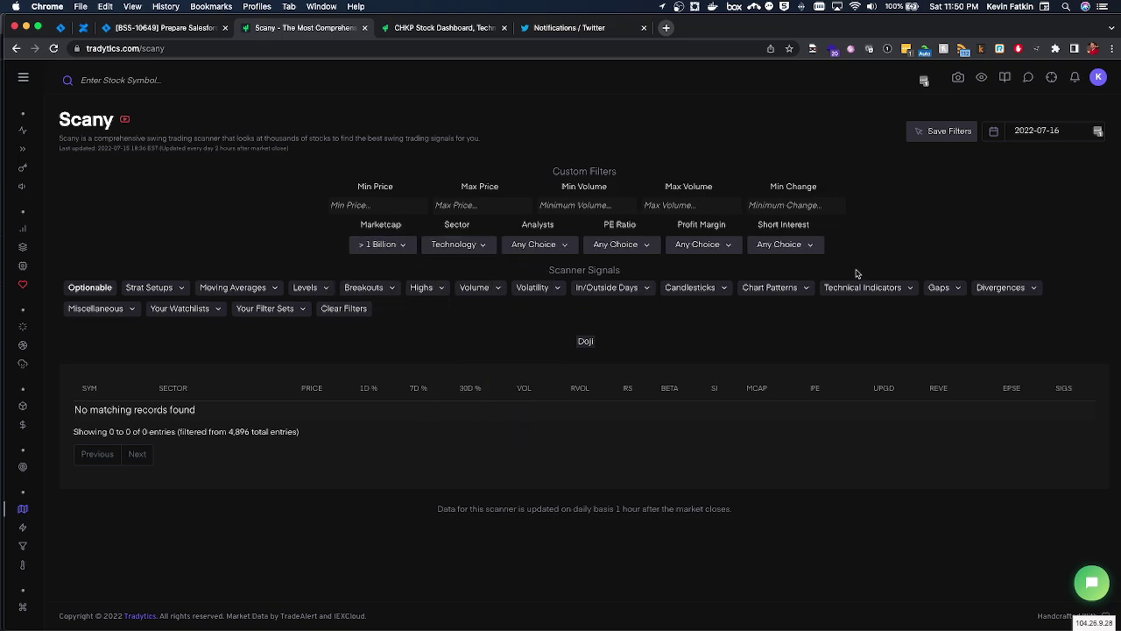
{"action": "left_click", "coordinate": [706, 295]}
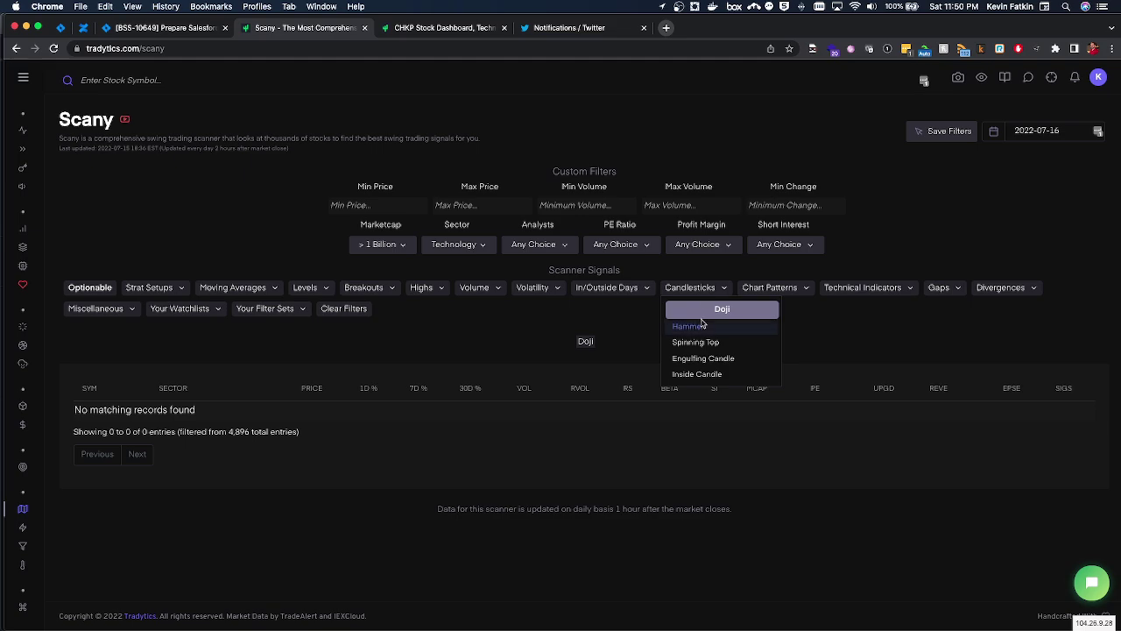
{"action": "left_click", "coordinate": [700, 308]}
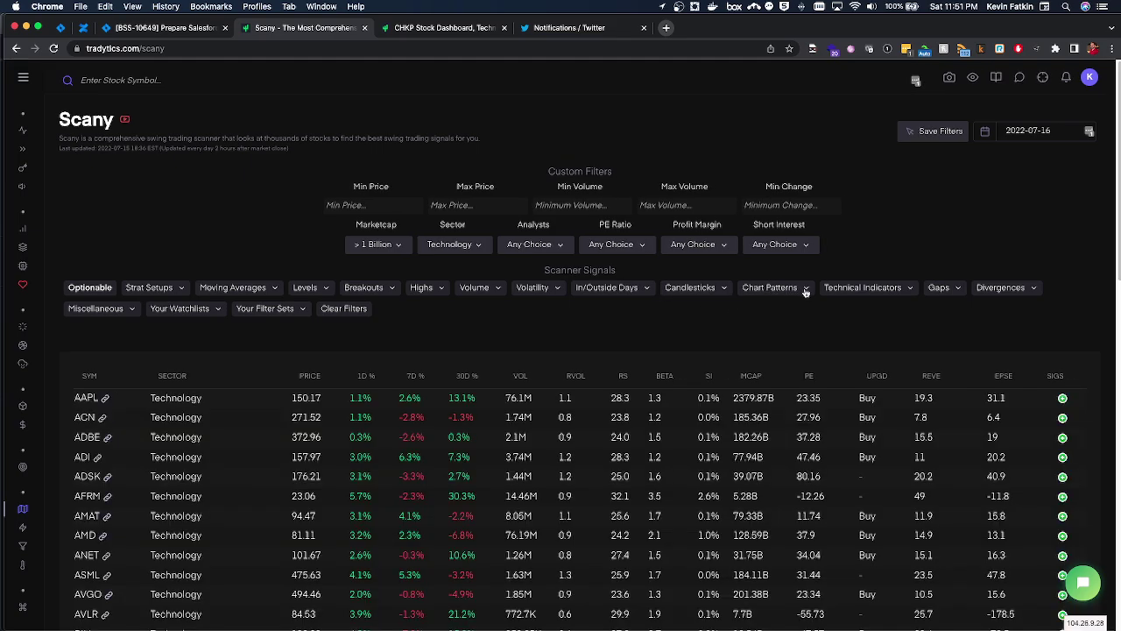
{"action": "left_click", "coordinate": [797, 296]}
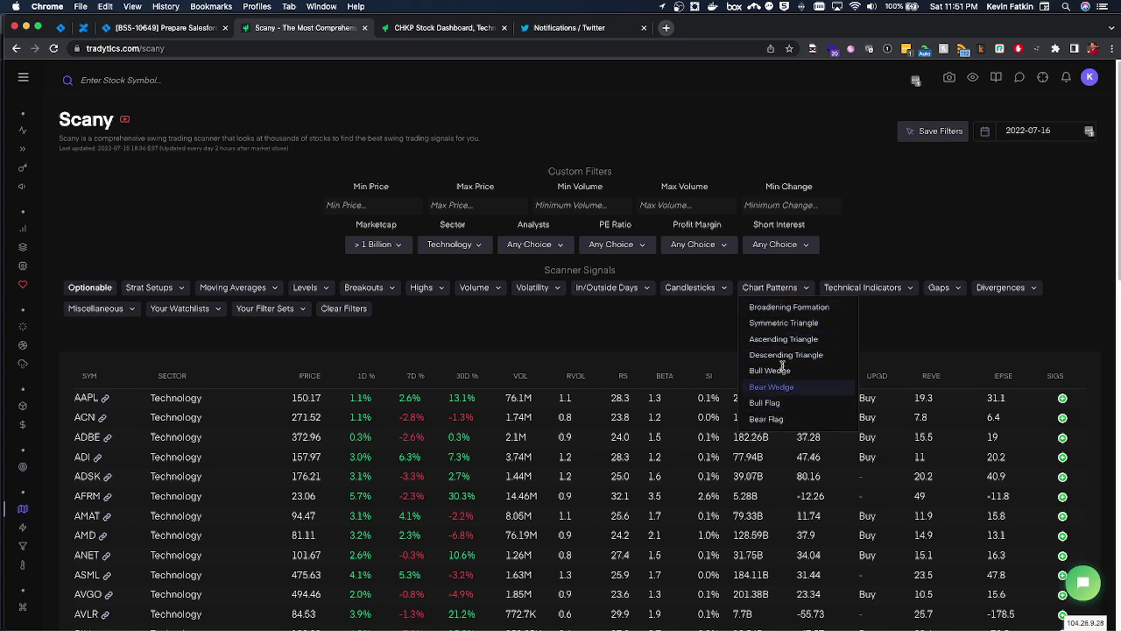
{"action": "left_click", "coordinate": [832, 287]}
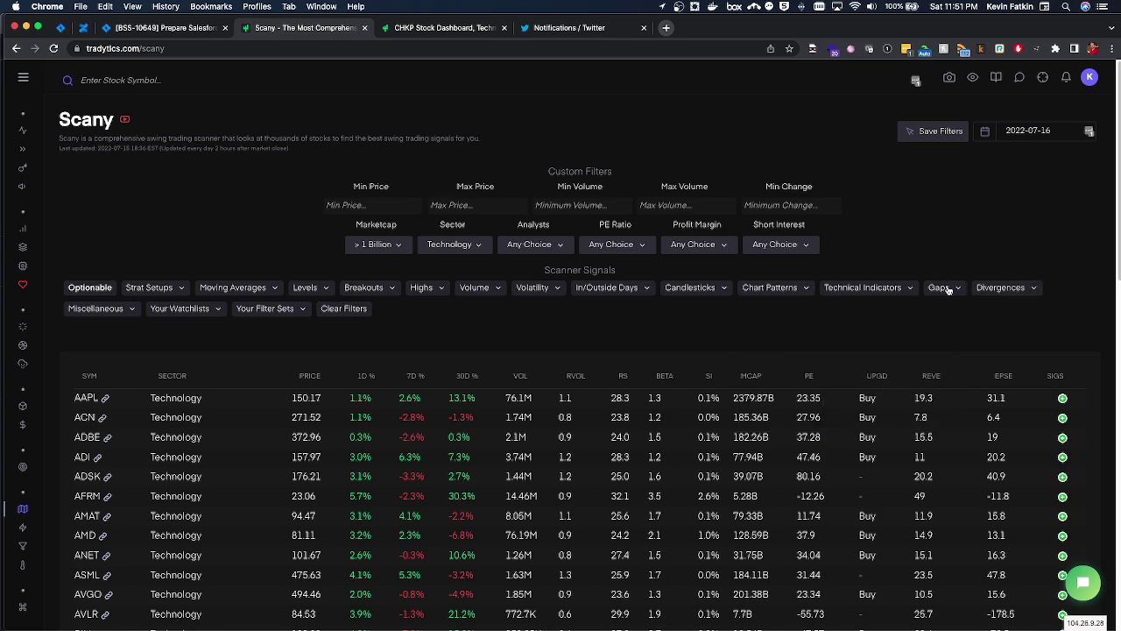
{"action": "mouse_move", "coordinate": [948, 289]}
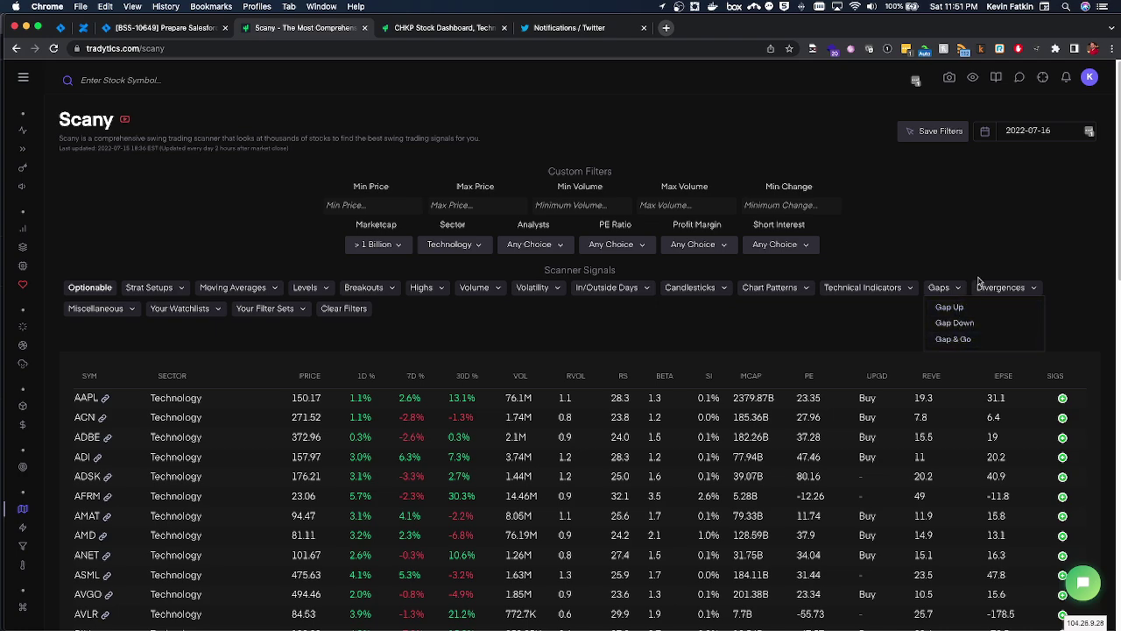
{"action": "mouse_move", "coordinate": [987, 287]}
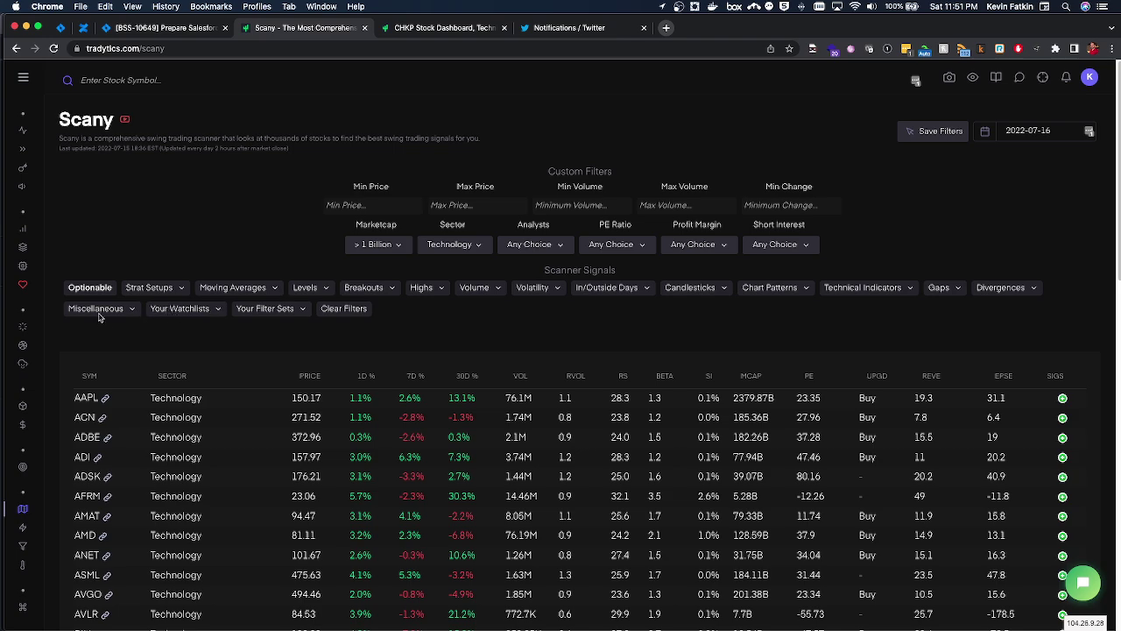
{"action": "mouse_move", "coordinate": [98, 313]}
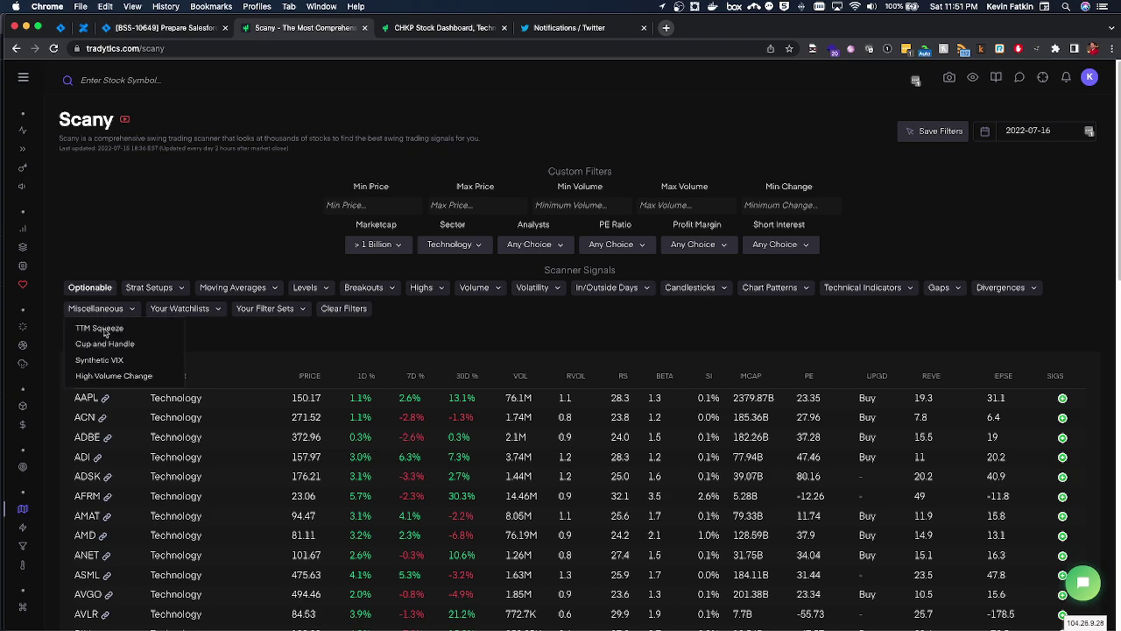
{"action": "left_click", "coordinate": [112, 375]}
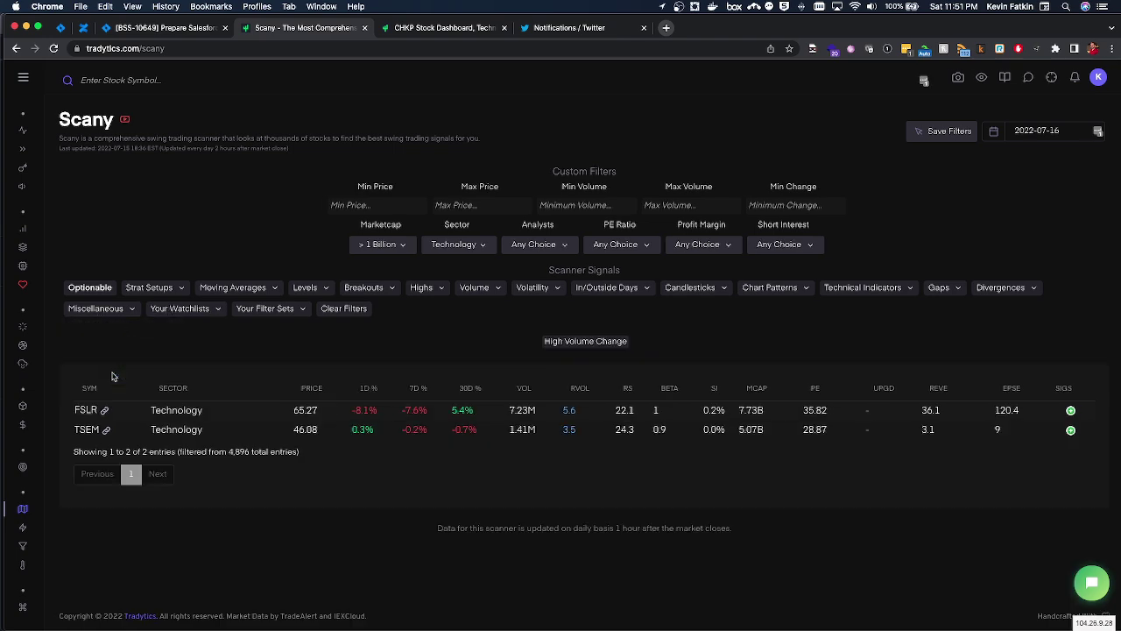
{"action": "mouse_move", "coordinate": [113, 315]}
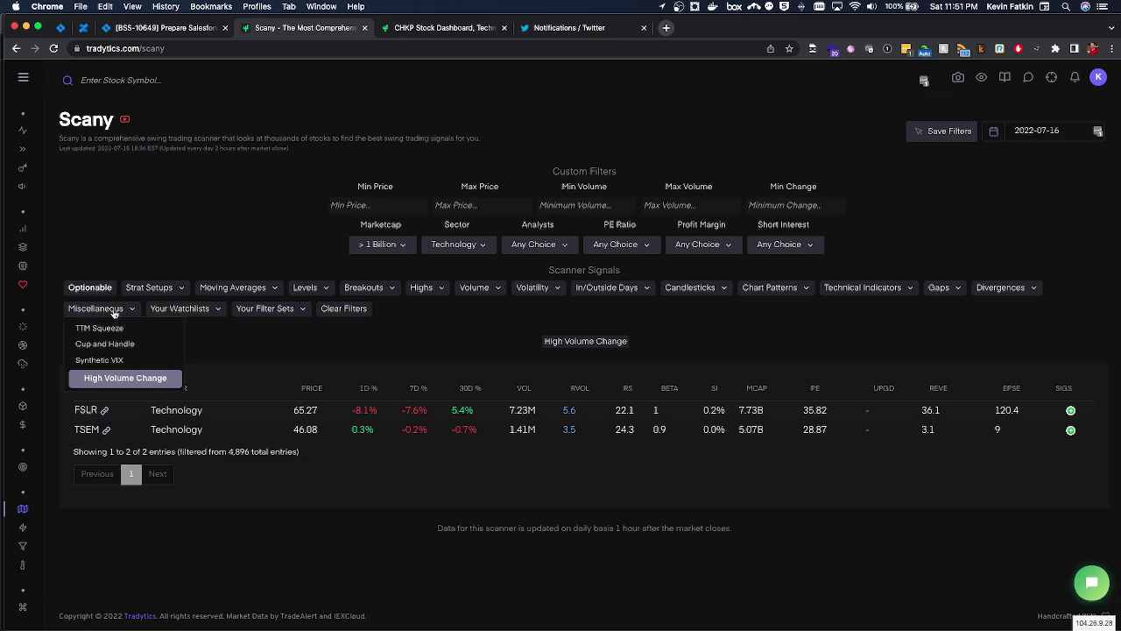
{"action": "left_click", "coordinate": [132, 375]}
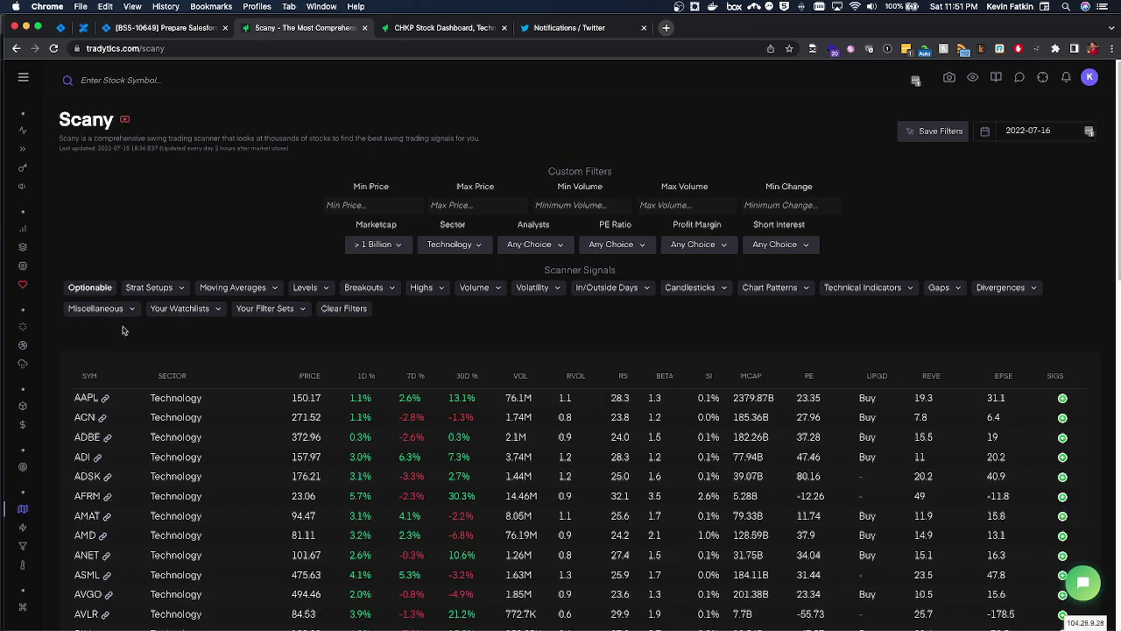
{"action": "left_click", "coordinate": [100, 328]}
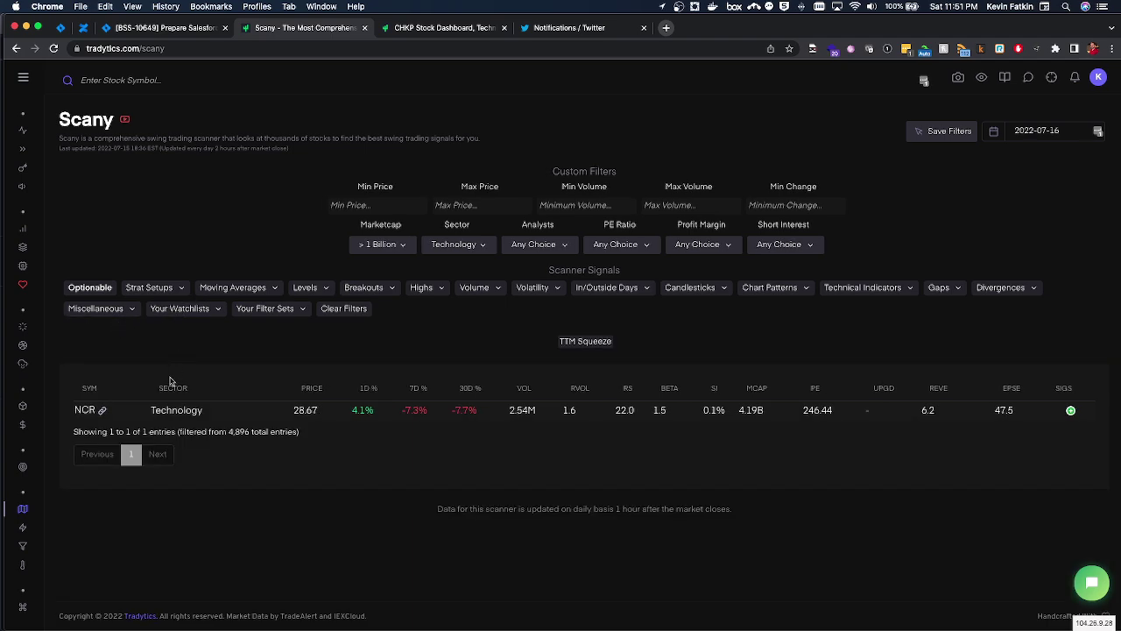
{"action": "left_click", "coordinate": [106, 310]}
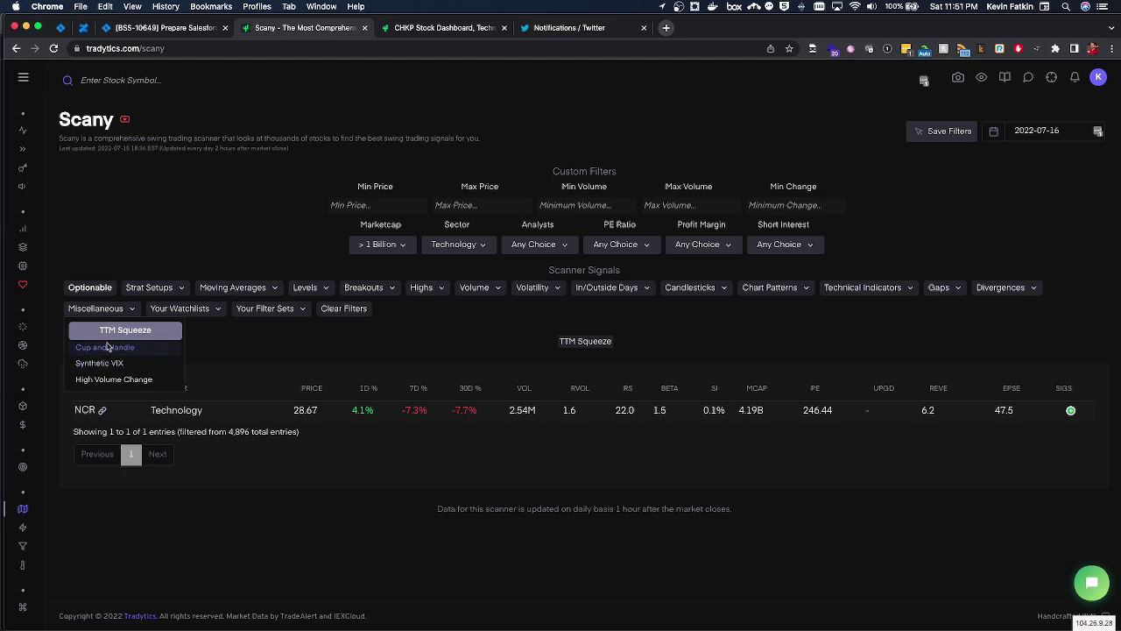
{"action": "left_click", "coordinate": [108, 347]}
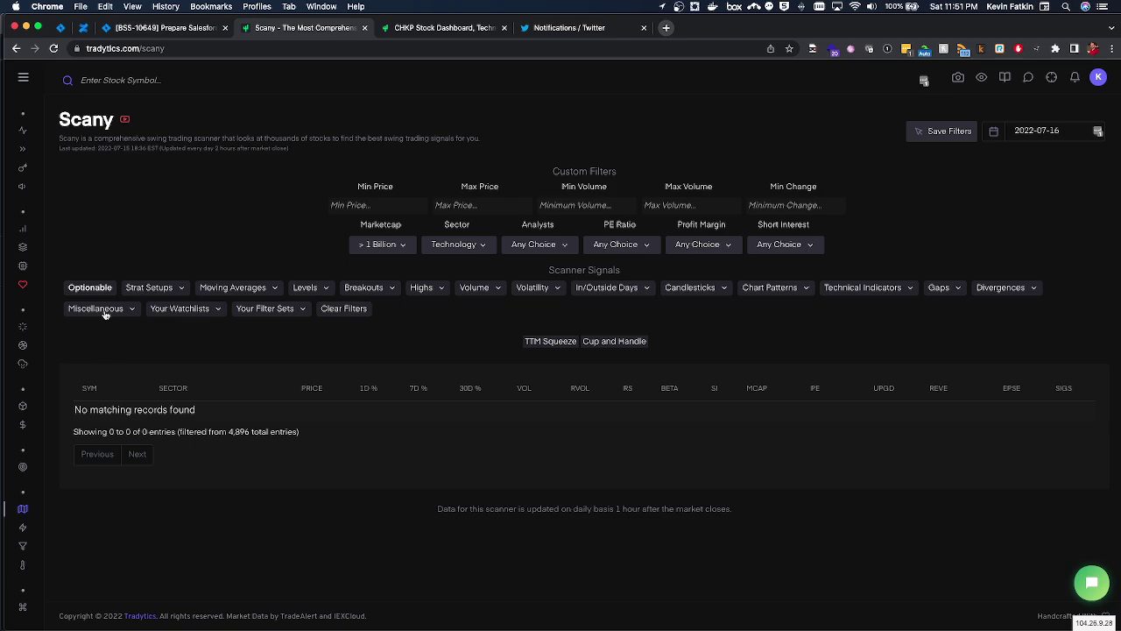
{"action": "left_click", "coordinate": [106, 312]}
{"action": "left_click", "coordinate": [113, 329]}
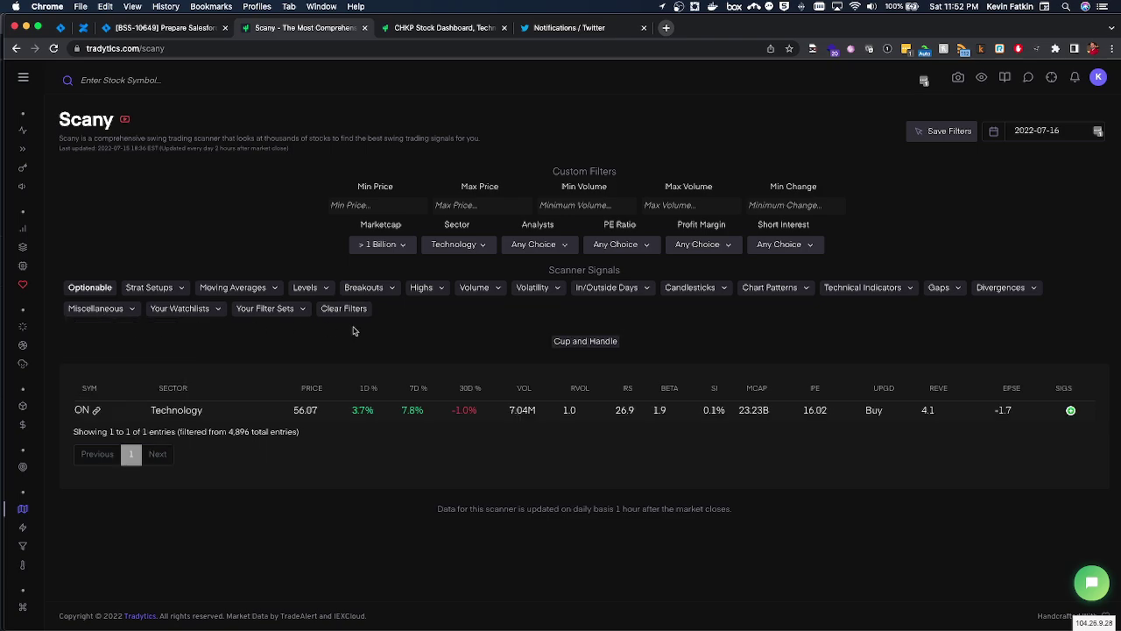
{"action": "left_click", "coordinate": [114, 312]}
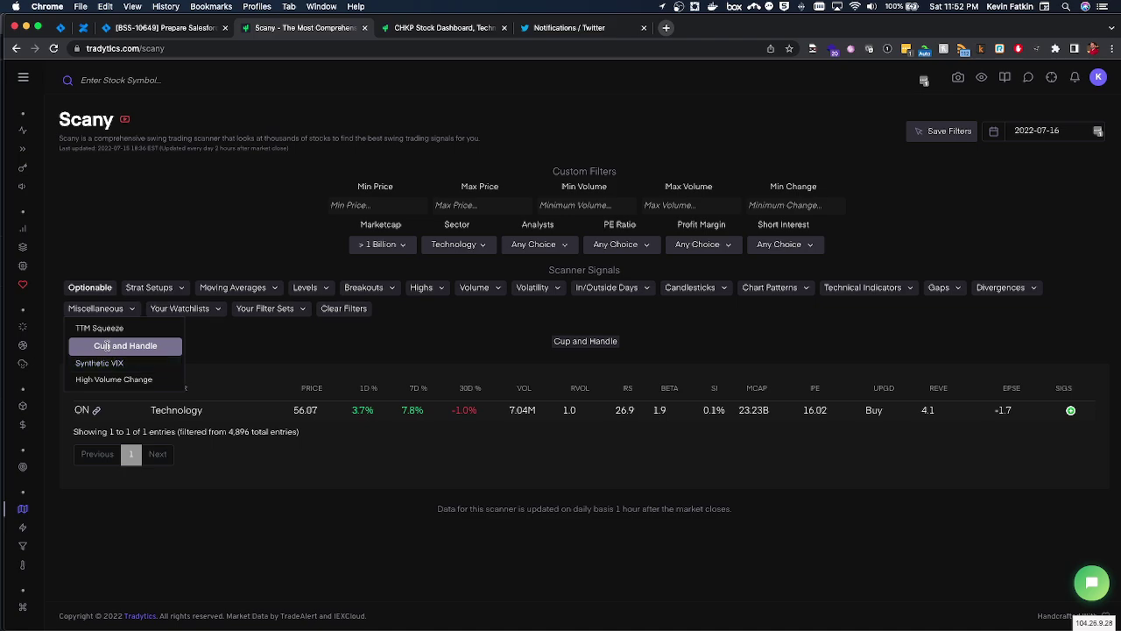
{"action": "left_click", "coordinate": [104, 346]}
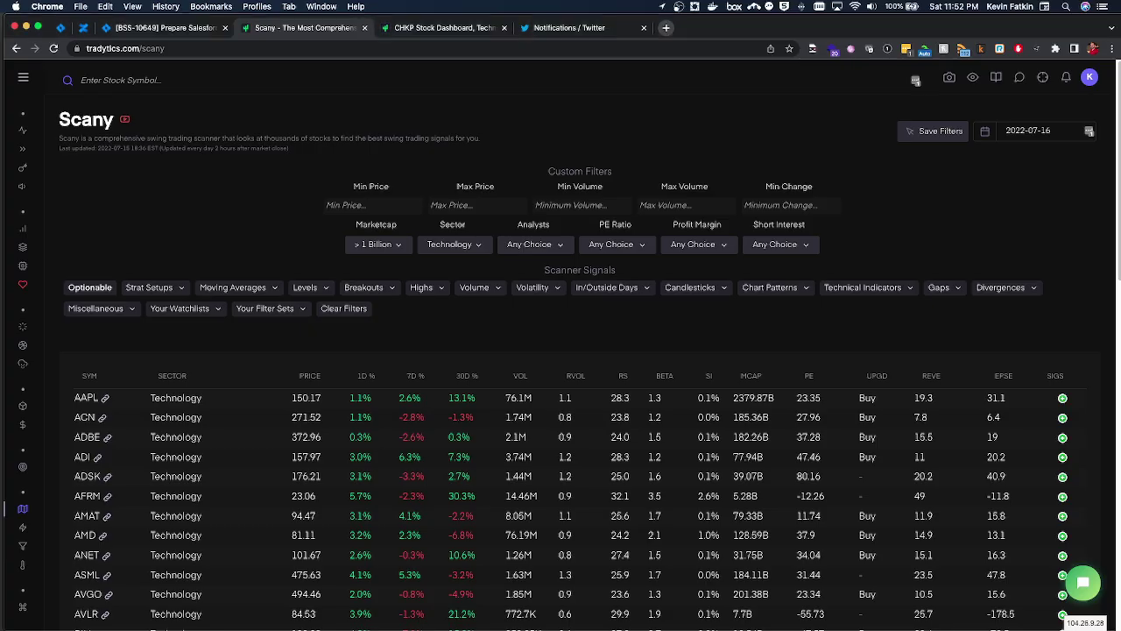
Step: Open the Flash intraday scanner from the Scanners sidebar
{"action": "mouse_move", "coordinate": [24, 485]}
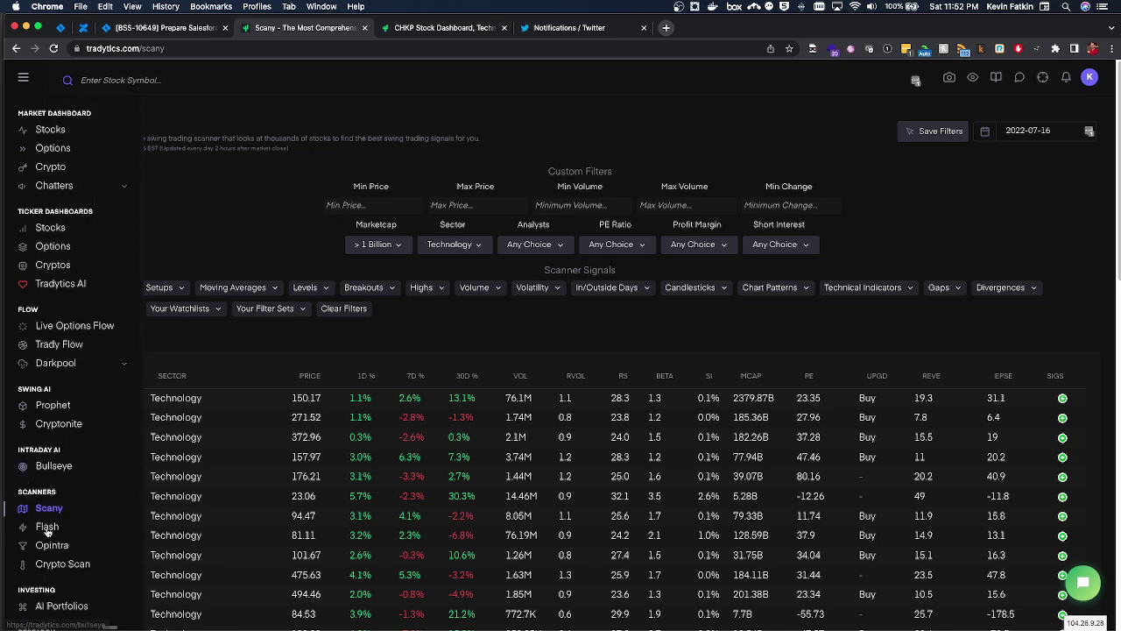
{"action": "left_click", "coordinate": [123, 494]}
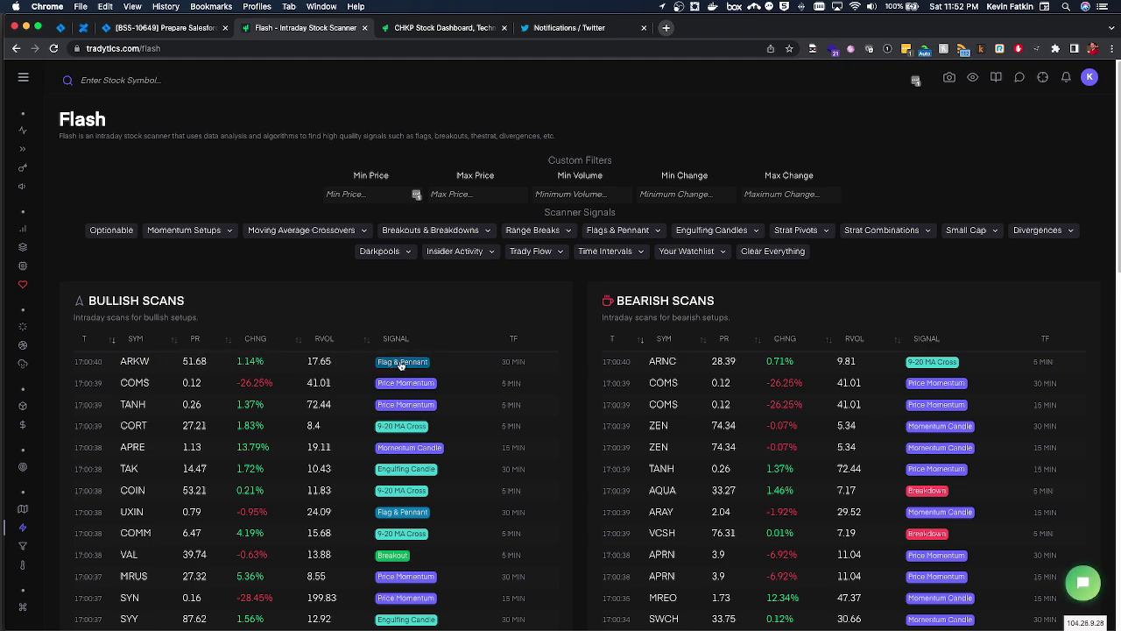
{"action": "left_click_drag", "start_coordinate": [501, 362], "coordinate": [563, 376]}
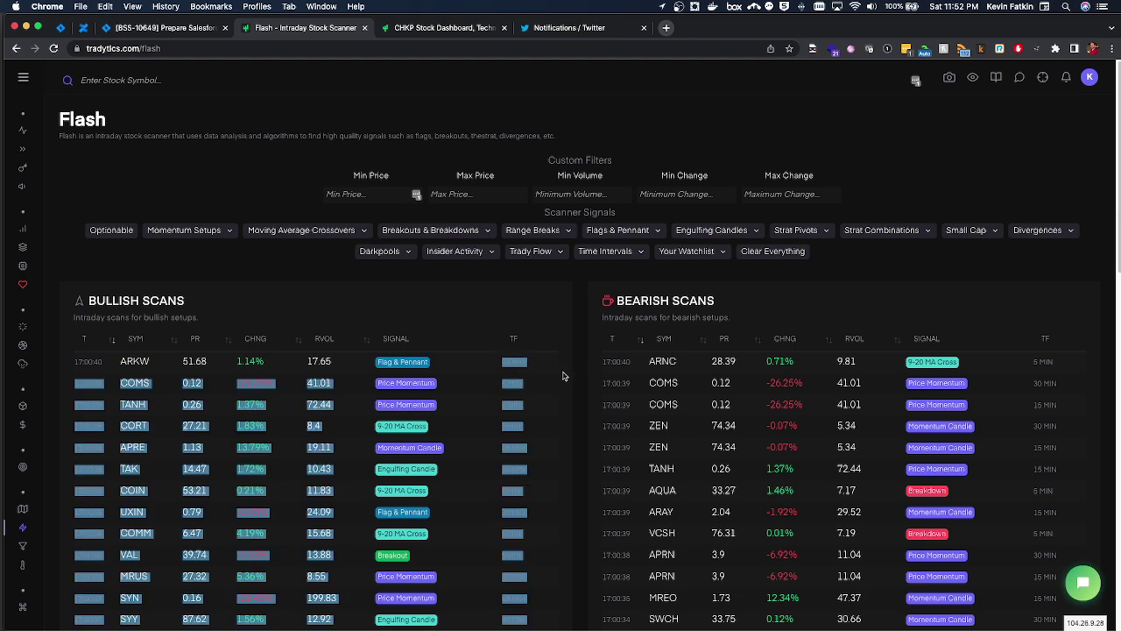
{"action": "left_click", "coordinate": [563, 375]}
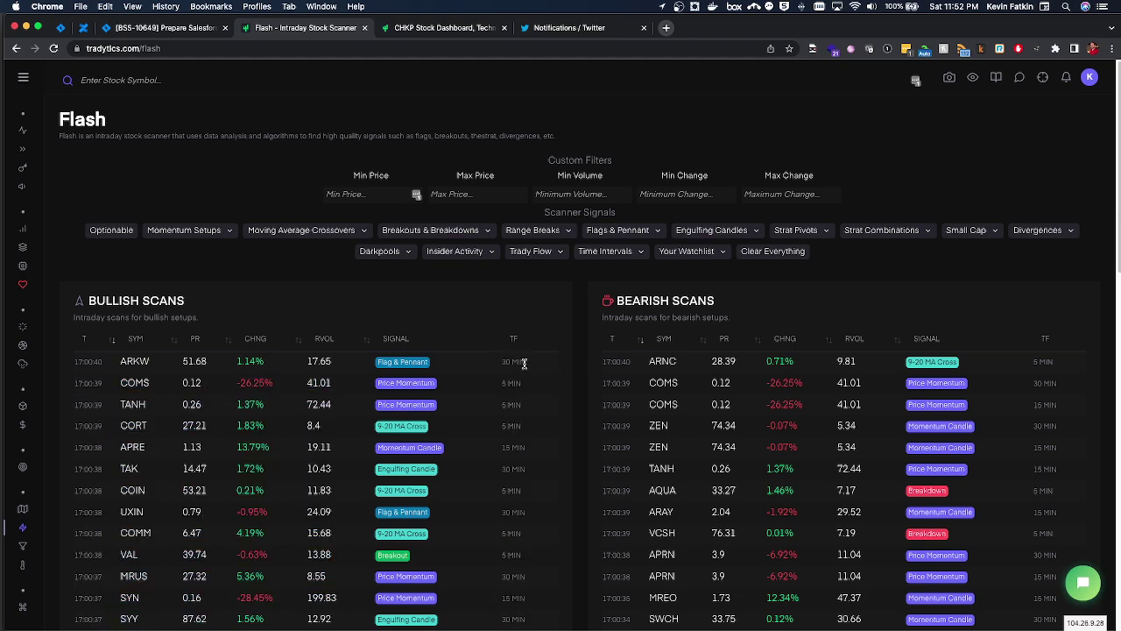
Step: Review the Flash tables, highlighting CORT's 5 MIN signal and TAK's 30 MIN signal
{"action": "mouse_move", "coordinate": [39, 510]}
{"action": "scroll", "coordinate": [503, 375], "scroll_direction": "down", "scroll_amount": 8}
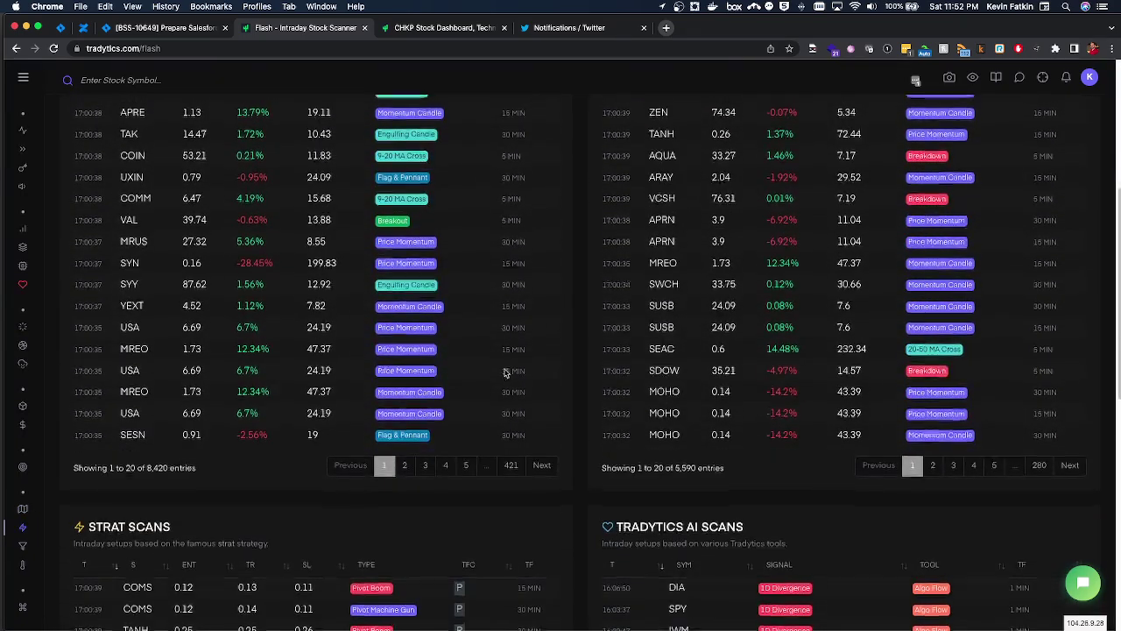
{"action": "scroll", "coordinate": [504, 375], "scroll_direction": "up", "scroll_amount": 7}
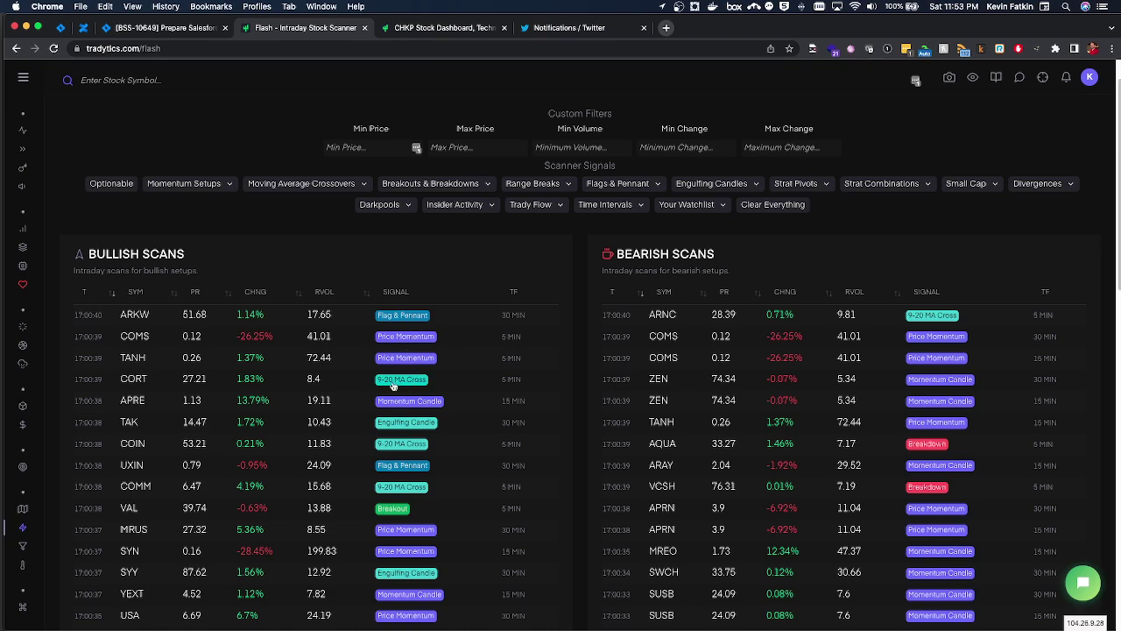
{"action": "left_click_drag", "start_coordinate": [521, 385], "coordinate": [496, 388]}
{"action": "left_click_drag", "start_coordinate": [527, 423], "coordinate": [494, 424]}
{"action": "left_click_drag", "start_coordinate": [149, 425], "coordinate": [119, 422]}
{"action": "left_click_drag", "start_coordinate": [182, 446], "coordinate": [310, 445]}
{"action": "left_click", "coordinate": [310, 444]}
{"action": "scroll", "coordinate": [429, 473], "scroll_direction": "down", "scroll_amount": 4}
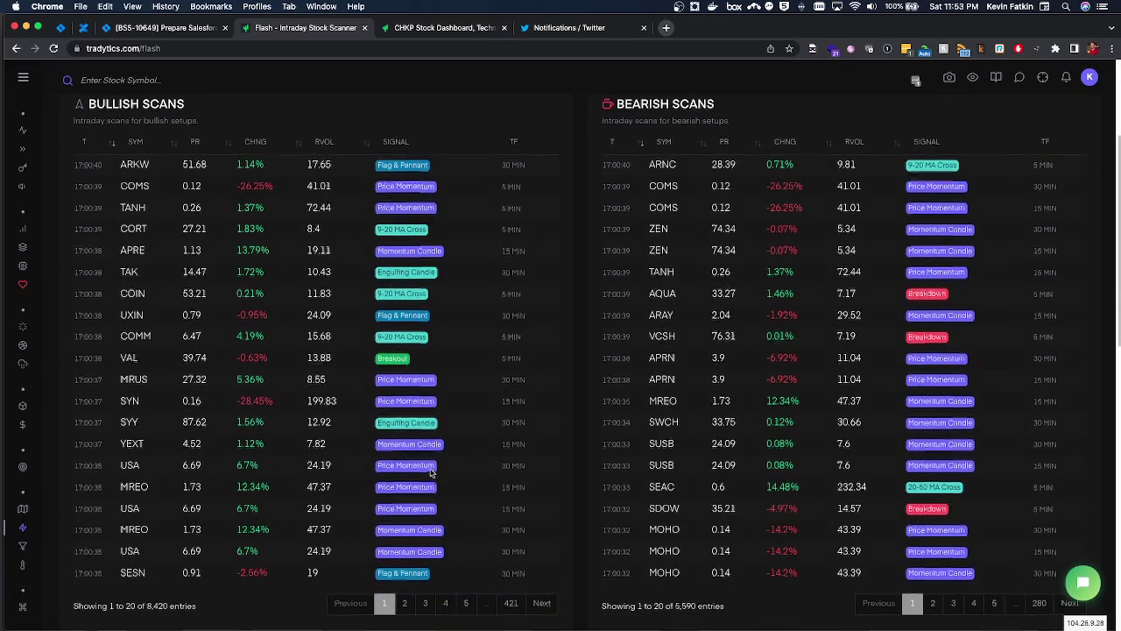
{"action": "scroll", "coordinate": [350, 482], "scroll_direction": "up", "scroll_amount": 5}
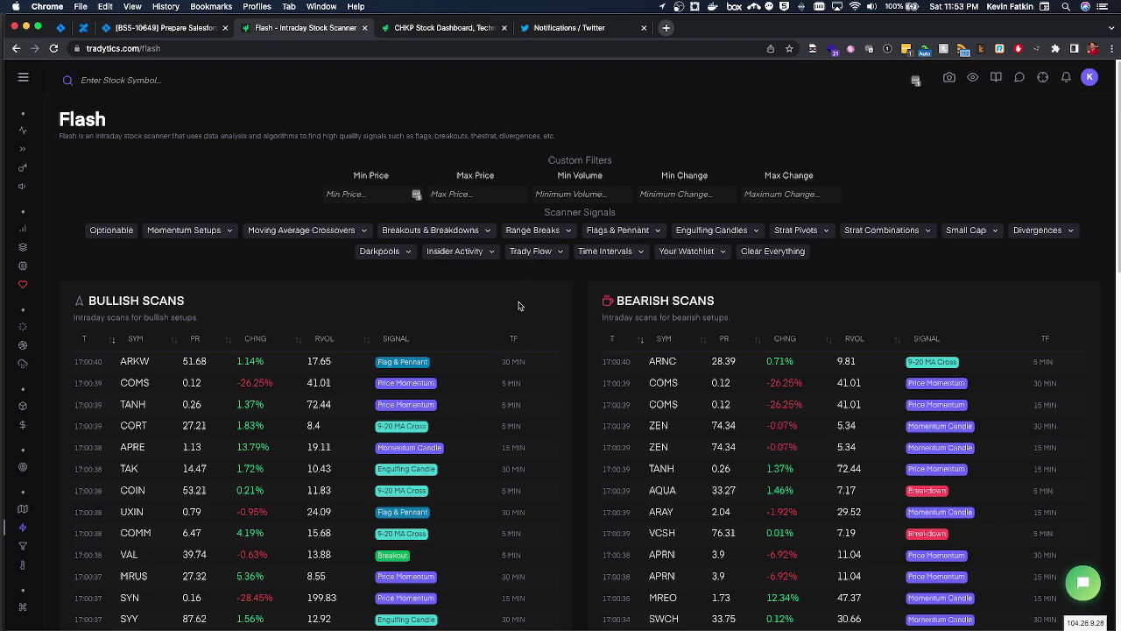
{"action": "mouse_move", "coordinate": [44, 168]}
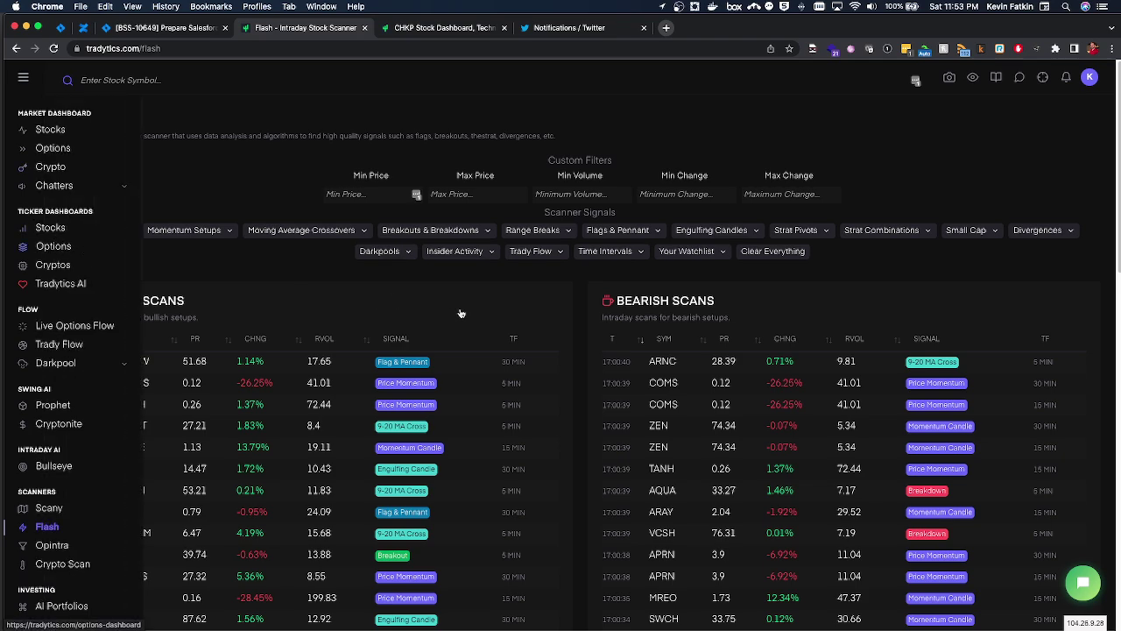
{"action": "left_click", "coordinate": [543, 255]}
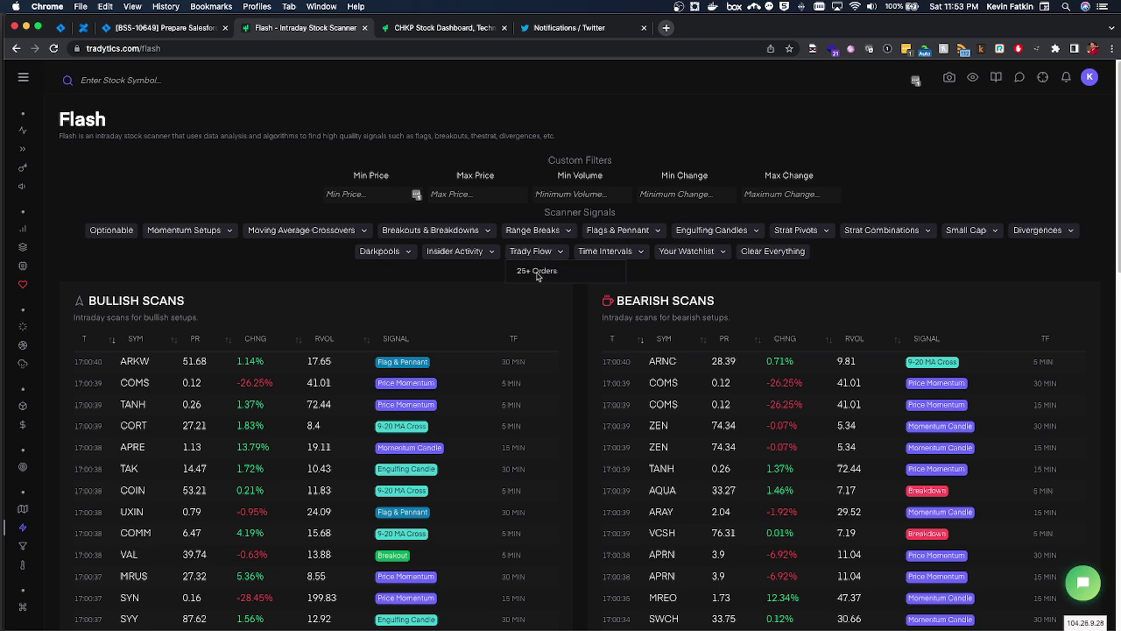
{"action": "left_click", "coordinate": [383, 254]}
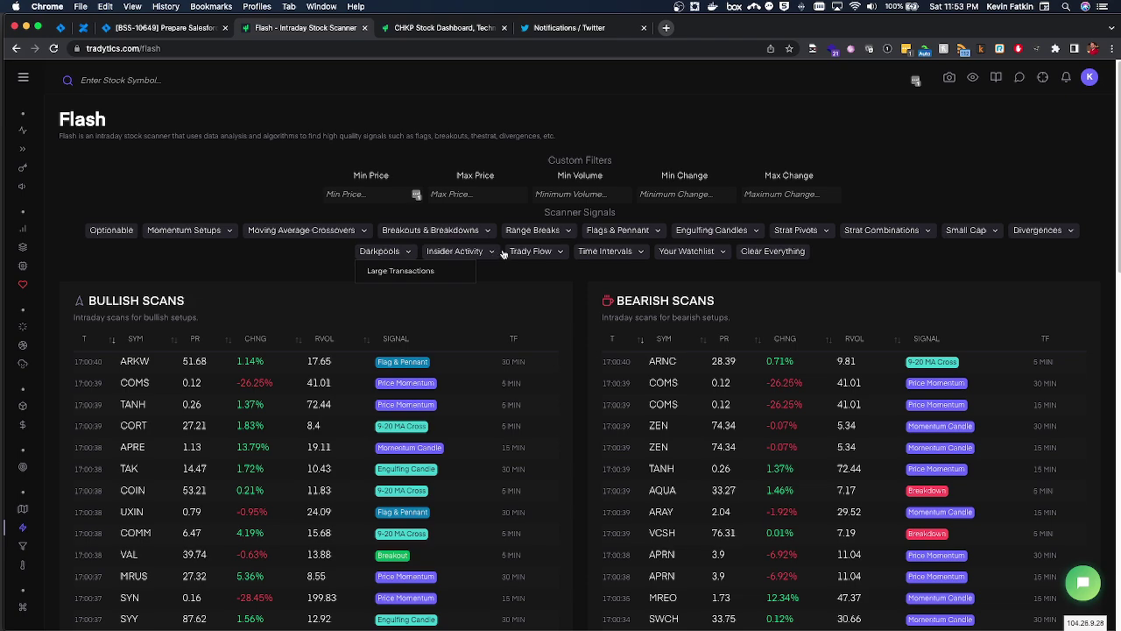
{"action": "left_click", "coordinate": [530, 252]}
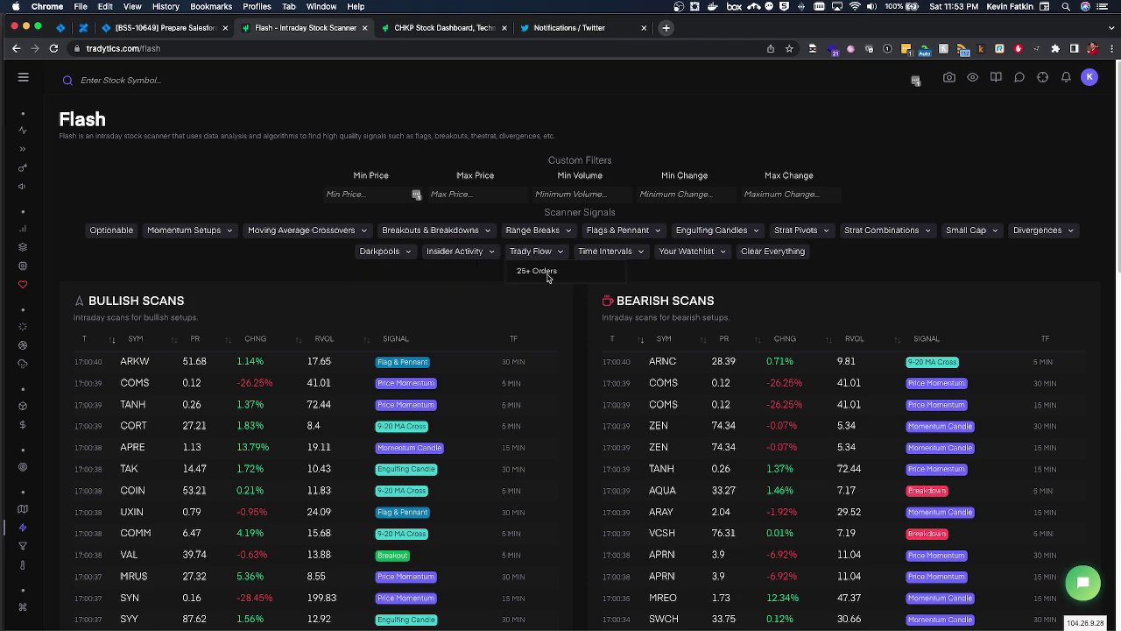
{"action": "left_click", "coordinate": [997, 230]}
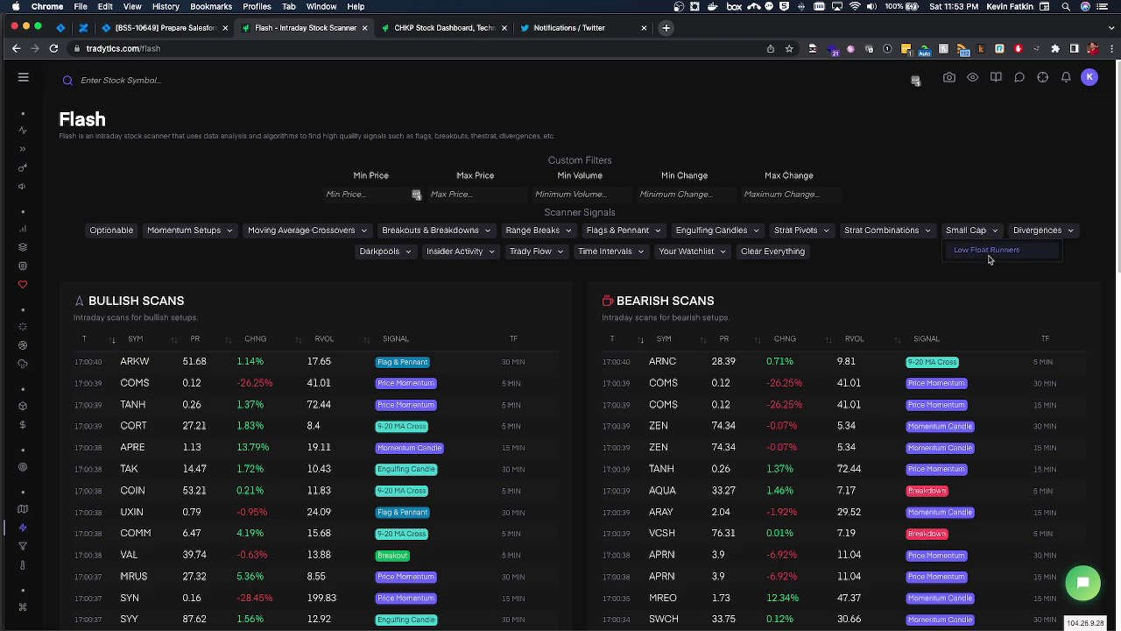
{"action": "left_click", "coordinate": [922, 254]}
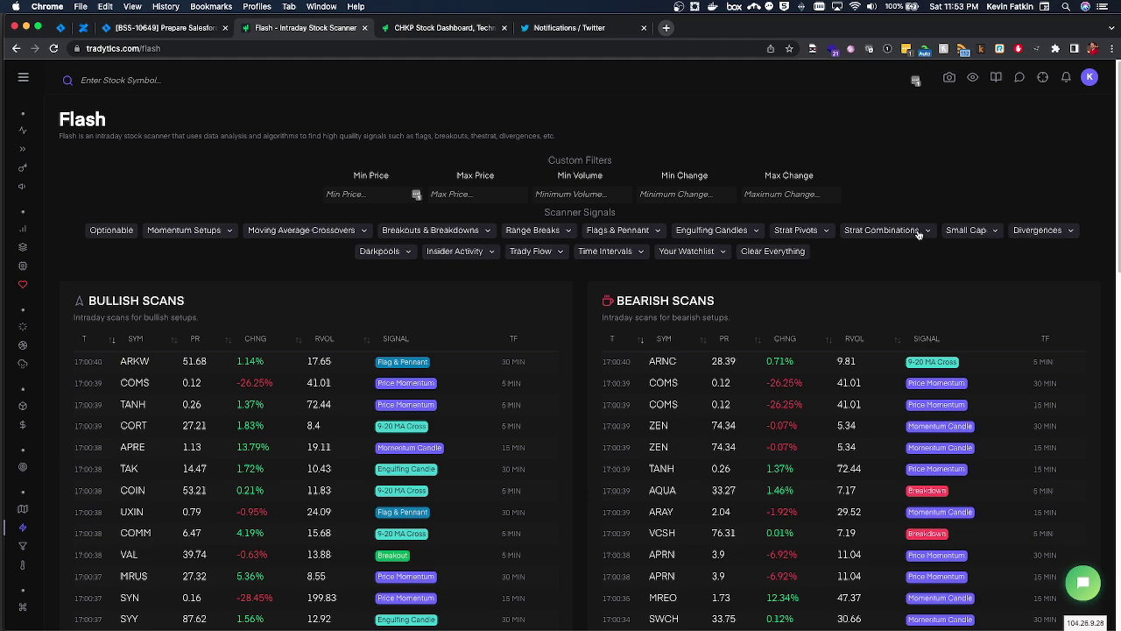
{"action": "left_click", "coordinate": [864, 232]}
{"action": "mouse_move", "coordinate": [35, 411]}
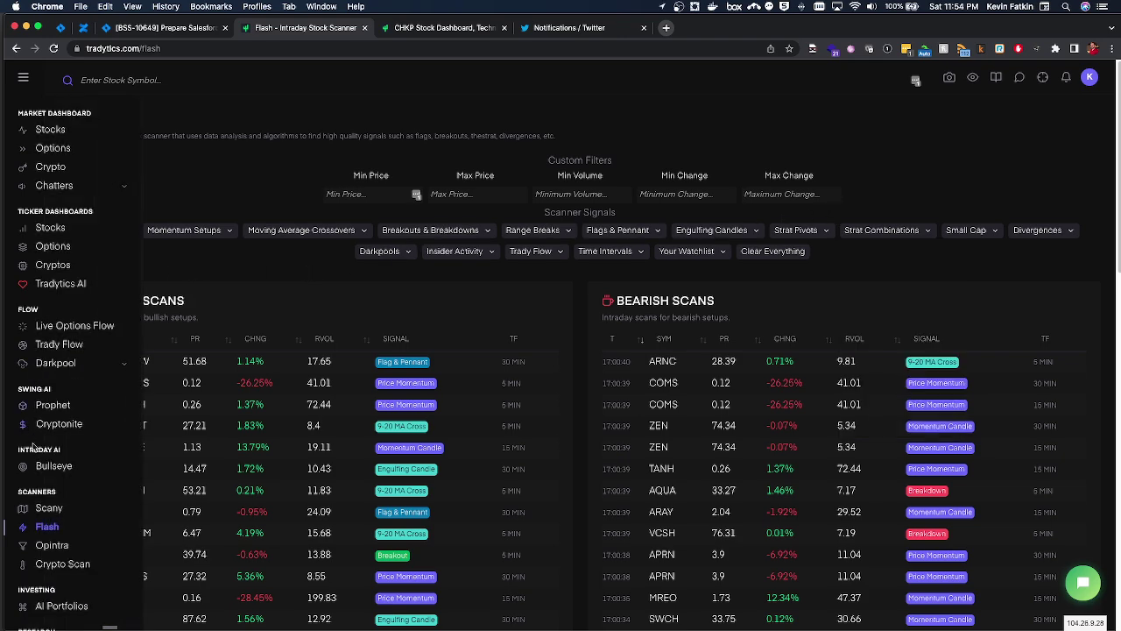
{"action": "scroll", "coordinate": [503, 364], "scroll_direction": "down", "scroll_amount": 3}
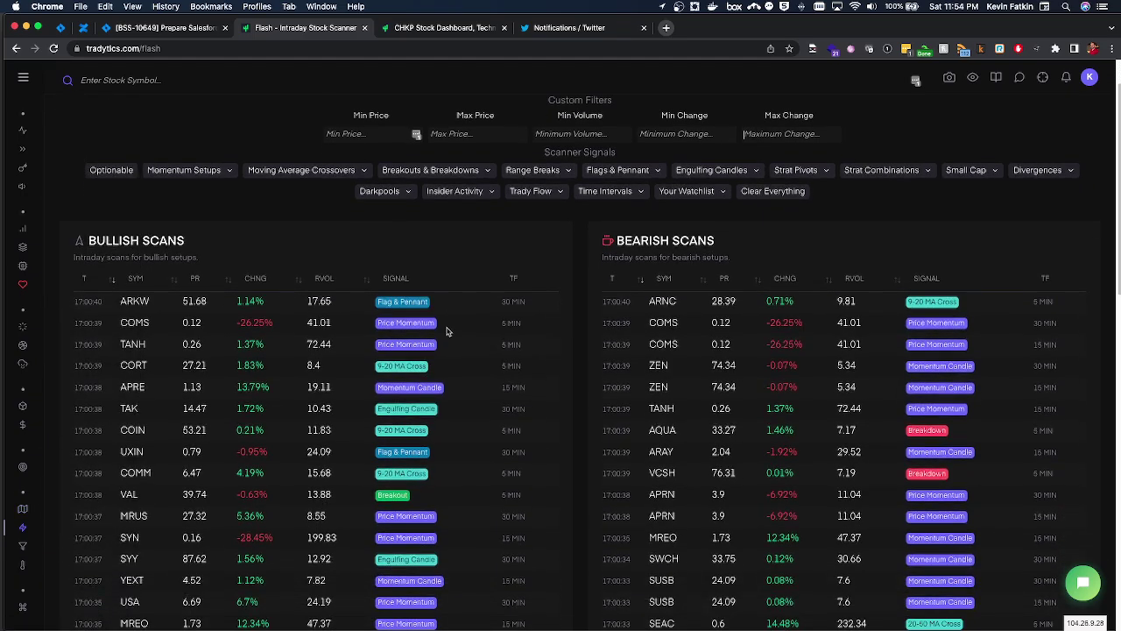
{"action": "scroll", "coordinate": [526, 289], "scroll_direction": "down", "scroll_amount": 10}
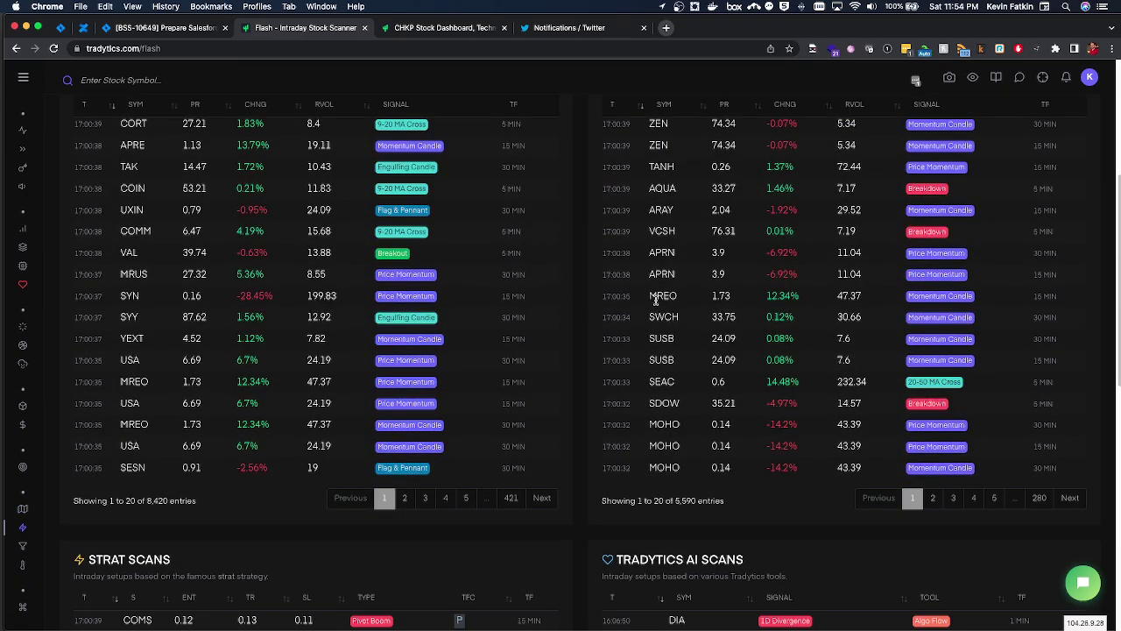
{"action": "scroll", "coordinate": [526, 306], "scroll_direction": "down", "scroll_amount": 2}
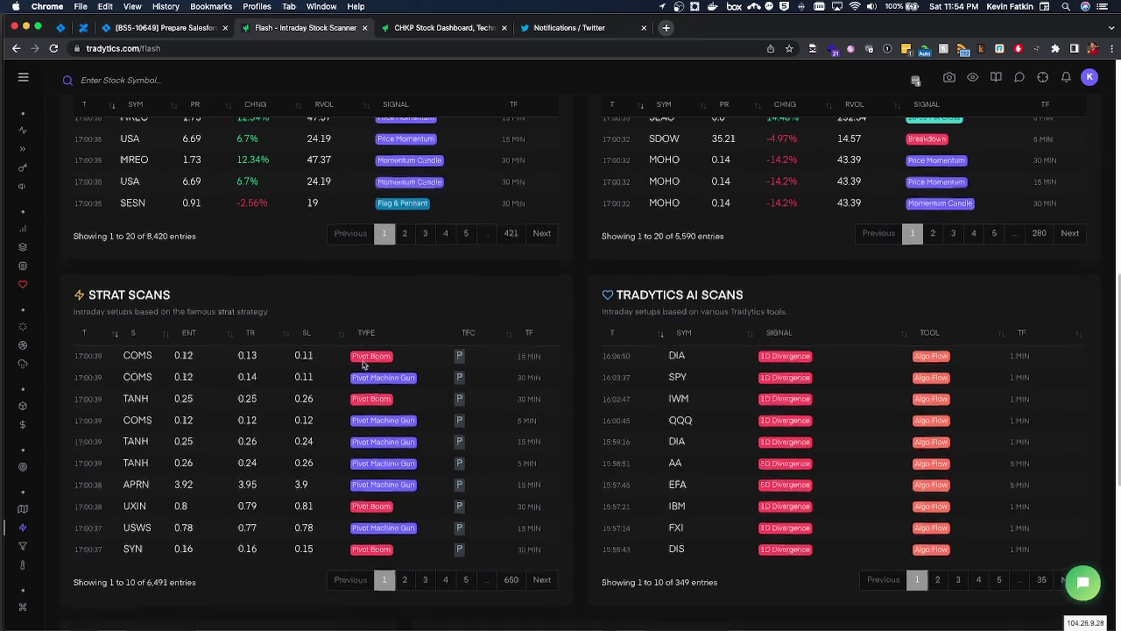
{"action": "scroll", "coordinate": [491, 385], "scroll_direction": "down", "scroll_amount": 5}
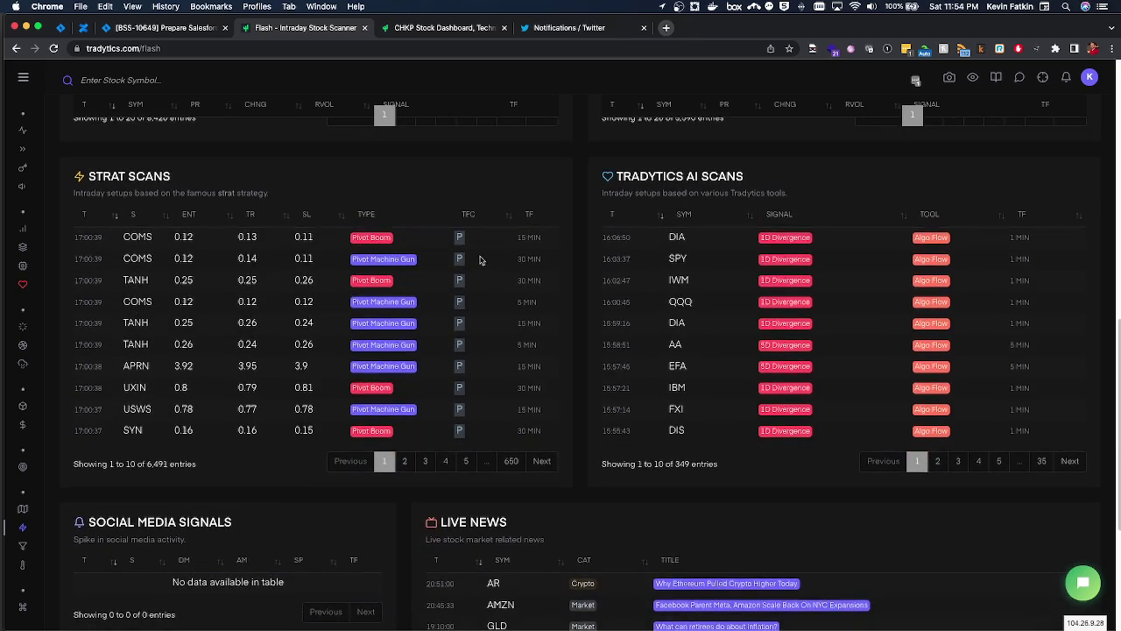
{"action": "scroll", "coordinate": [486, 270], "scroll_direction": "down", "scroll_amount": 5}
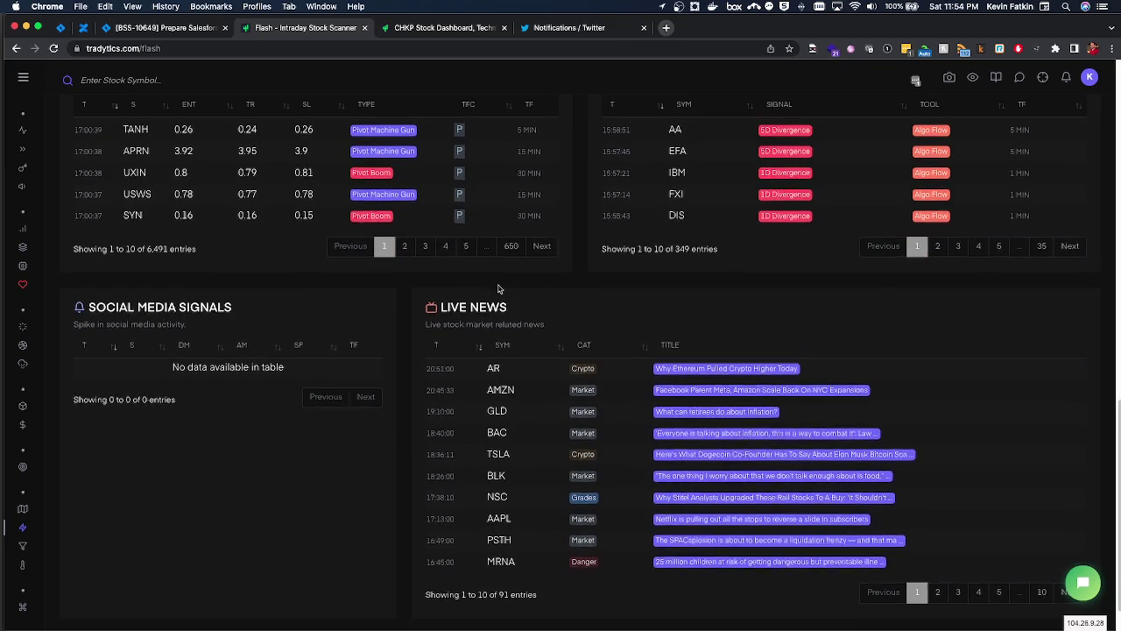
{"action": "scroll", "coordinate": [501, 284], "scroll_direction": "up", "scroll_amount": 5}
{"action": "scroll", "coordinate": [501, 284], "scroll_direction": "up", "scroll_amount": 15}
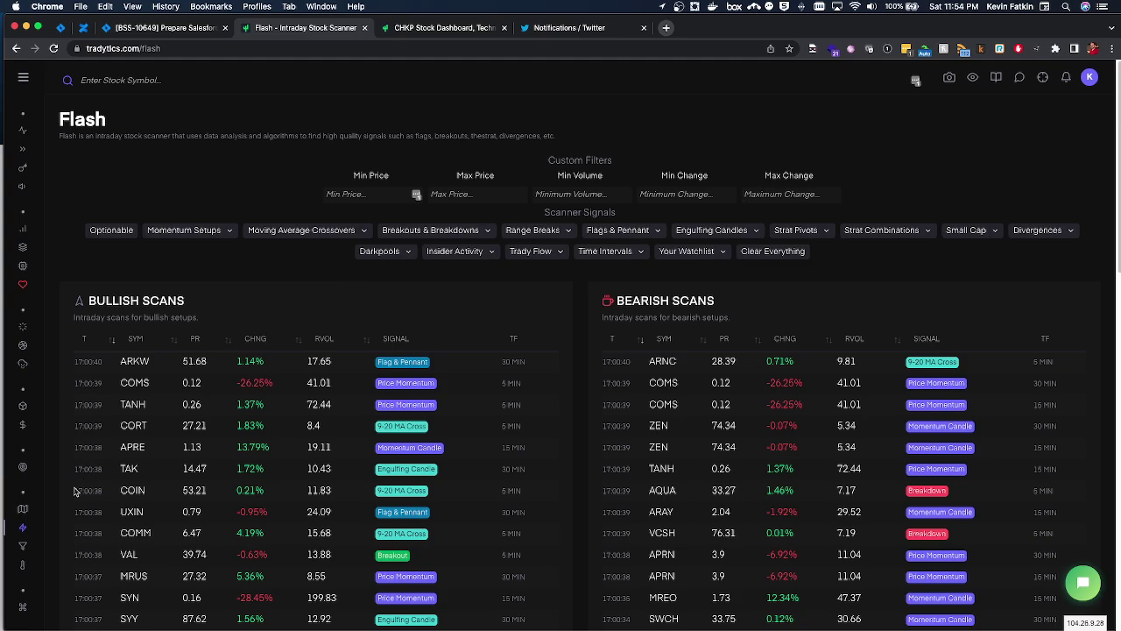
Step: Open the Opintra options scanner and scroll through its contract tables
{"action": "left_click", "coordinate": [43, 545]}
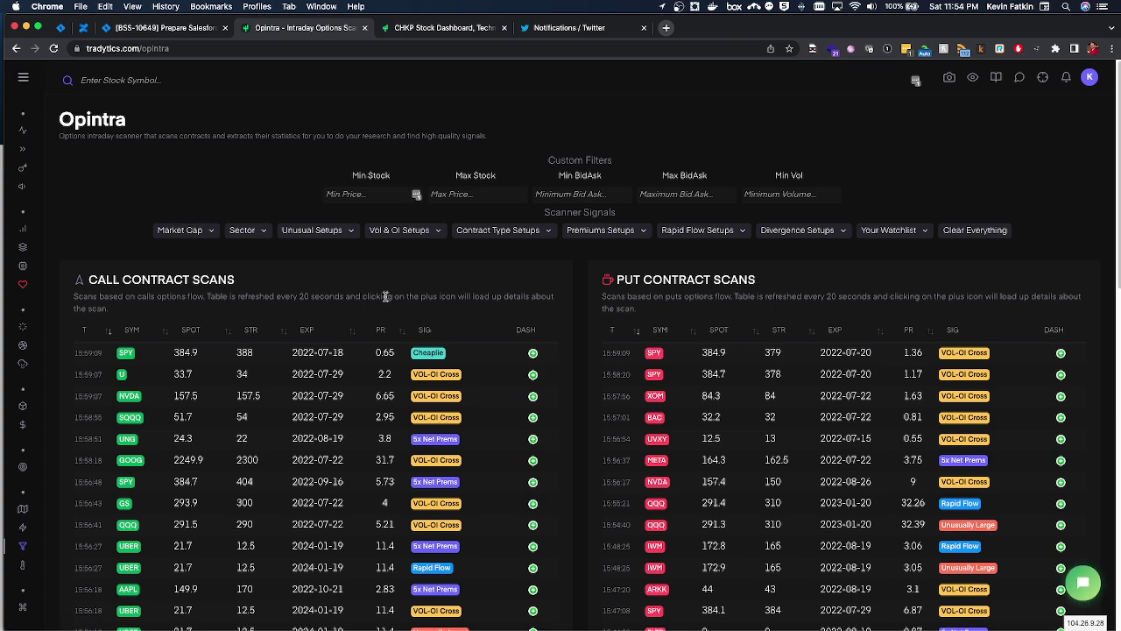
{"action": "scroll", "coordinate": [468, 276], "scroll_direction": "down", "scroll_amount": 2}
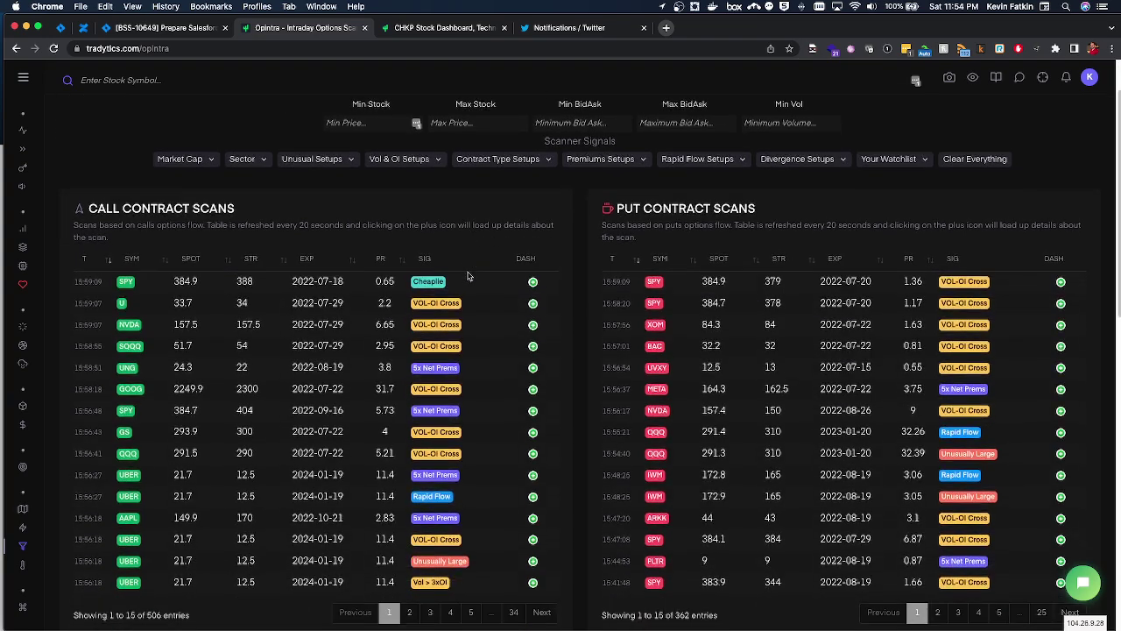
{"action": "scroll", "coordinate": [469, 276], "scroll_direction": "down", "scroll_amount": 1}
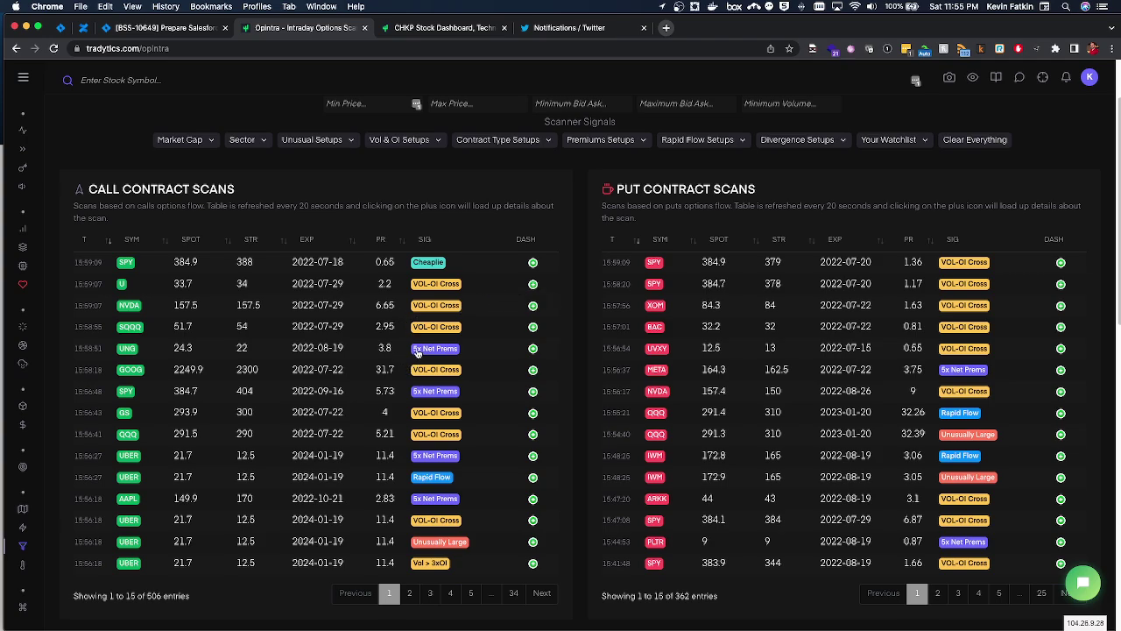
{"action": "scroll", "coordinate": [455, 338], "scroll_direction": "up", "scroll_amount": 3}
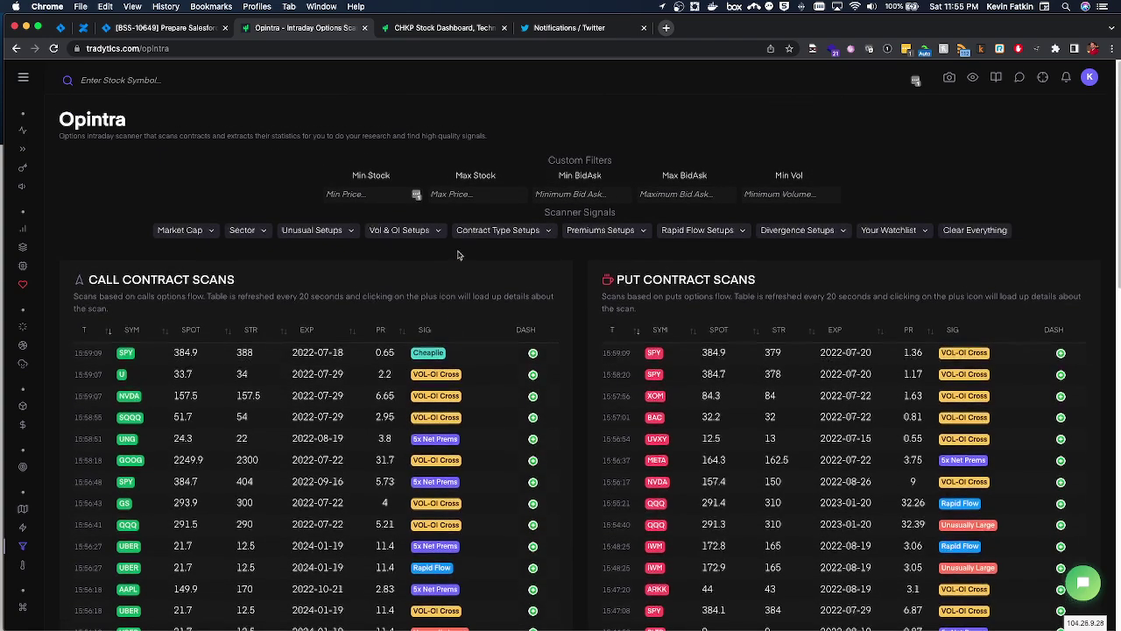
Step: Filter the call and put tables to Unusually Large Contract under Unusual Setups
{"action": "left_click", "coordinate": [499, 233]}
{"action": "left_click", "coordinate": [492, 280]}
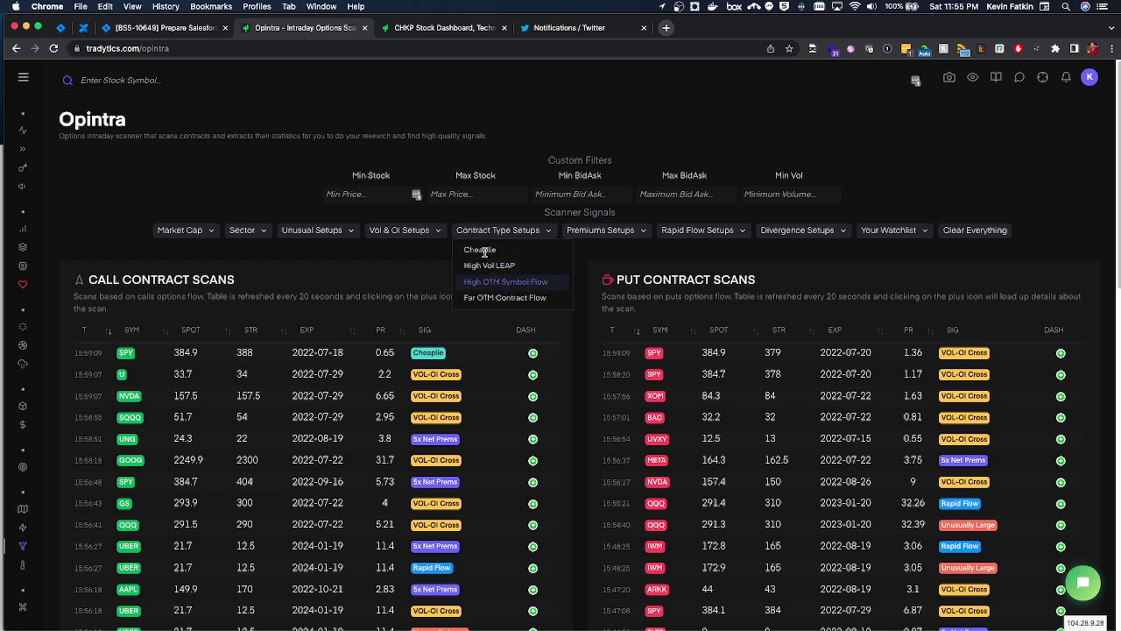
{"action": "left_click", "coordinate": [334, 240]}
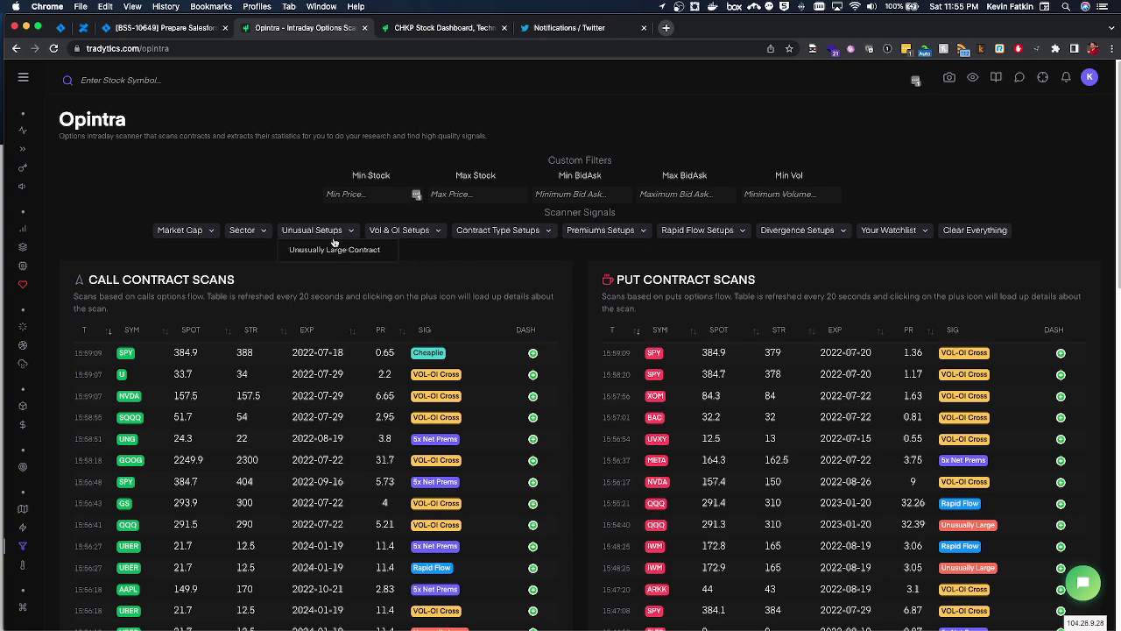
{"action": "left_click", "coordinate": [334, 251]}
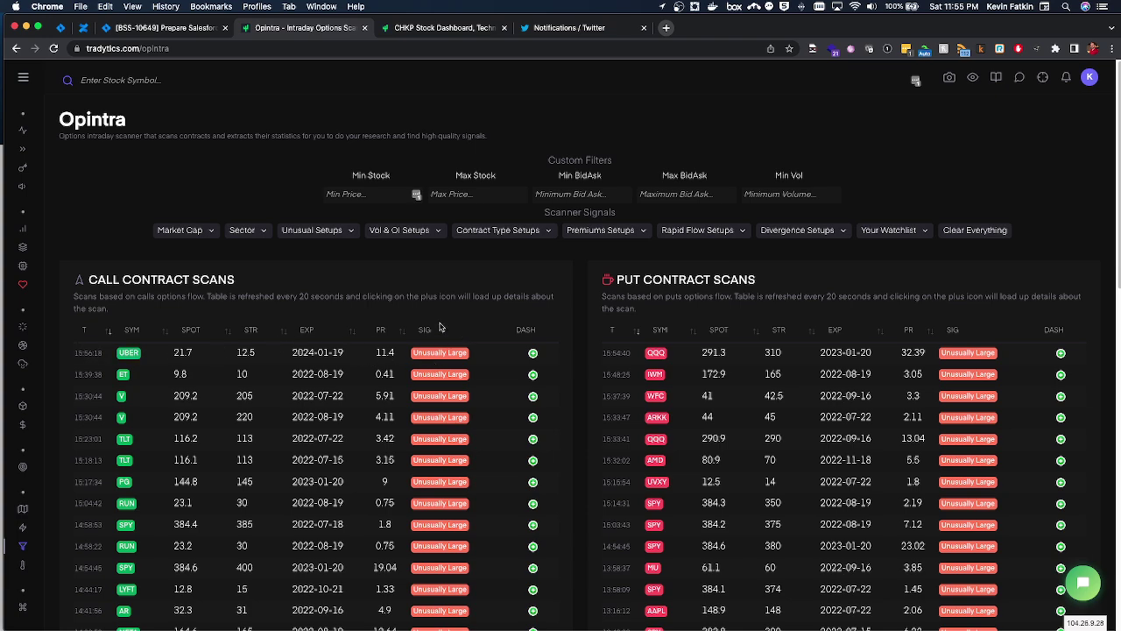
Step: Expand the UBER Unusually Large call row to show its details
{"action": "left_click_drag", "start_coordinate": [168, 279], "coordinate": [317, 279]}
{"action": "left_click", "coordinate": [631, 293]}
{"action": "left_click", "coordinate": [531, 354]}
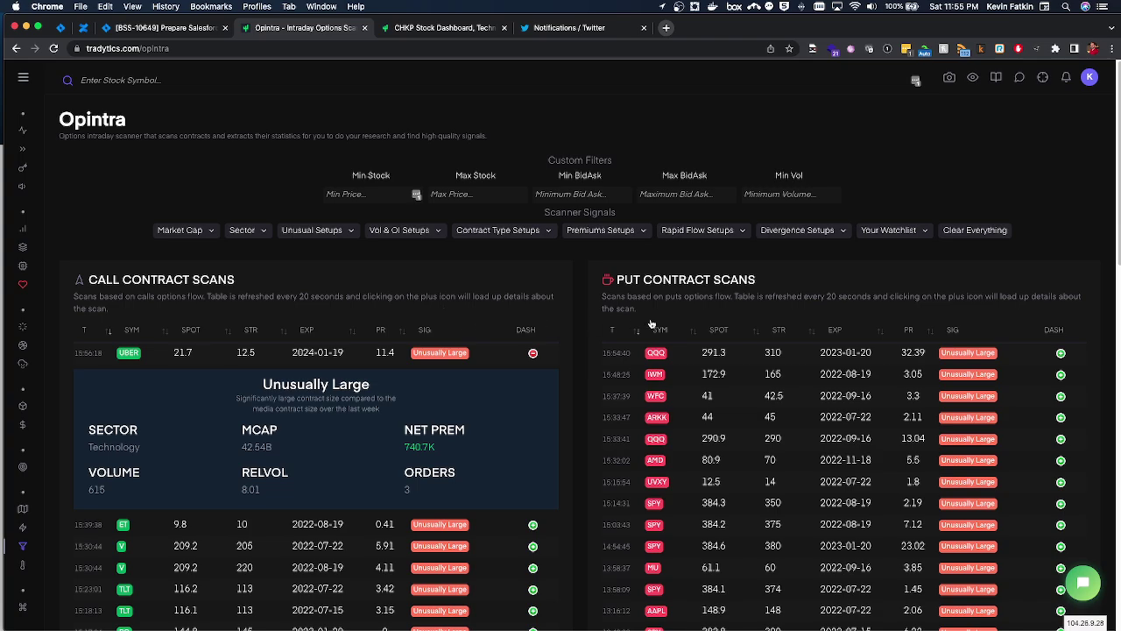
{"action": "scroll", "coordinate": [652, 324], "scroll_direction": "down", "scroll_amount": 1}
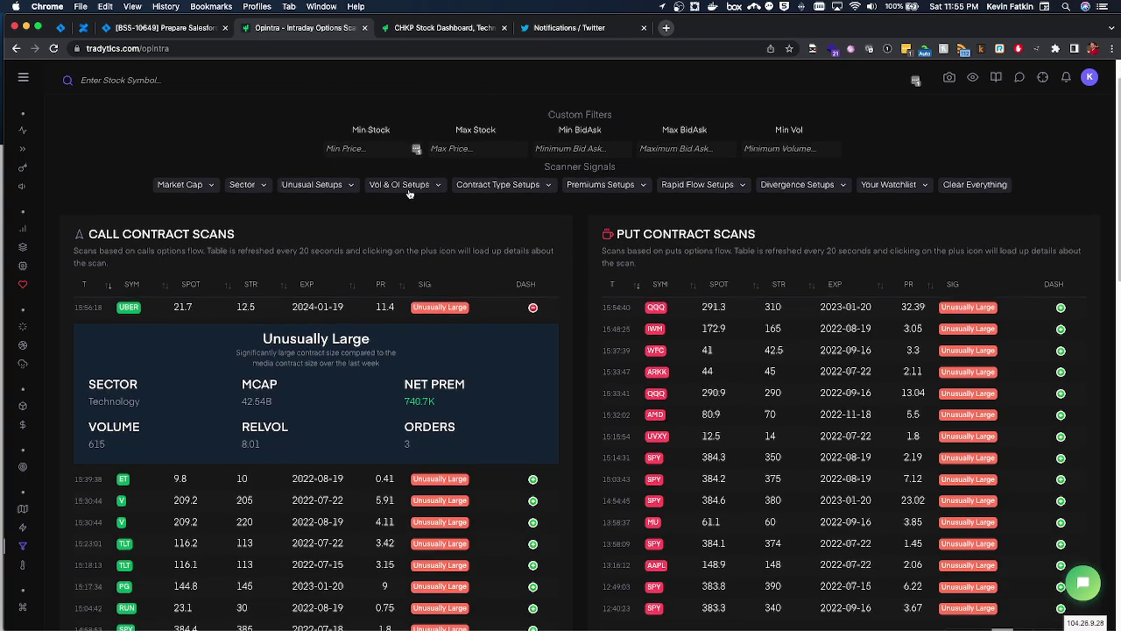
Step: Toggle the 5x Symbol Flow Volume filter in Vol & OI Setups
{"action": "left_click", "coordinate": [409, 192]}
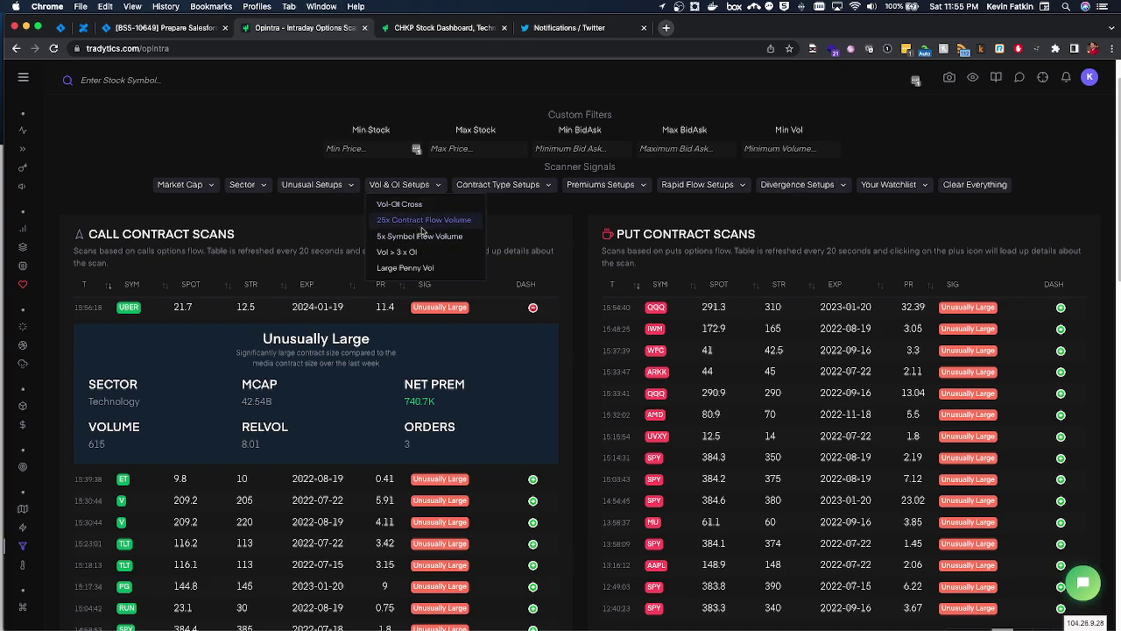
{"action": "left_click", "coordinate": [426, 237]}
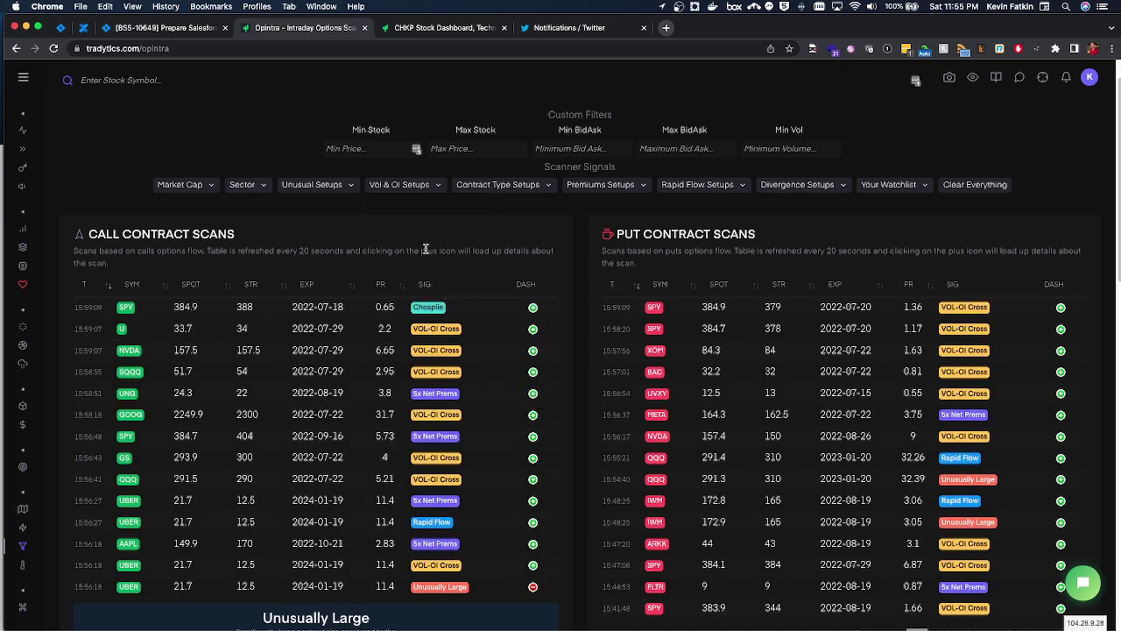
{"action": "left_click", "coordinate": [411, 184]}
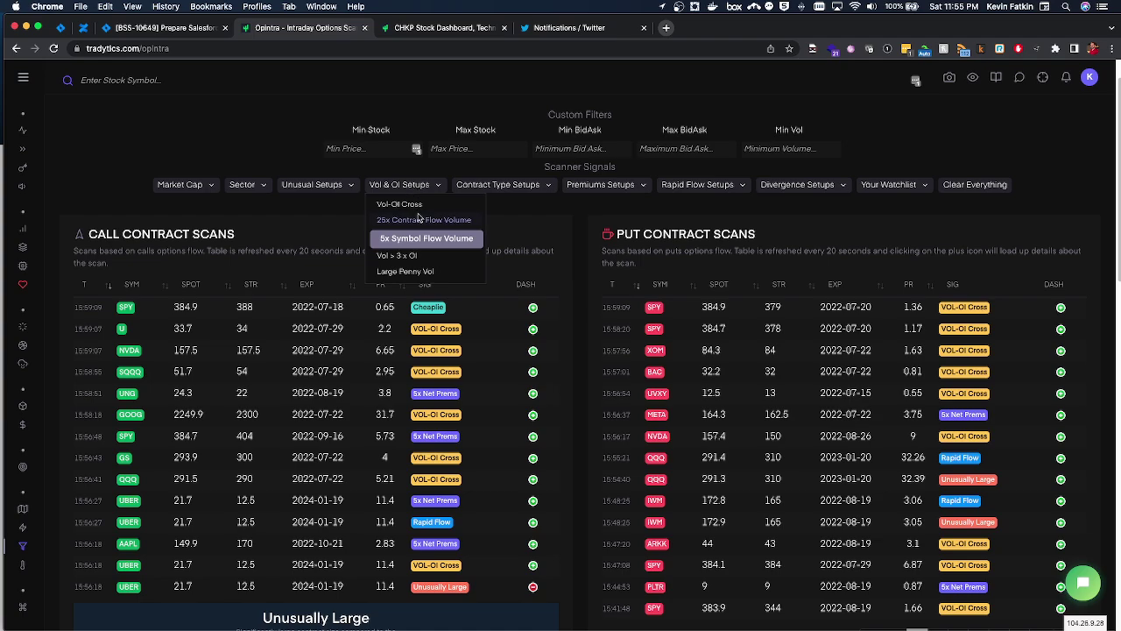
{"action": "left_click", "coordinate": [421, 223]}
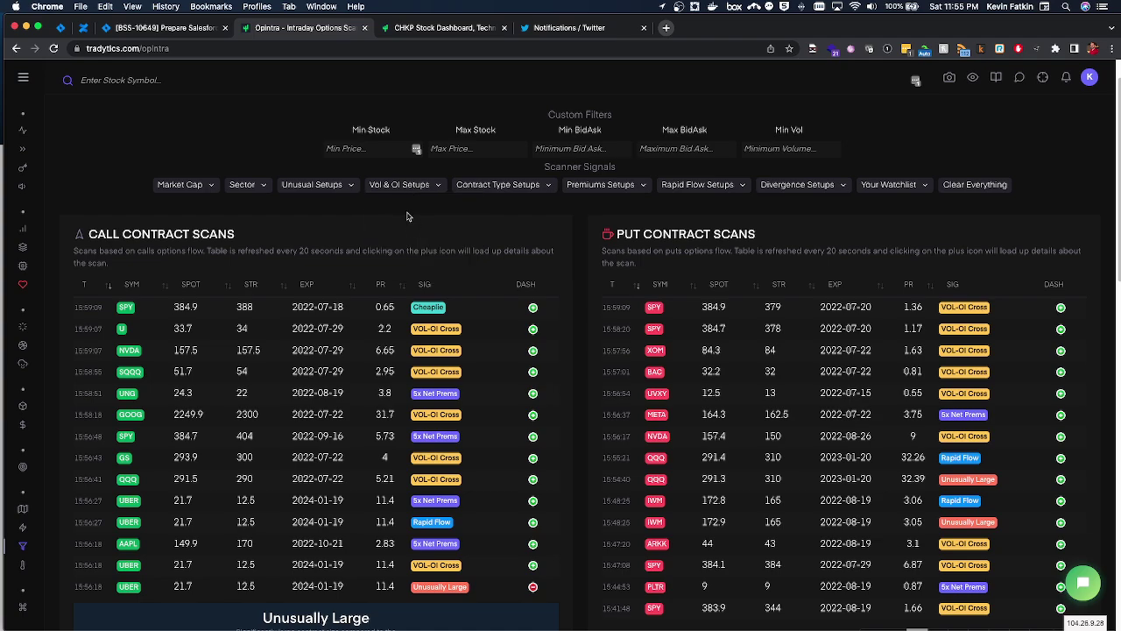
Step: Turn off the 5x Symbol Flow Volume and Unusually Large Contract filters
{"action": "left_click", "coordinate": [406, 189]}
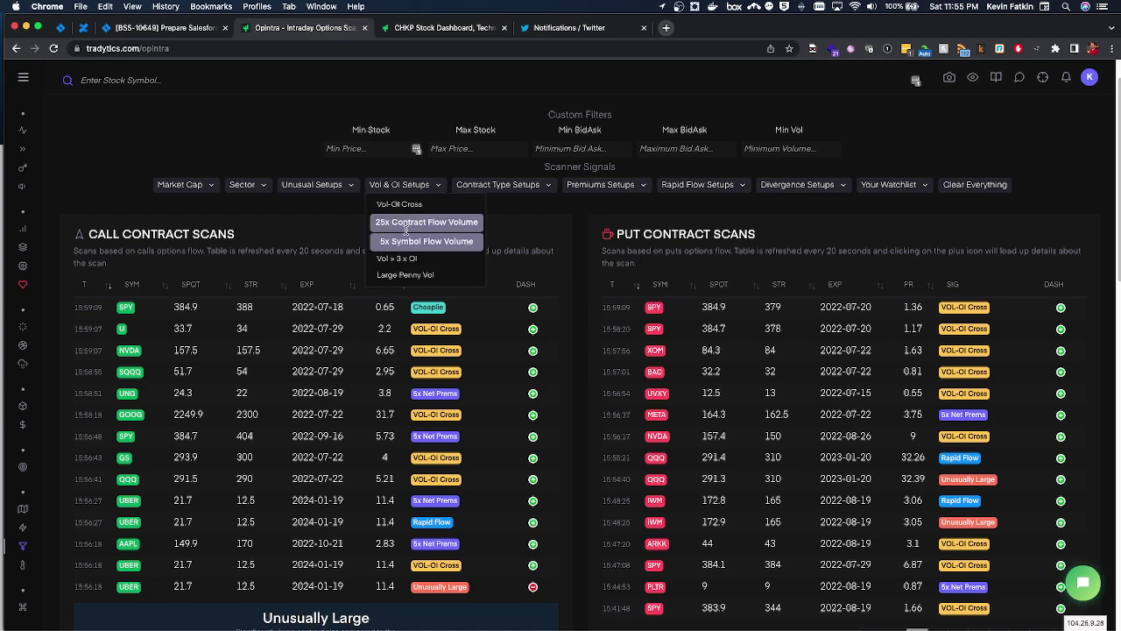
{"action": "left_click", "coordinate": [406, 239]}
{"action": "left_click", "coordinate": [349, 189]}
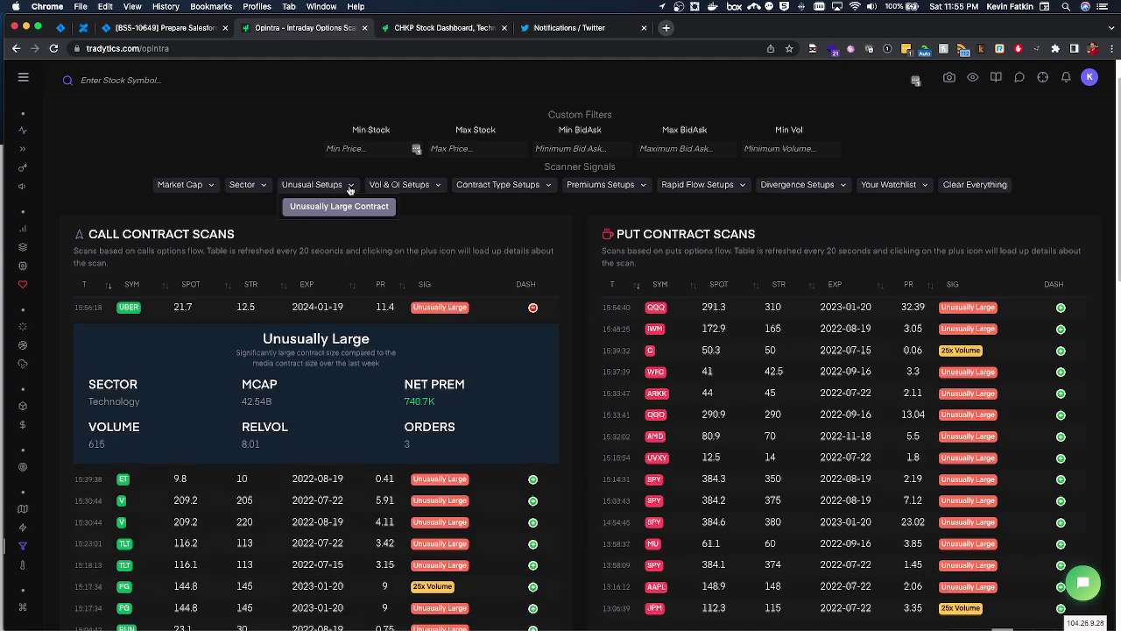
{"action": "left_click", "coordinate": [344, 207]}
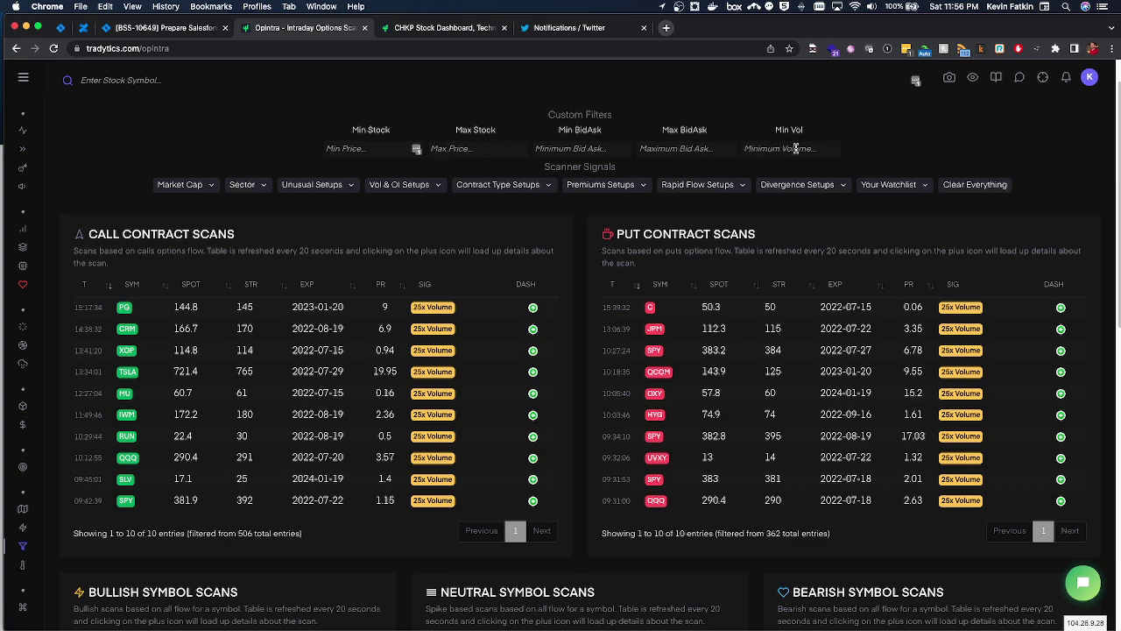
{"action": "left_click", "coordinate": [636, 185]}
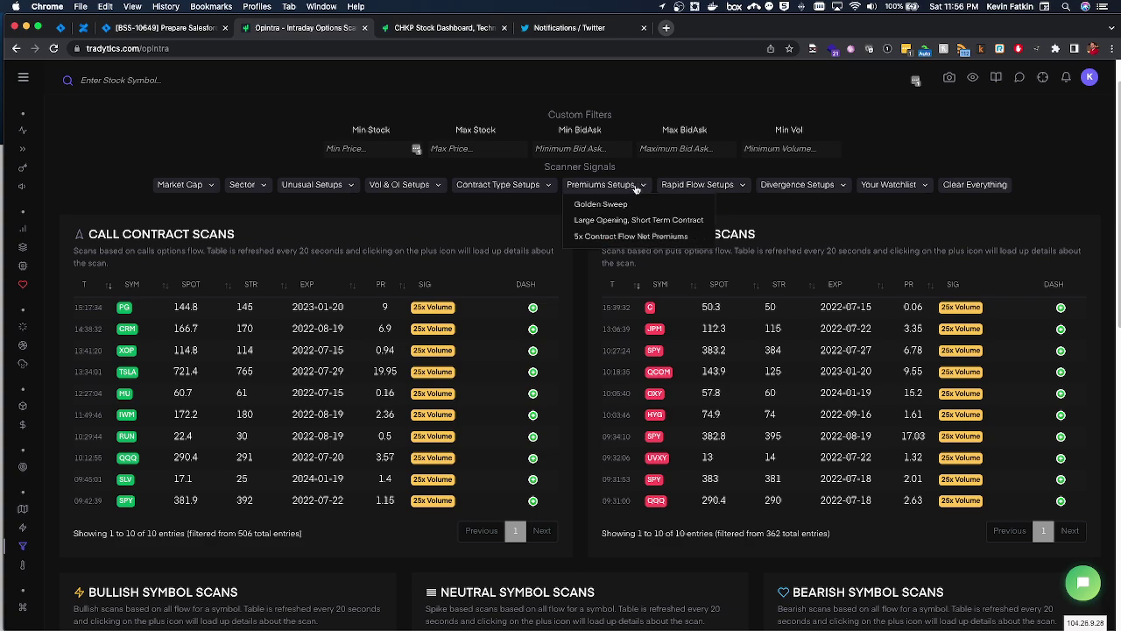
{"action": "left_click", "coordinate": [590, 204]}
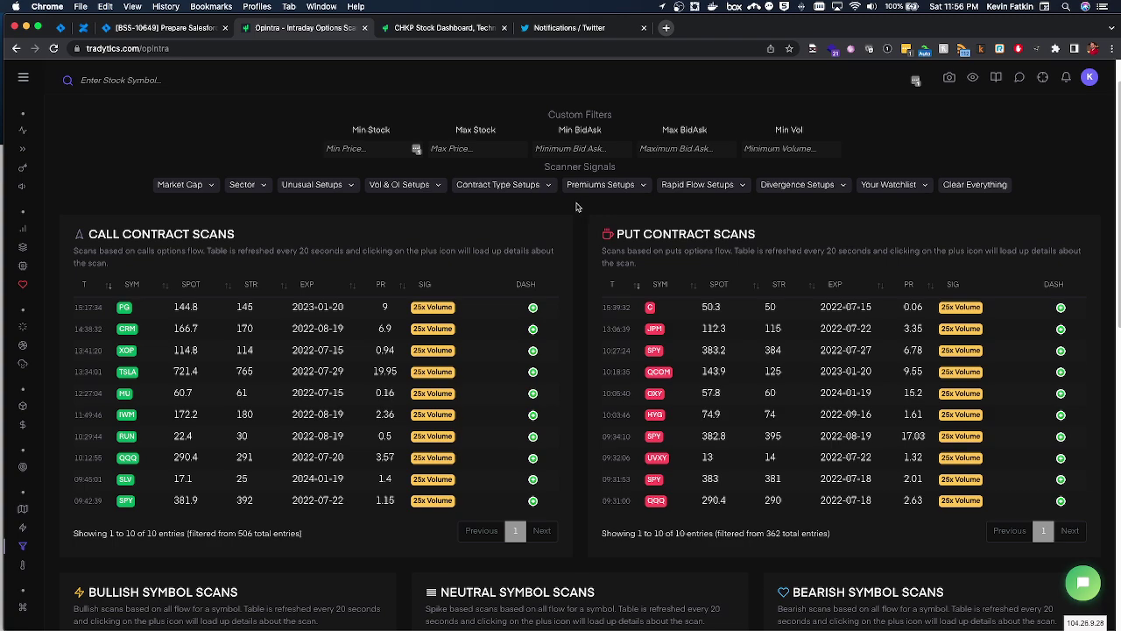
Step: Apply the 25x Contract Flow Volume filter, then choose Golden Sweep under Premiums Setups
{"action": "left_click", "coordinate": [398, 185]}
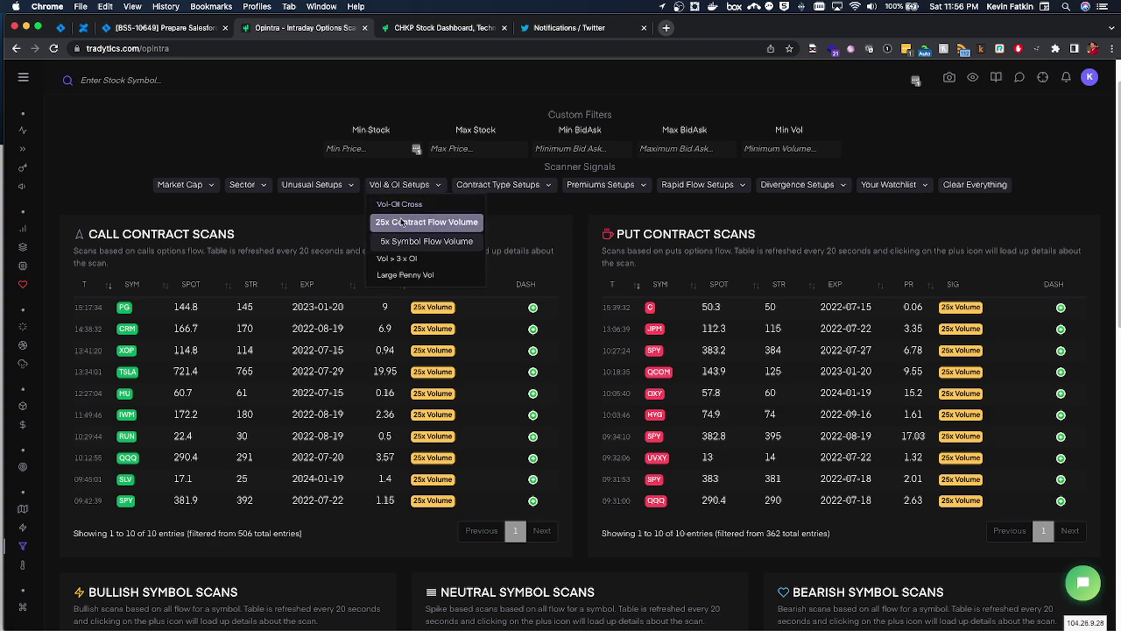
{"action": "left_click", "coordinate": [403, 222]}
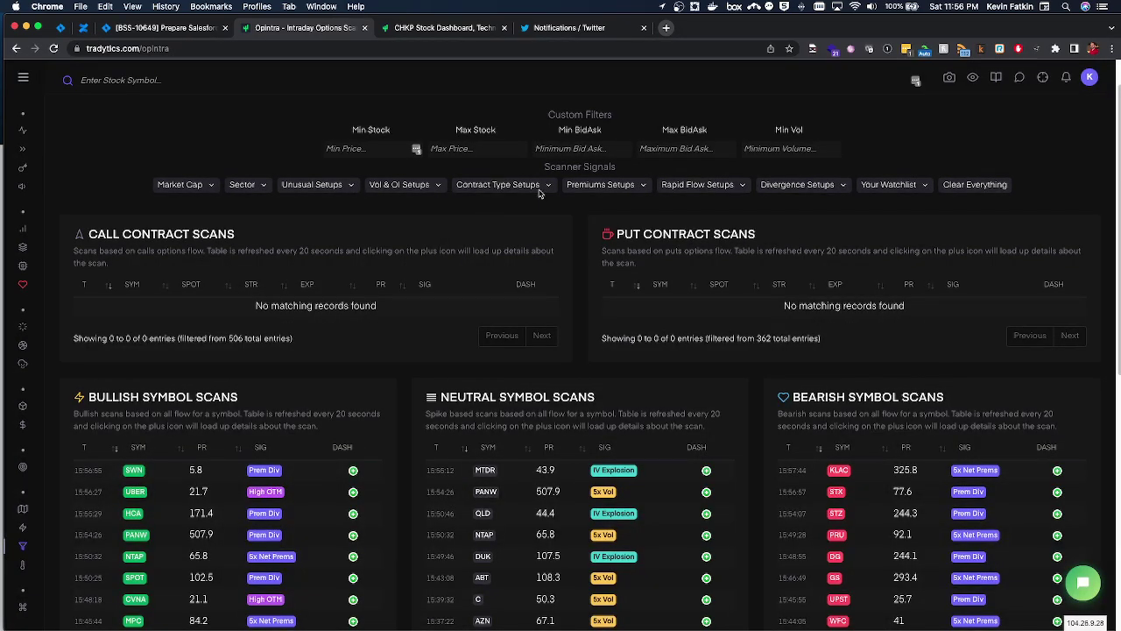
{"action": "left_click", "coordinate": [698, 186]}
{"action": "left_click", "coordinate": [628, 187]}
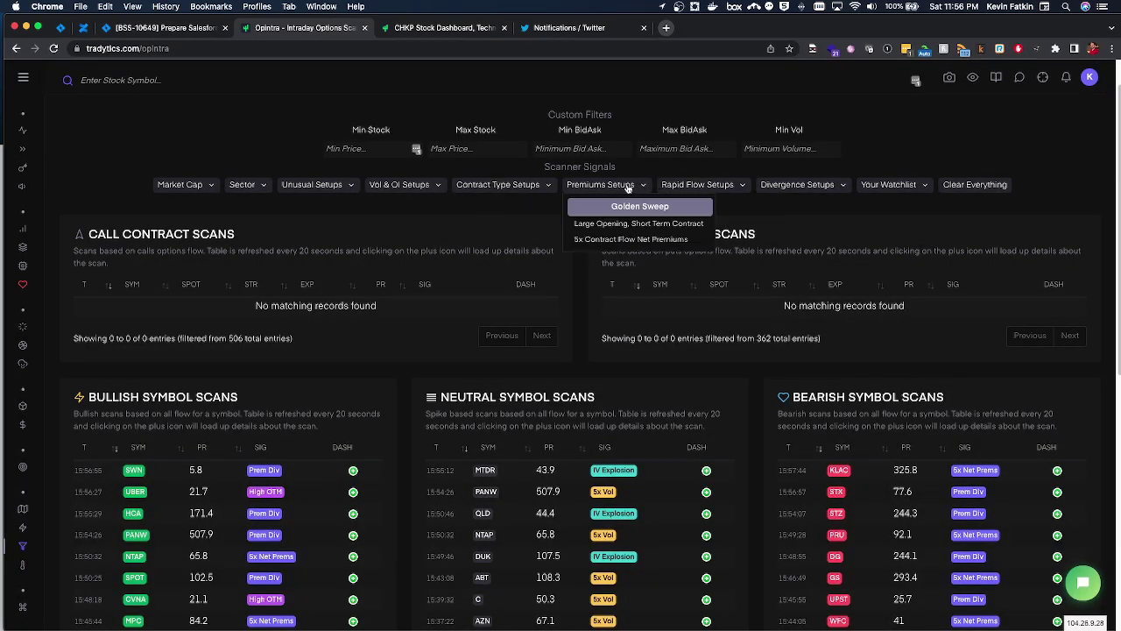
{"action": "left_click", "coordinate": [634, 206]}
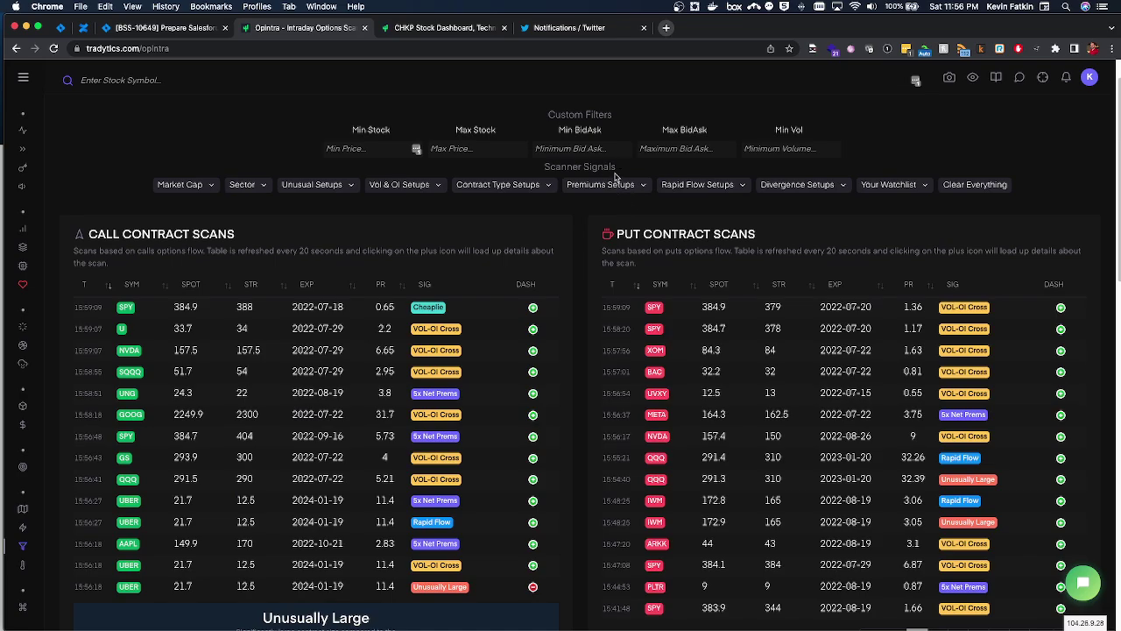
Step: Expand the UBER Unusually Large signal to reveal its sector, market cap and net premium
{"action": "scroll", "coordinate": [618, 153], "scroll_direction": "up", "scroll_amount": 1}
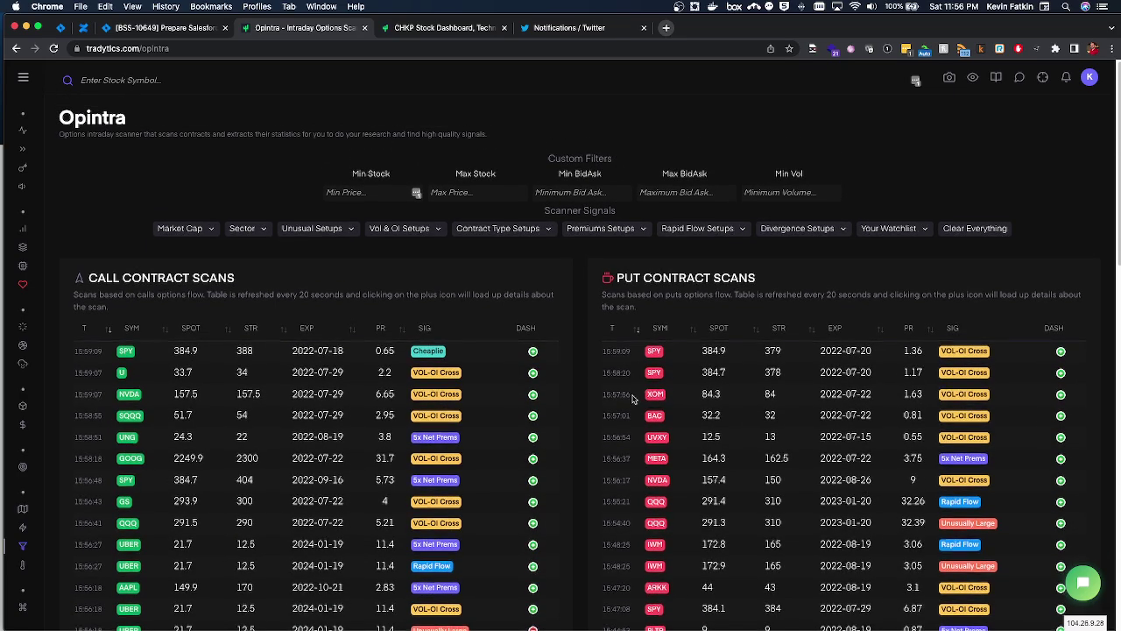
{"action": "scroll", "coordinate": [351, 394], "scroll_direction": "down", "scroll_amount": 4}
{"action": "left_click", "coordinate": [236, 460]}
{"action": "scroll", "coordinate": [236, 347], "scroll_direction": "down", "scroll_amount": 3}
{"action": "scroll", "coordinate": [92, 302], "scroll_direction": "up", "scroll_amount": 3}
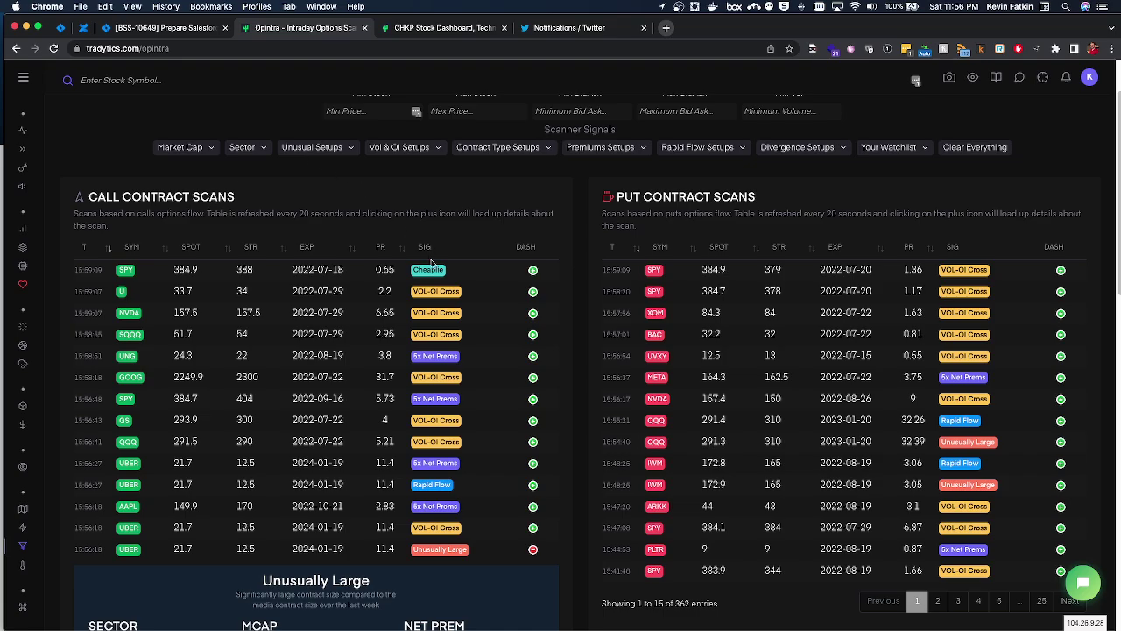
Step: Scroll through the symbol scans and the Calls Hottest Chains table
{"action": "scroll", "coordinate": [436, 259], "scroll_direction": "down", "scroll_amount": 10}
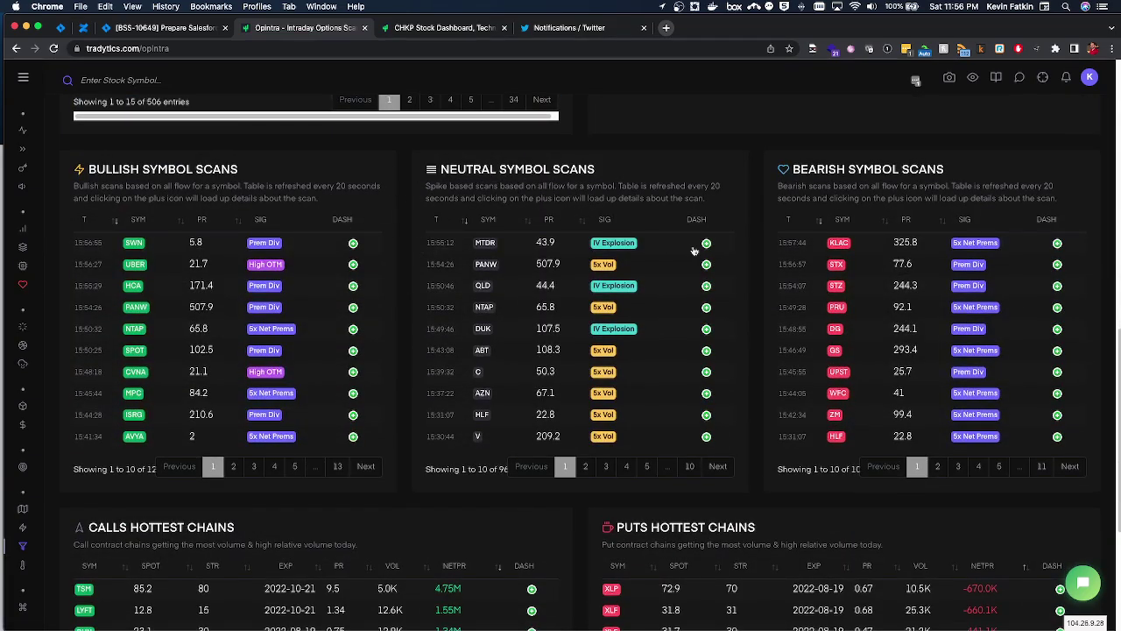
{"action": "scroll", "coordinate": [695, 246], "scroll_direction": "down", "scroll_amount": 4}
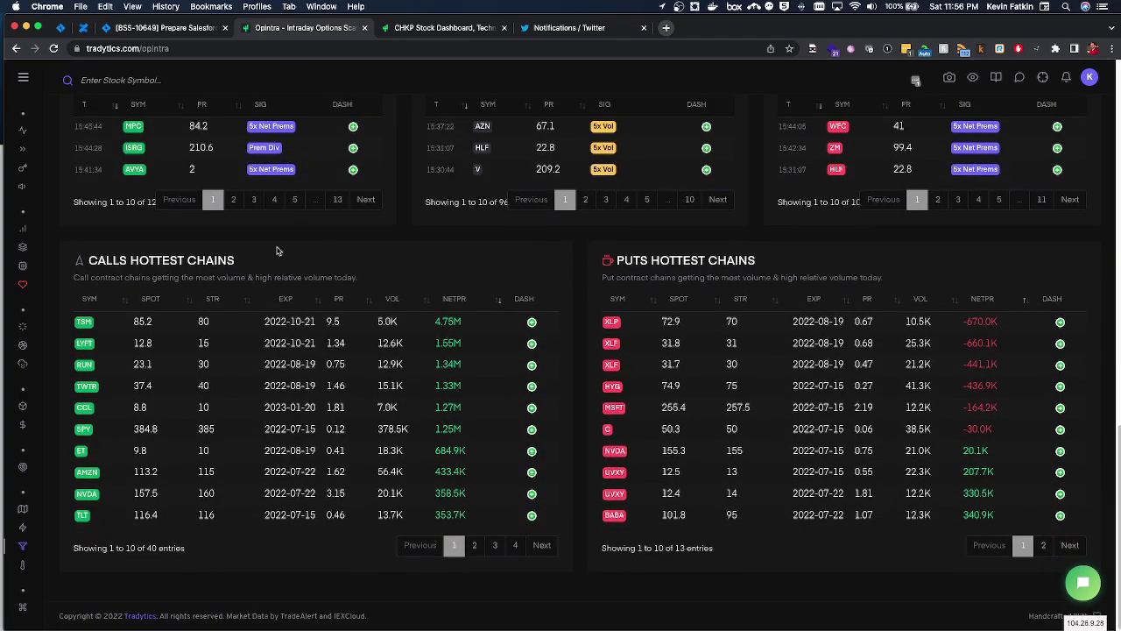
{"action": "left_click_drag", "start_coordinate": [113, 261], "coordinate": [775, 254]}
{"action": "left_click", "coordinate": [775, 255]}
{"action": "scroll", "coordinate": [771, 271], "scroll_direction": "up", "scroll_amount": 15}
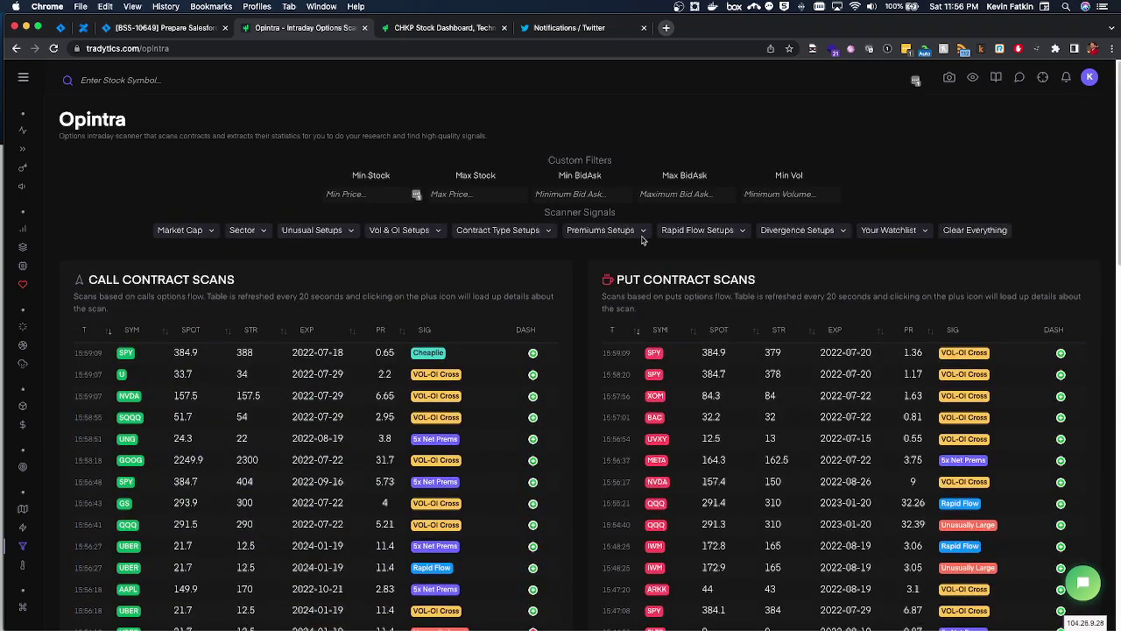
{"action": "scroll", "coordinate": [642, 239], "scroll_direction": "down", "scroll_amount": 15}
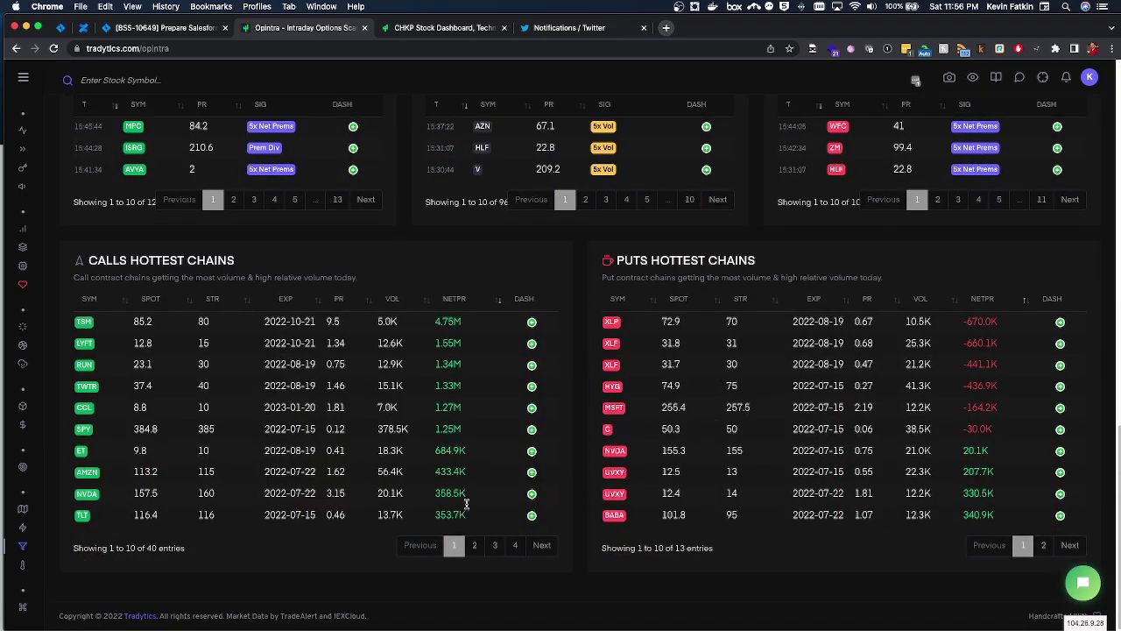
{"action": "scroll", "coordinate": [424, 337], "scroll_direction": "up", "scroll_amount": 2}
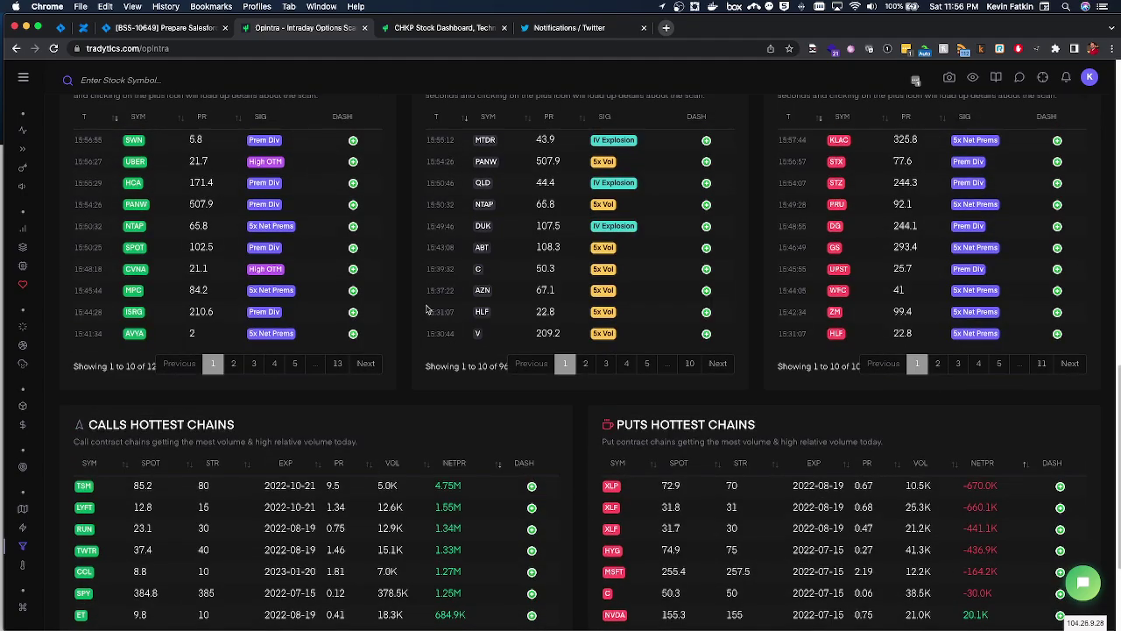
{"action": "scroll", "coordinate": [426, 308], "scroll_direction": "up", "scroll_amount": 10}
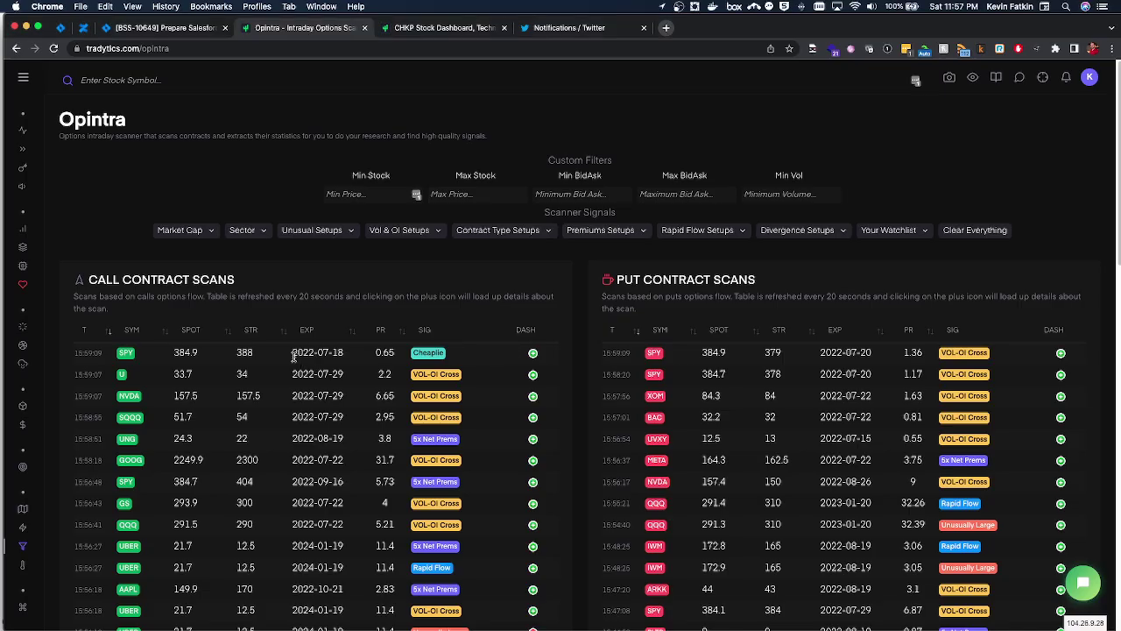
{"action": "mouse_move", "coordinate": [19, 337]}
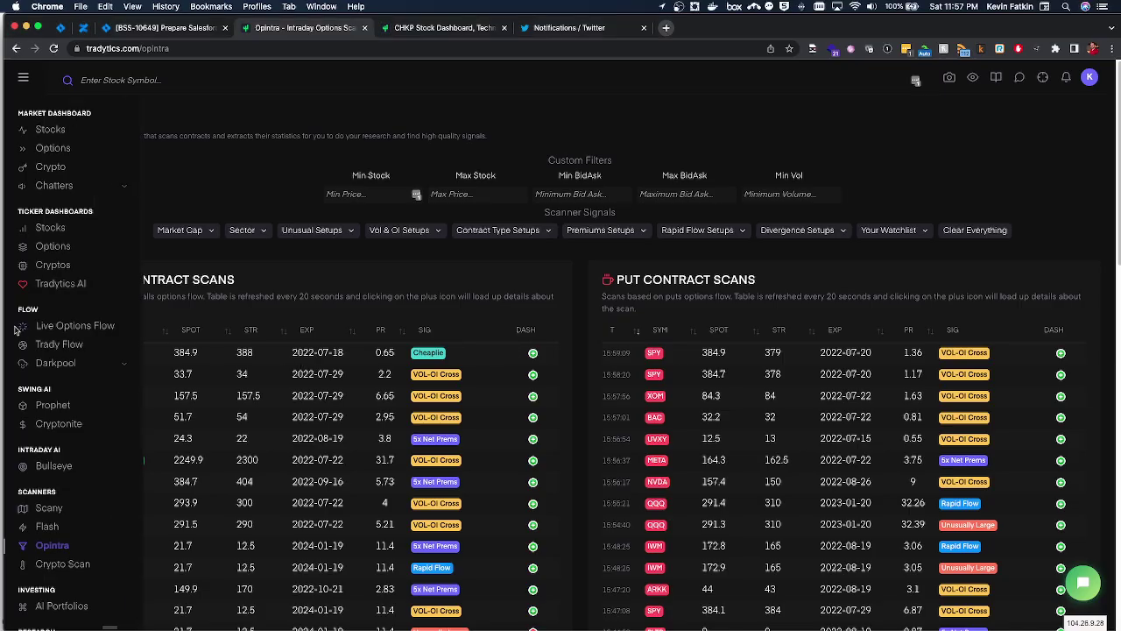
Step: Open the Prophet swing AI page and briefly view the RIVN stock dashboard
{"action": "left_click", "coordinate": [56, 406]}
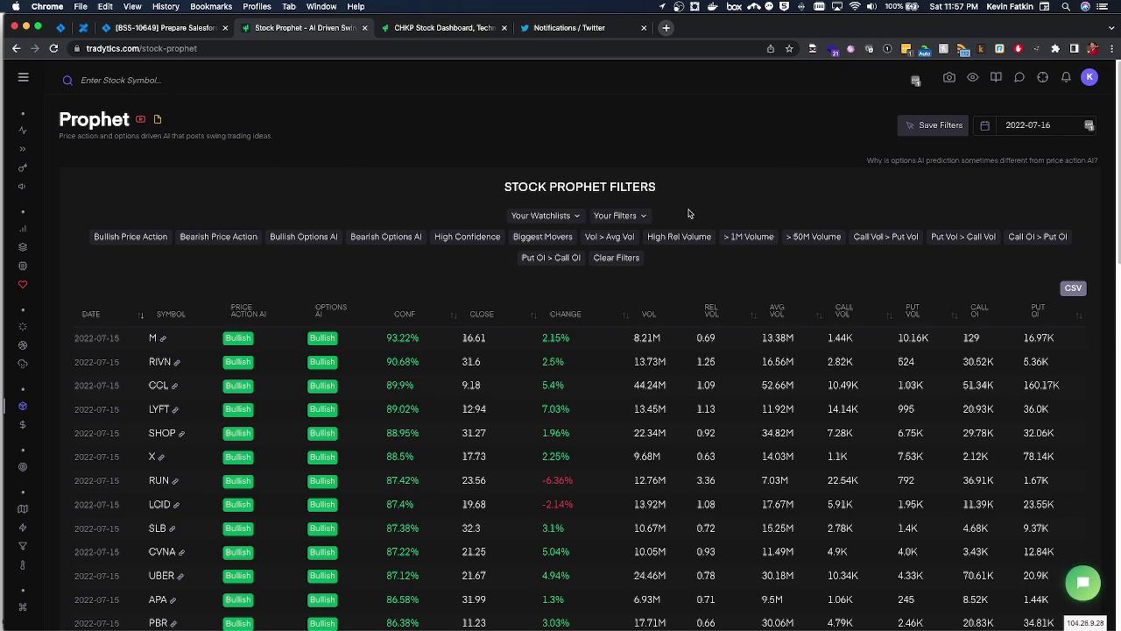
{"action": "scroll", "coordinate": [687, 237], "scroll_direction": "down", "scroll_amount": 1}
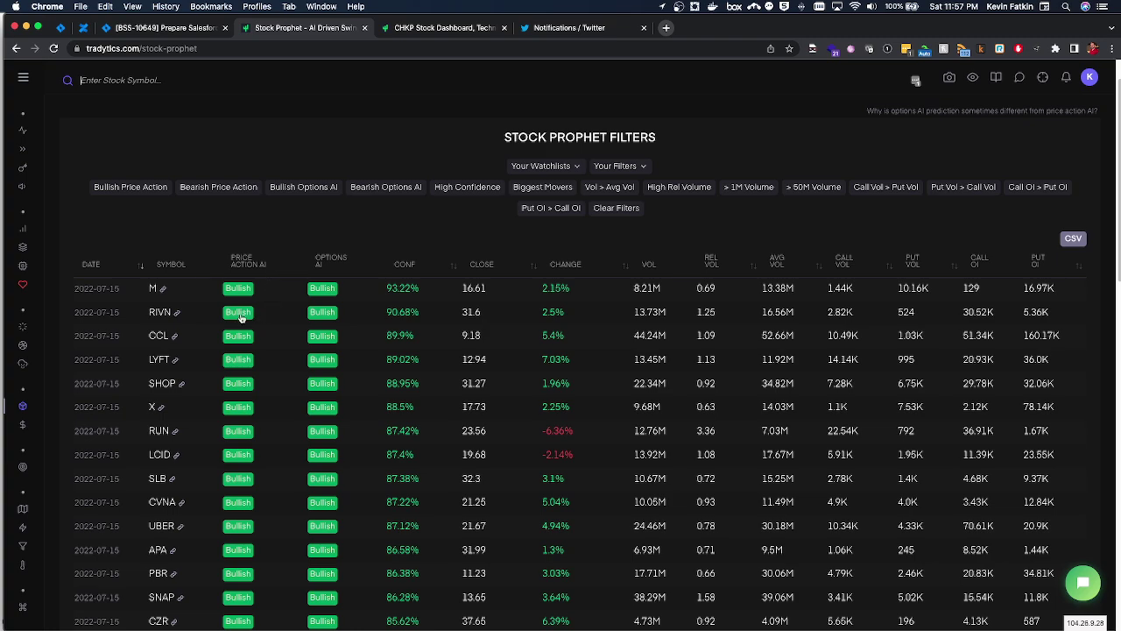
{"action": "left_click", "coordinate": [178, 312]}
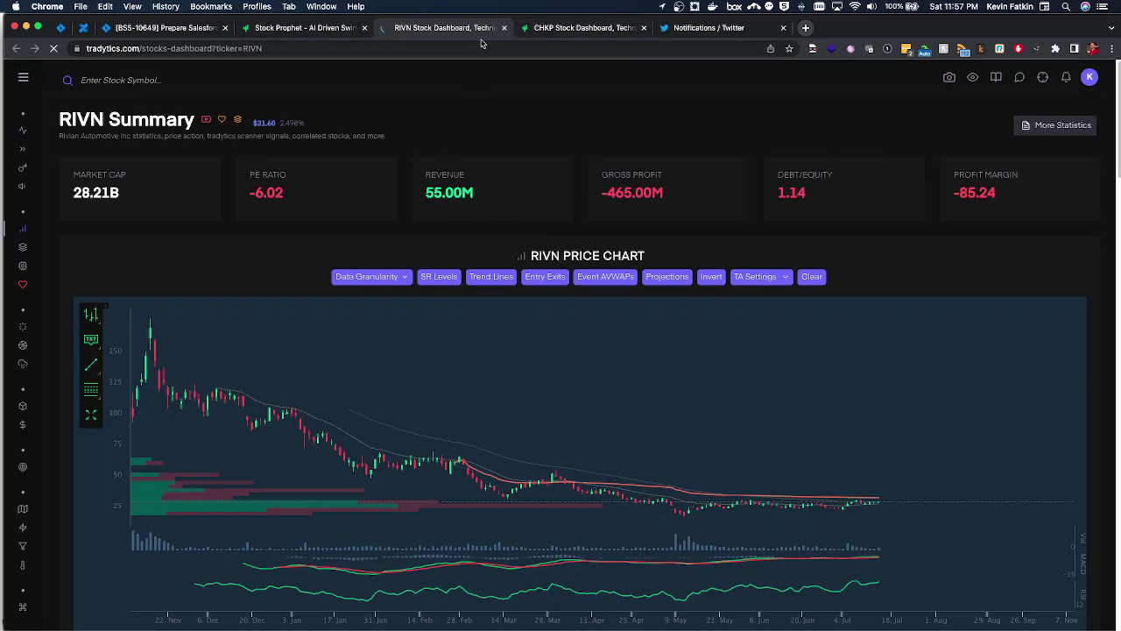
{"action": "left_click", "coordinate": [504, 28]}
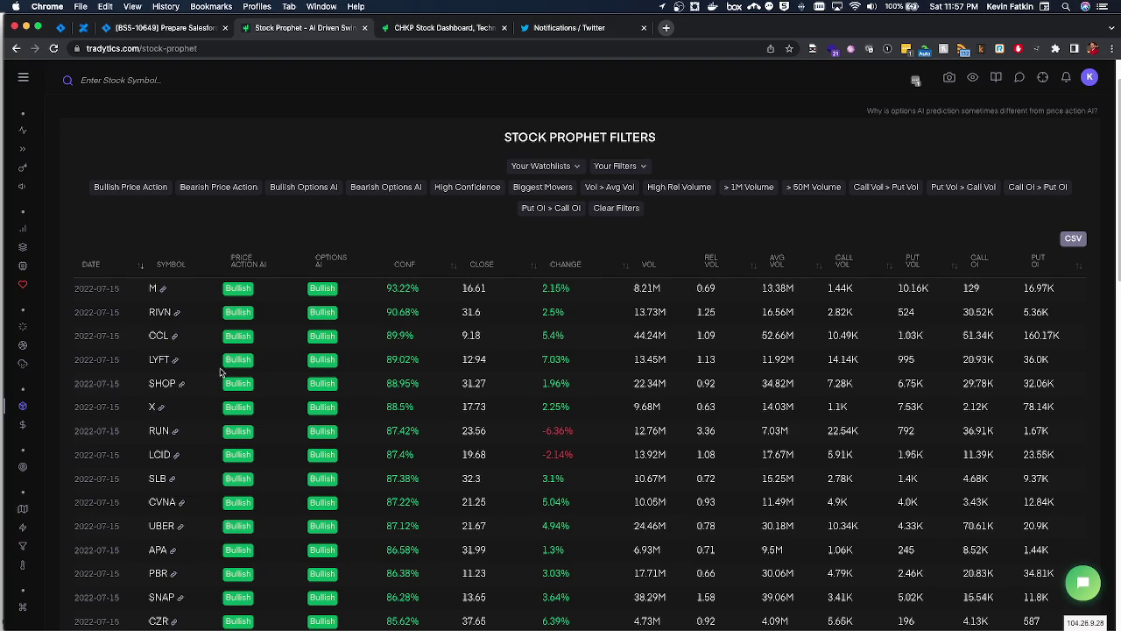
Step: Move the Options AI column so it sits after the Conf column
{"action": "scroll", "coordinate": [221, 367], "scroll_direction": "down", "scroll_amount": 3}
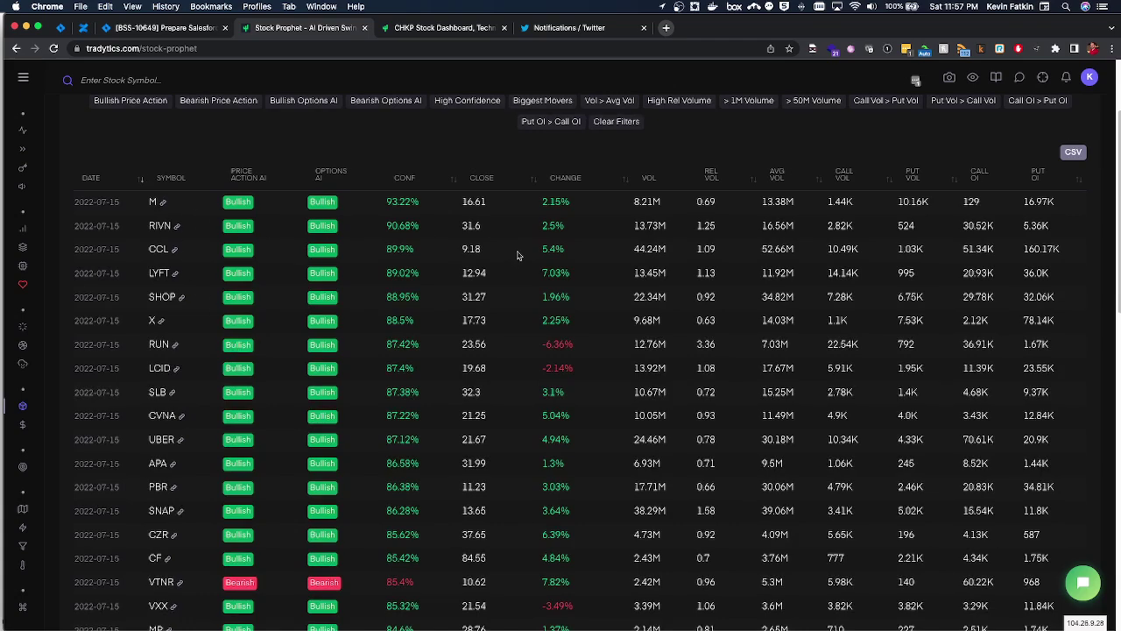
{"action": "left_click_drag", "start_coordinate": [341, 181], "coordinate": [446, 403]}
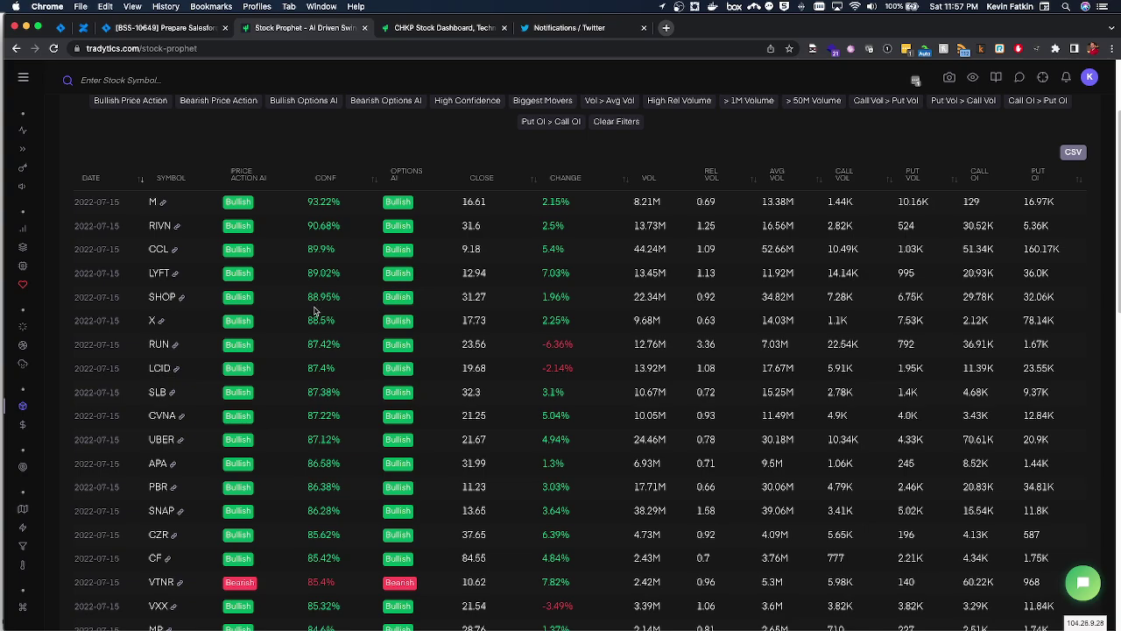
{"action": "scroll", "coordinate": [326, 181], "scroll_direction": "up", "scroll_amount": 3}
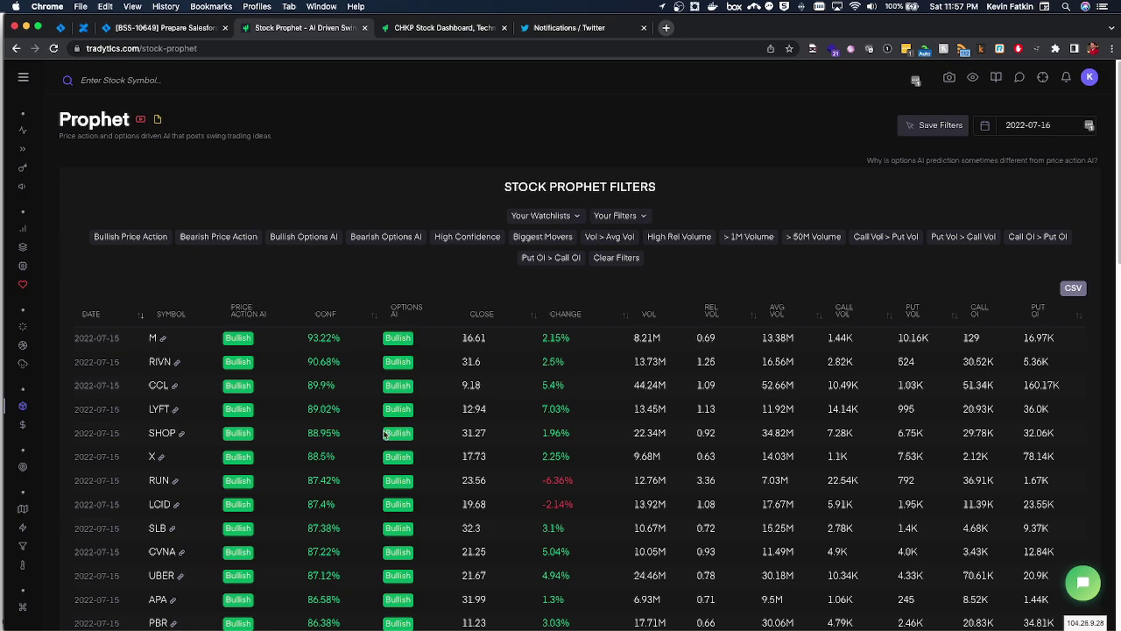
{"action": "scroll", "coordinate": [325, 427], "scroll_direction": "down", "scroll_amount": 10}
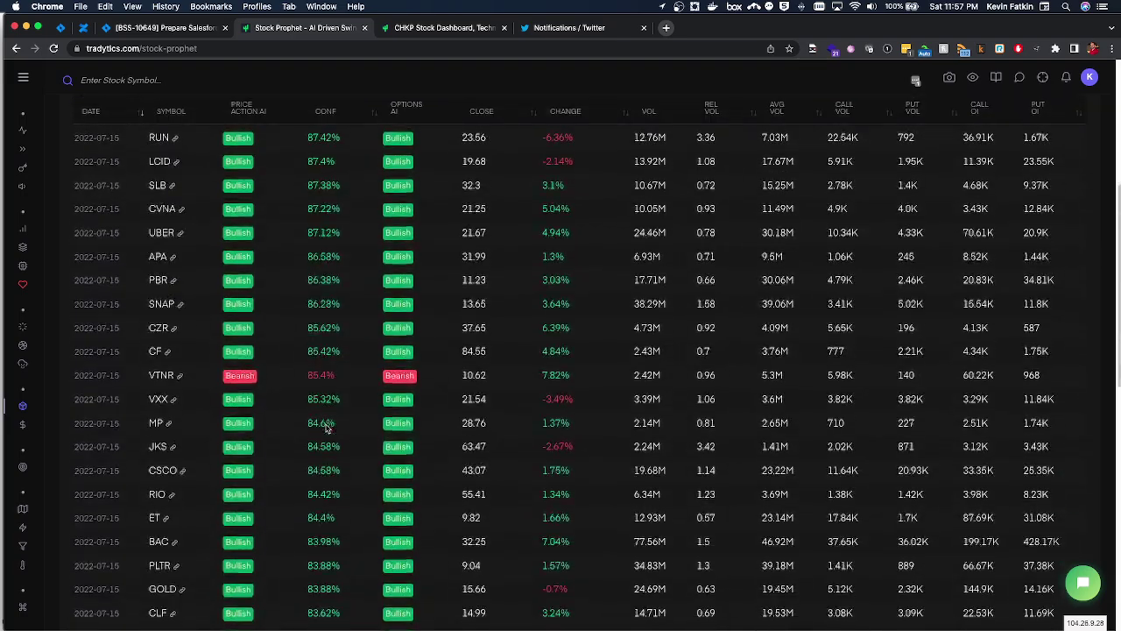
{"action": "scroll", "coordinate": [331, 424], "scroll_direction": "up", "scroll_amount": 10}
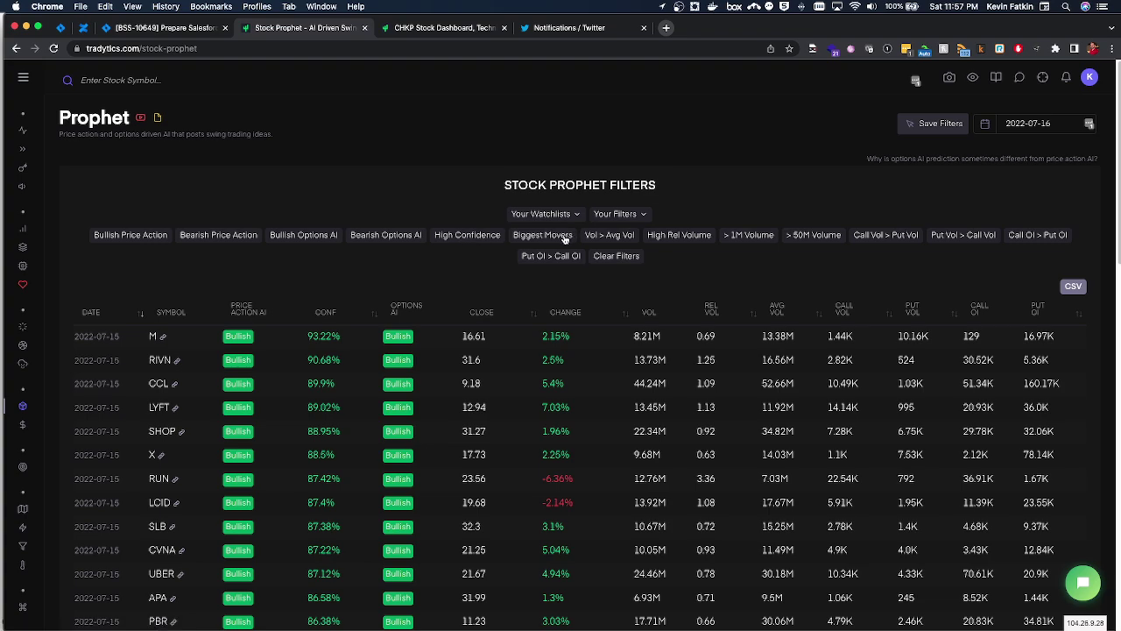
Step: Apply the High Rel Volume and > 50M Volume filters to the Prophet table
{"action": "left_click", "coordinate": [688, 237]}
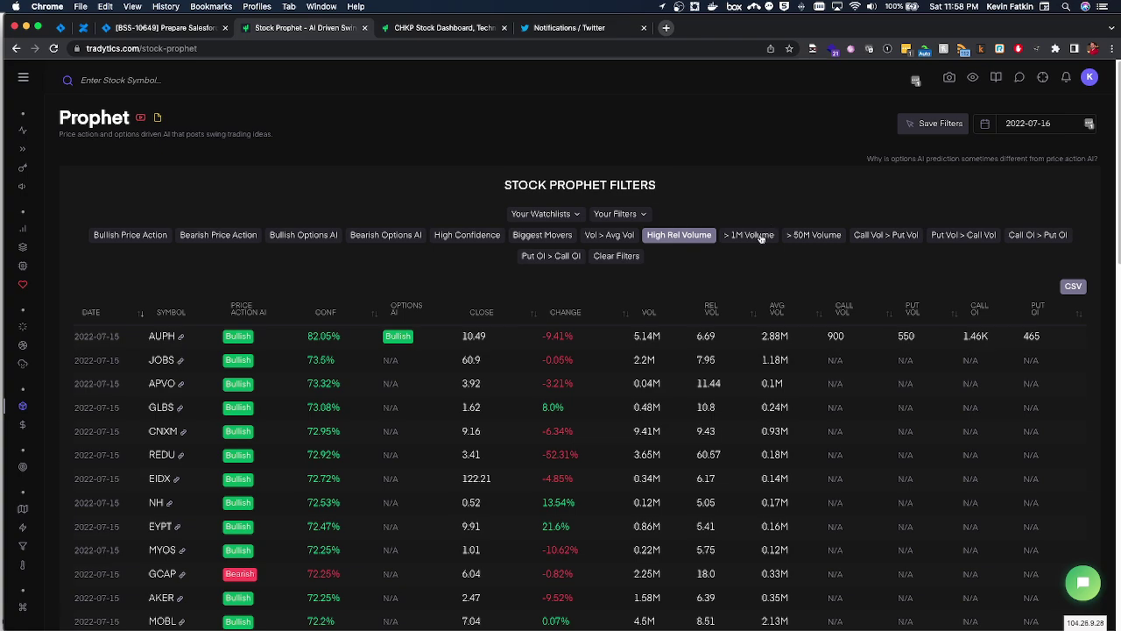
{"action": "left_click", "coordinate": [810, 236]}
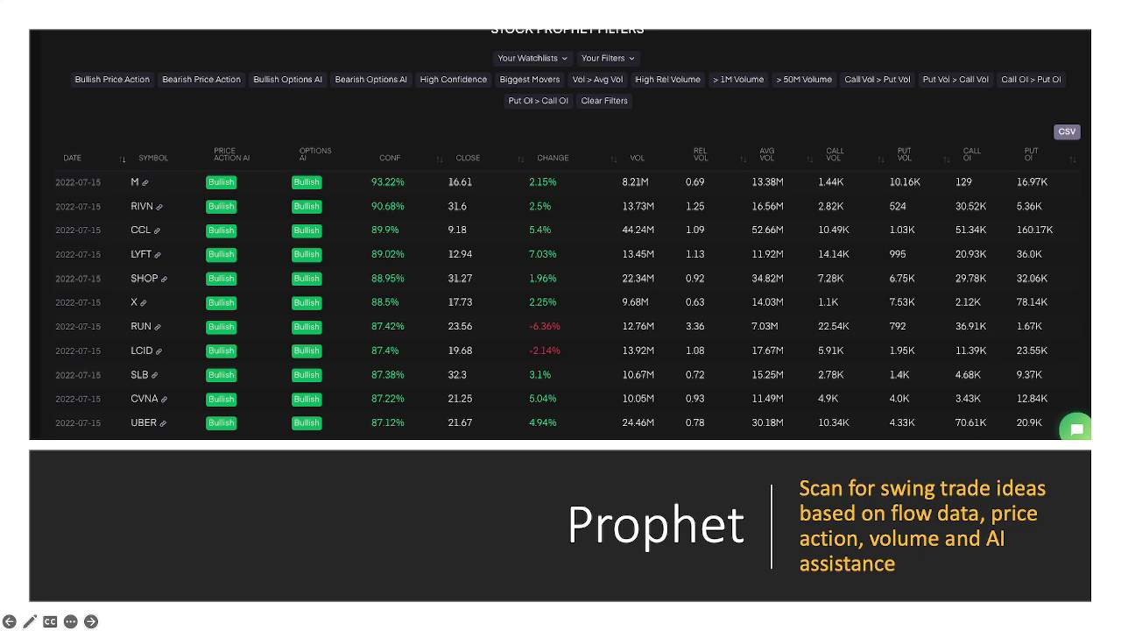
Step: Advance the presentation from the Prophet slide to the Crypto Scan slide
{"action": "key", "text": "Right"}
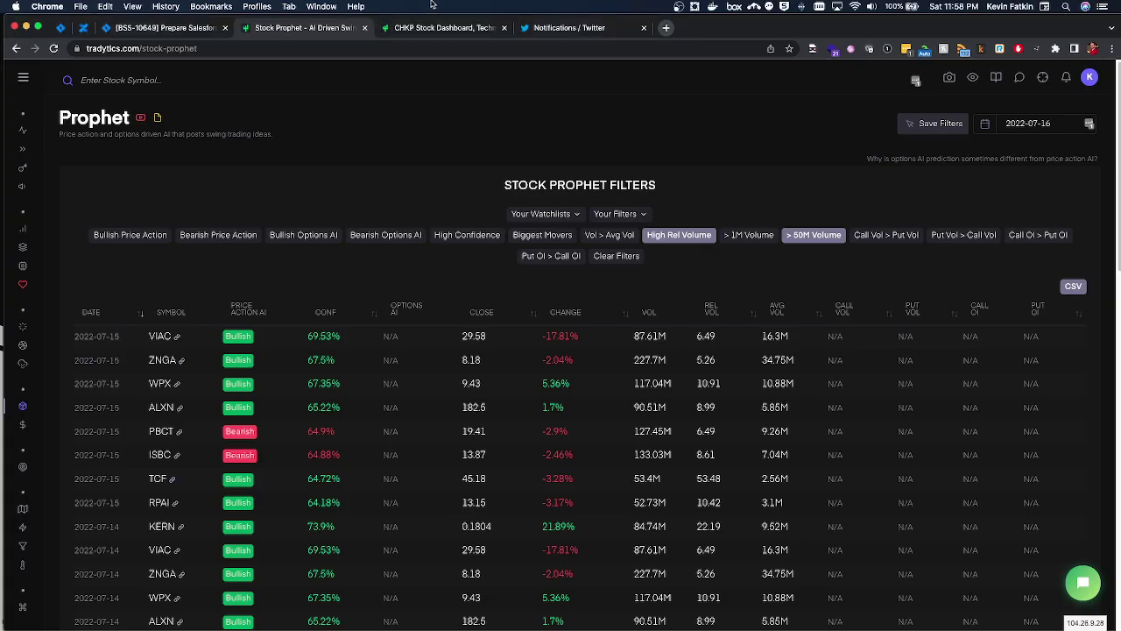
{"action": "mouse_move", "coordinate": [43, 367]}
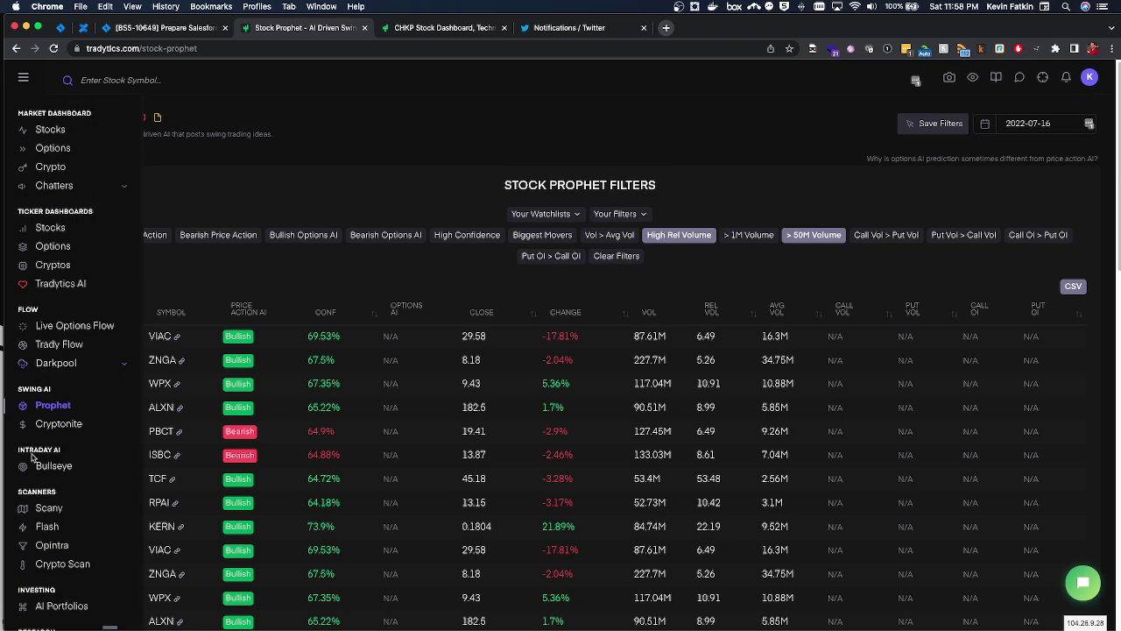
Step: Open Crypto Scan under Scanners and browse the cryptocurrency list led by Bitcoin and Ethereum
{"action": "left_click", "coordinate": [79, 565]}
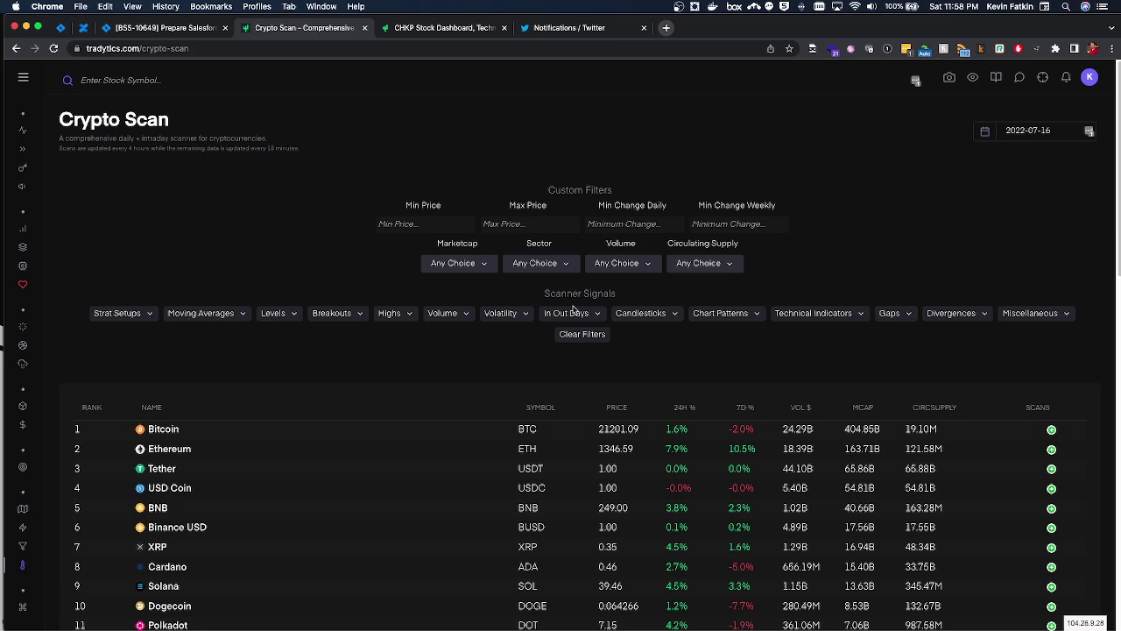
{"action": "scroll", "coordinate": [567, 352], "scroll_direction": "down", "scroll_amount": 3}
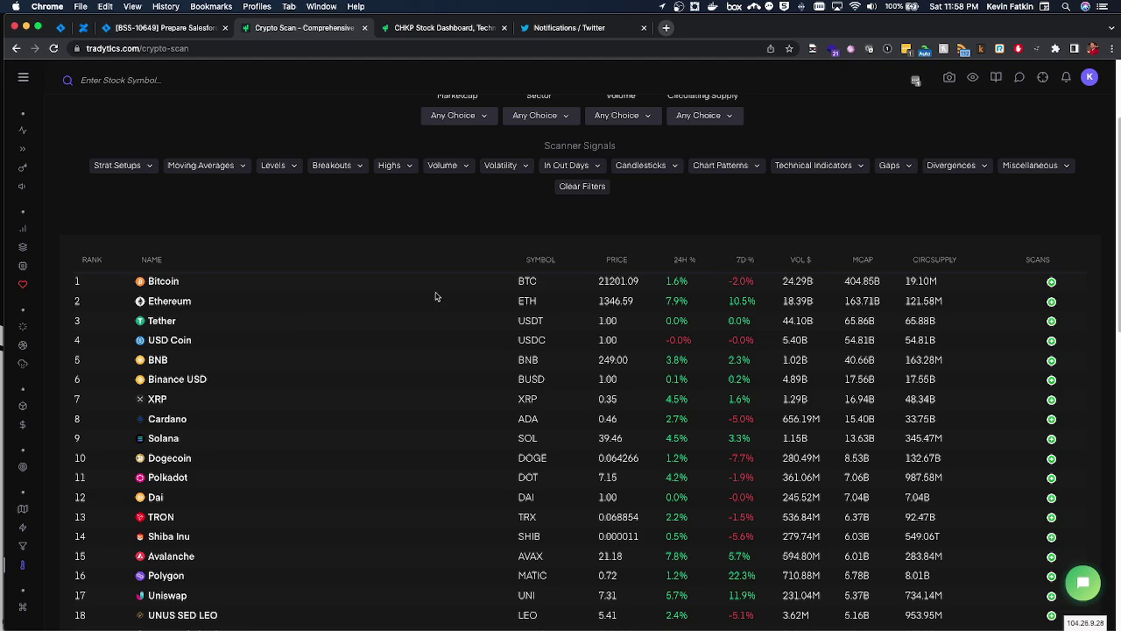
{"action": "scroll", "coordinate": [473, 289], "scroll_direction": "up", "scroll_amount": 3}
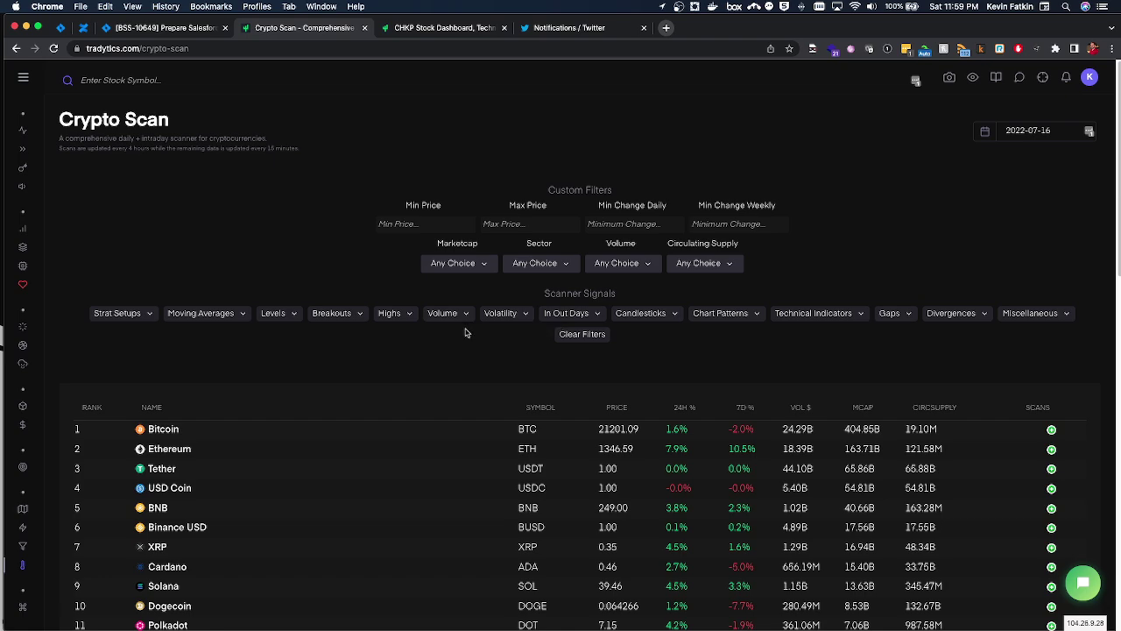
{"action": "mouse_move", "coordinate": [35, 438]}
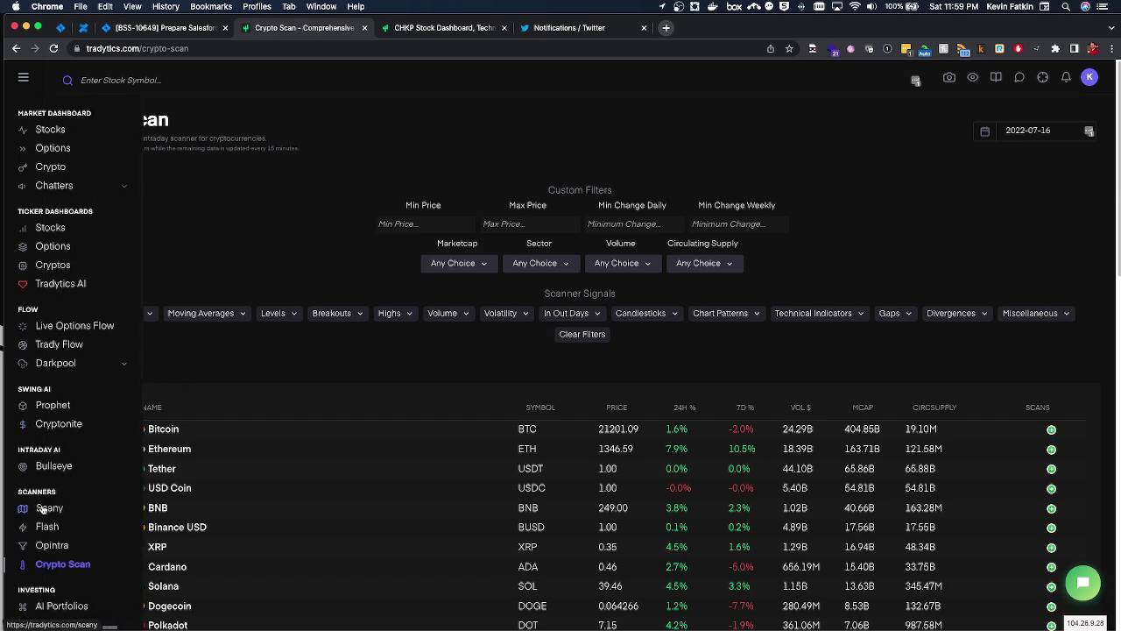